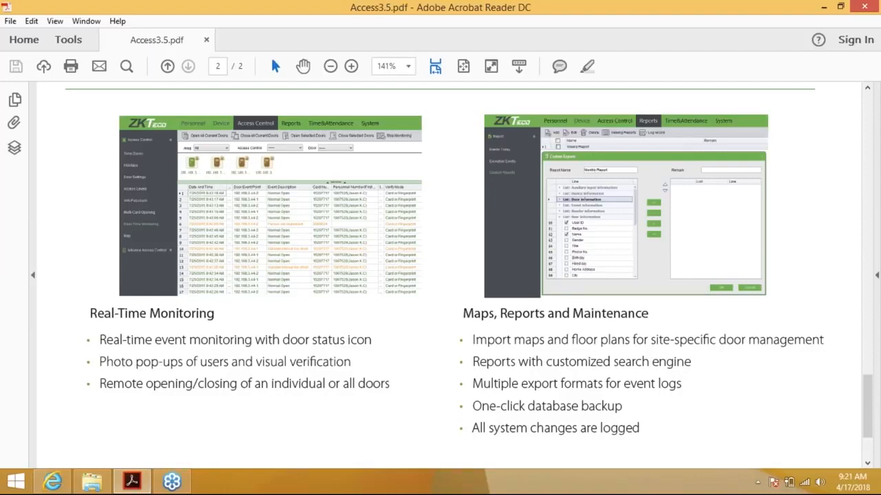
Minimize the Acrobat brochure and select Setup.exe in the ZKAccess_Overseas_3.5.3.14 folder.
{"action": "scroll", "coordinate": [440, 275], "scroll_direction": "down", "scroll_amount": 1}
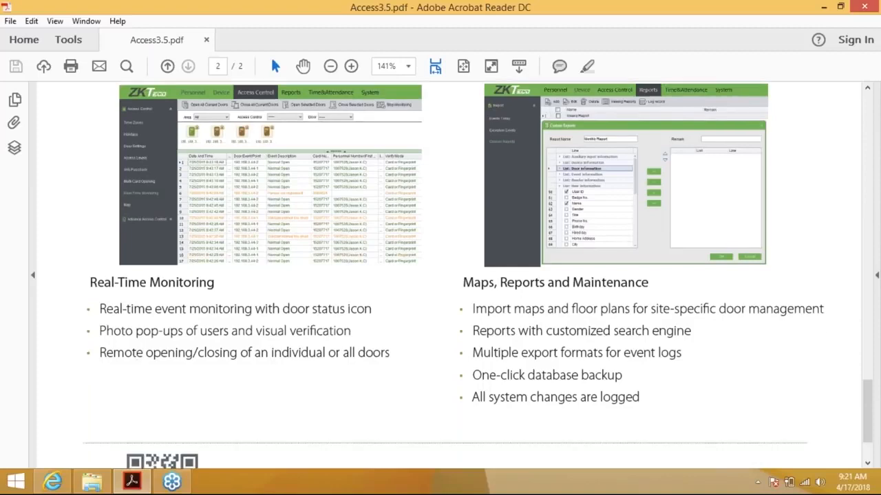
{"action": "scroll", "coordinate": [440, 275], "scroll_direction": "down", "scroll_amount": 3}
{"action": "scroll", "coordinate": [440, 275], "scroll_direction": "up", "scroll_amount": 1}
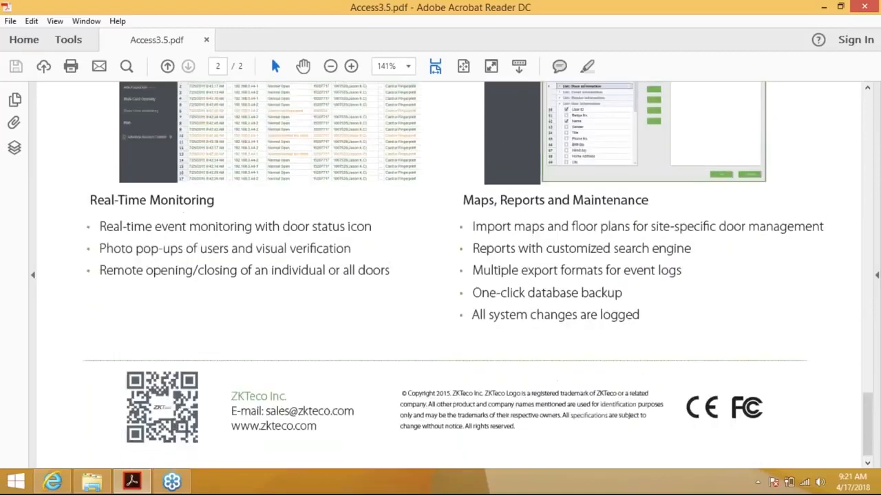
{"action": "scroll", "coordinate": [441, 275], "scroll_direction": "up", "scroll_amount": 1}
{"action": "scroll", "coordinate": [441, 275], "scroll_direction": "up", "scroll_amount": 2}
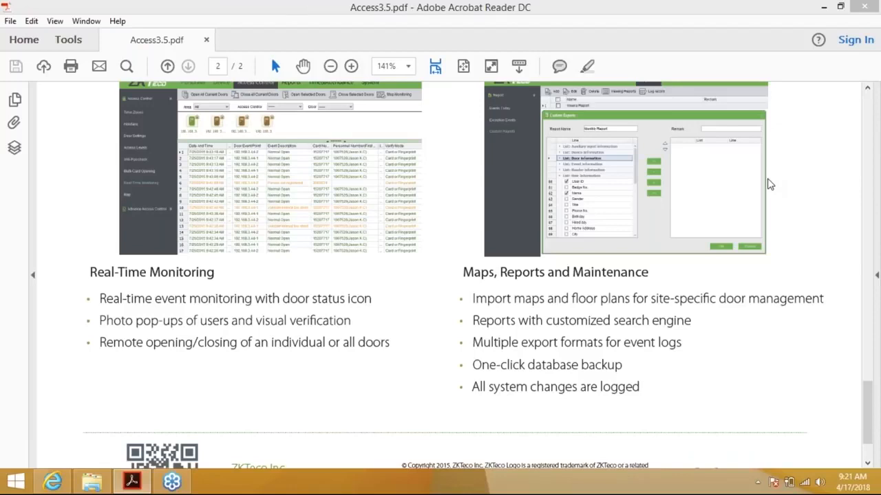
{"action": "left_click", "coordinate": [614, 19]}
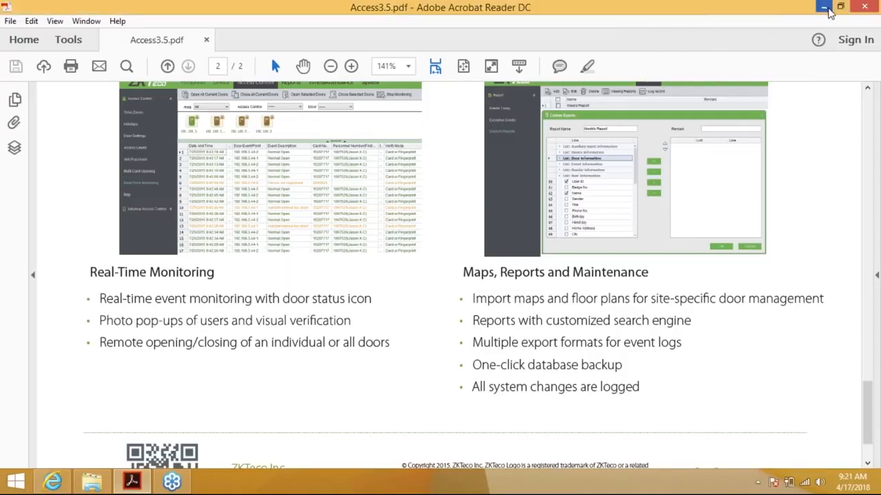
{"action": "left_click", "coordinate": [823, 7]}
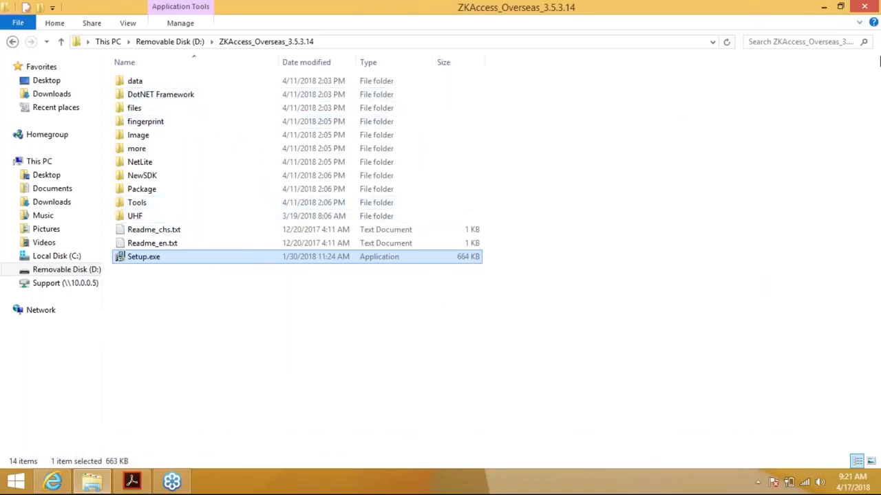
{"action": "left_click", "coordinate": [867, 31]}
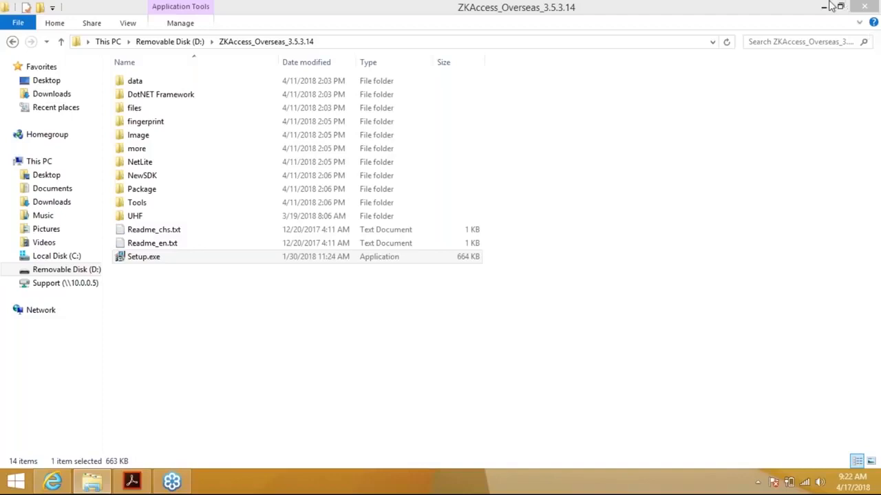
{"action": "left_click", "coordinate": [171, 262]}
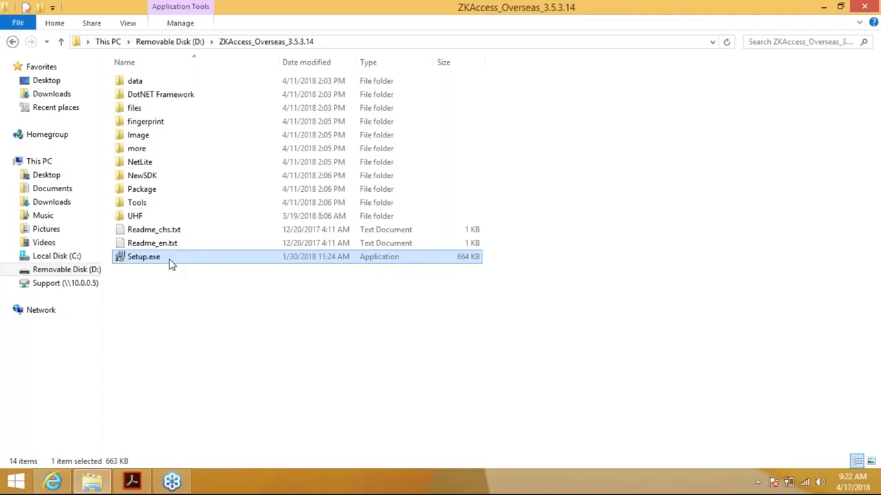
Launch Setup.exe with English as the setup language.
{"action": "double_click", "coordinate": [169, 261]}
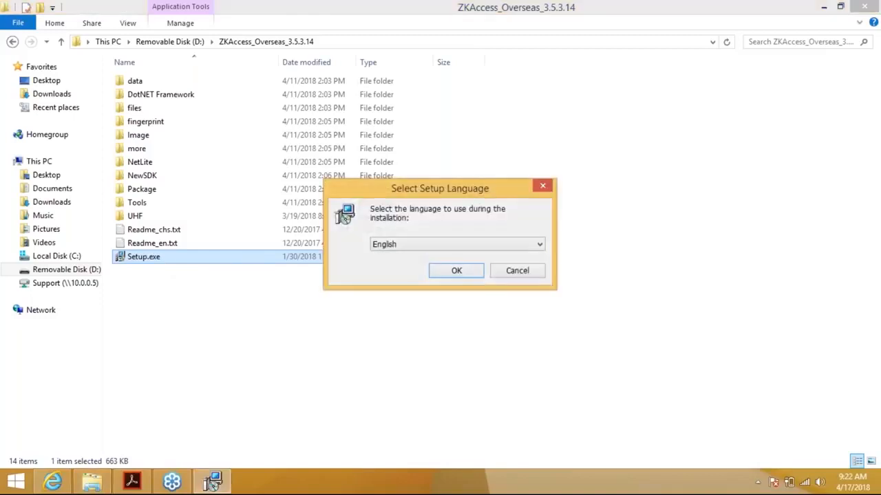
{"action": "left_click", "coordinate": [452, 247]}
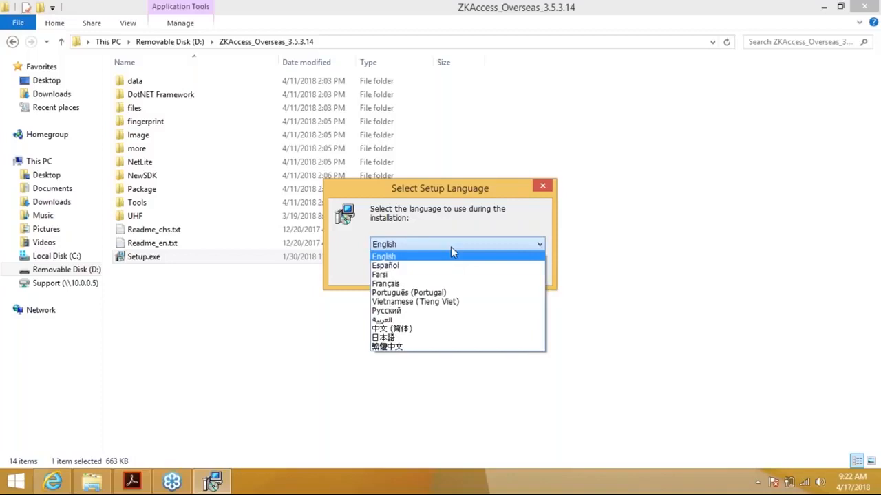
{"action": "left_click", "coordinate": [415, 256]}
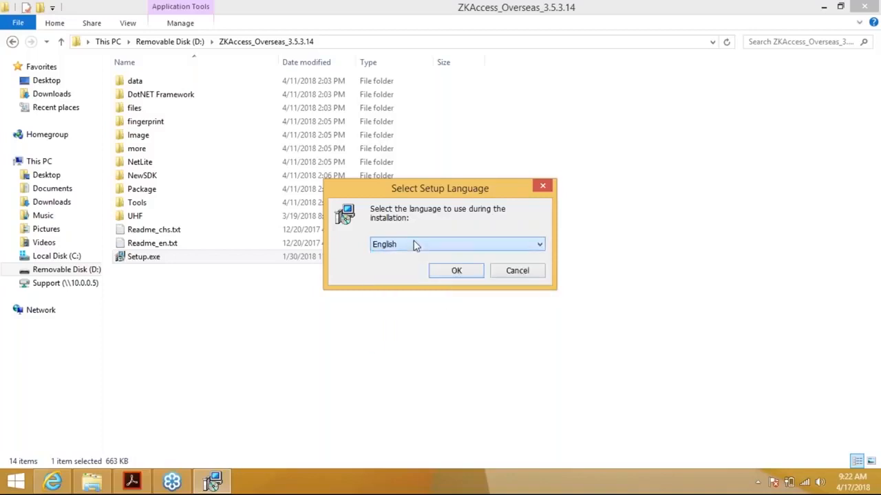
{"action": "left_click", "coordinate": [455, 271]}
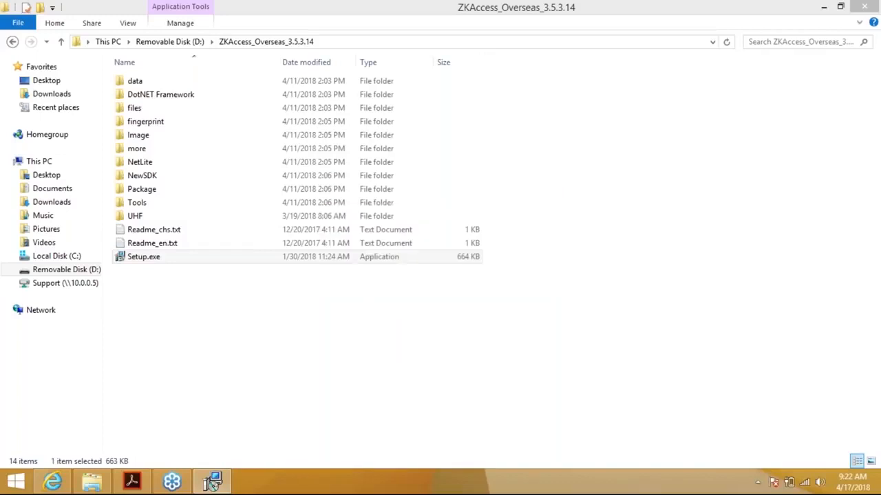
Accept the licence and keep the default install and Start Menu folders.
{"action": "left_click", "coordinate": [213, 482]}
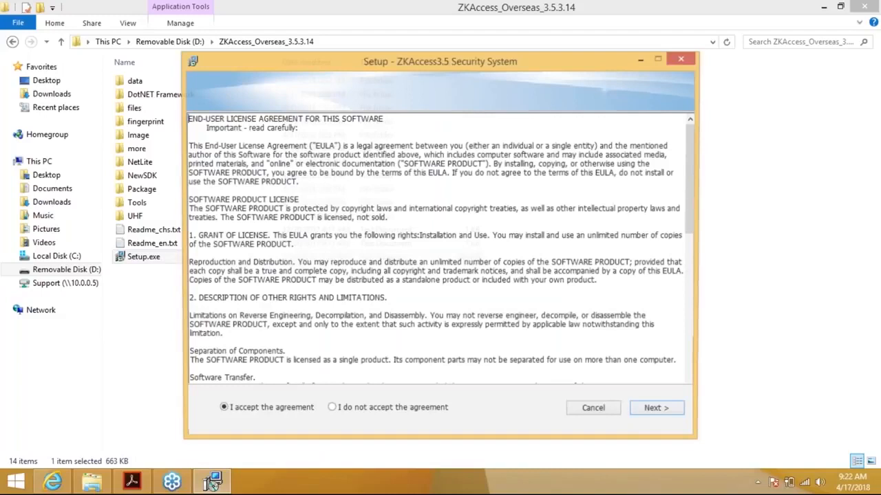
{"action": "left_click", "coordinate": [657, 409]}
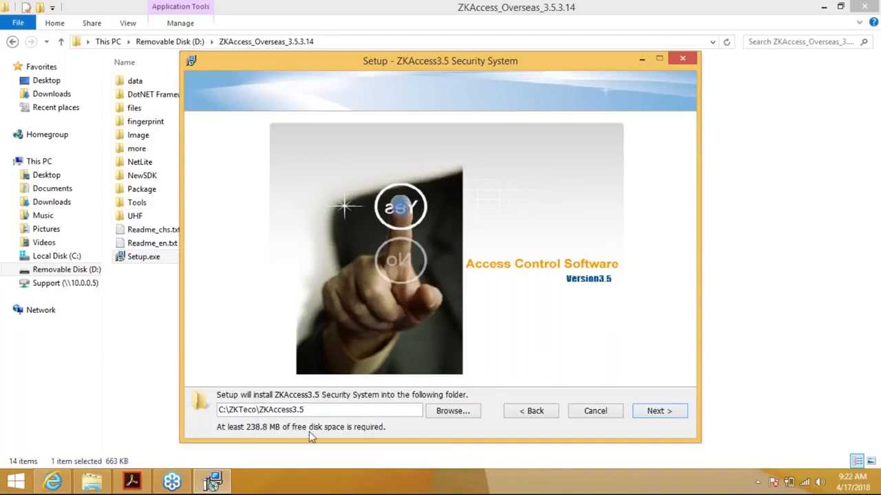
{"action": "left_click", "coordinate": [645, 411]}
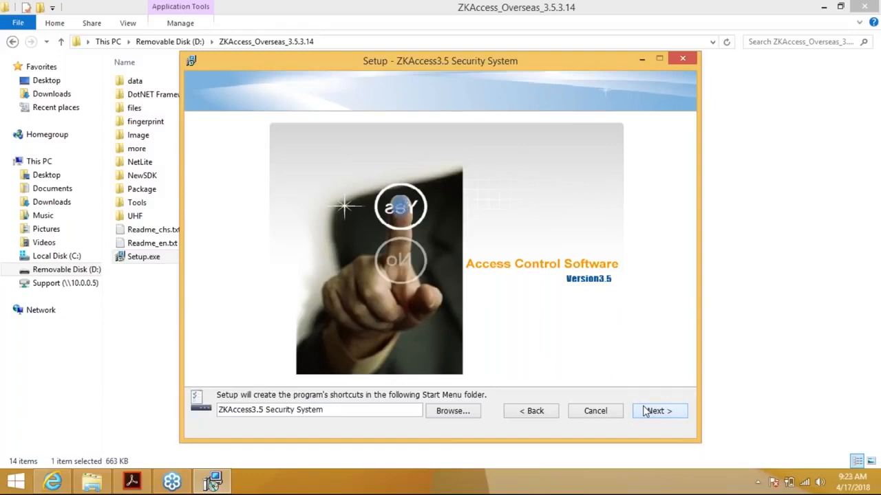
{"action": "left_click", "coordinate": [646, 411]}
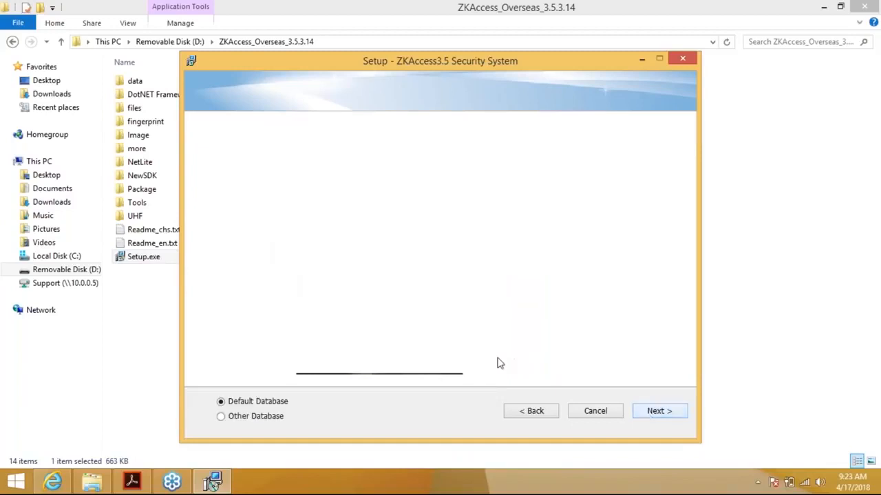
Try Other Database, cancel its configuration, and go back to Default Database.
{"action": "left_click", "coordinate": [222, 417]}
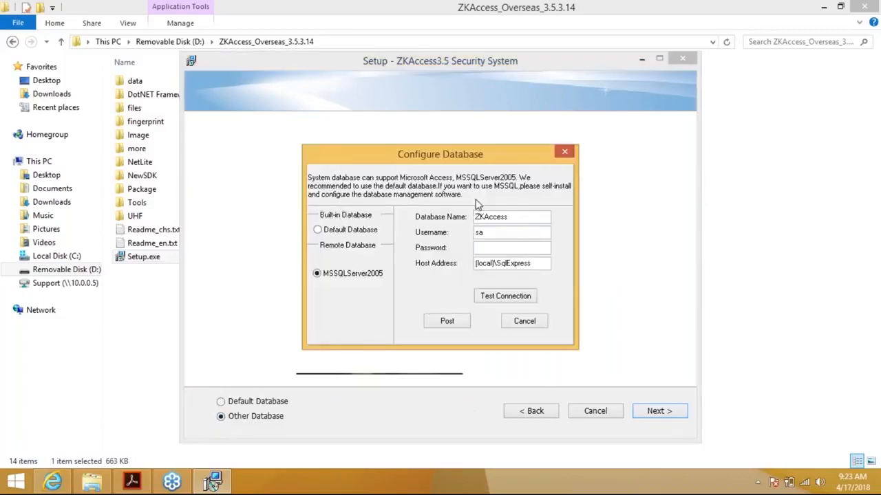
{"action": "left_click", "coordinate": [531, 325]}
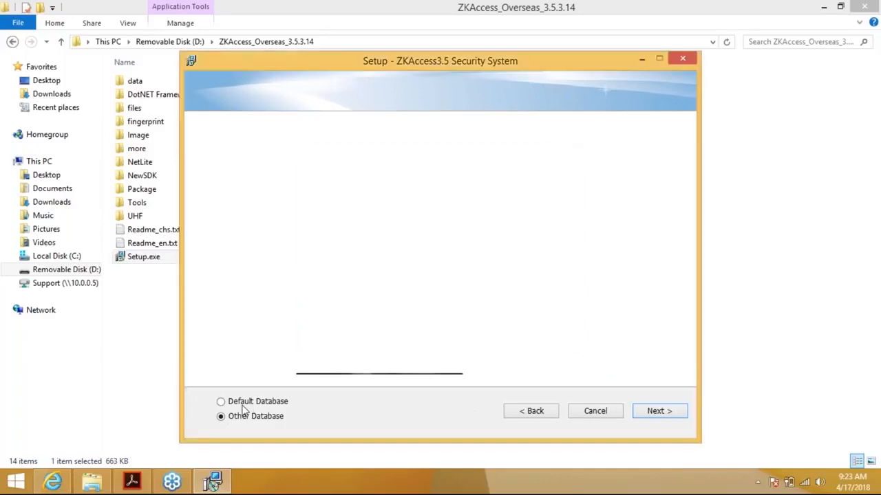
{"action": "left_click", "coordinate": [221, 403]}
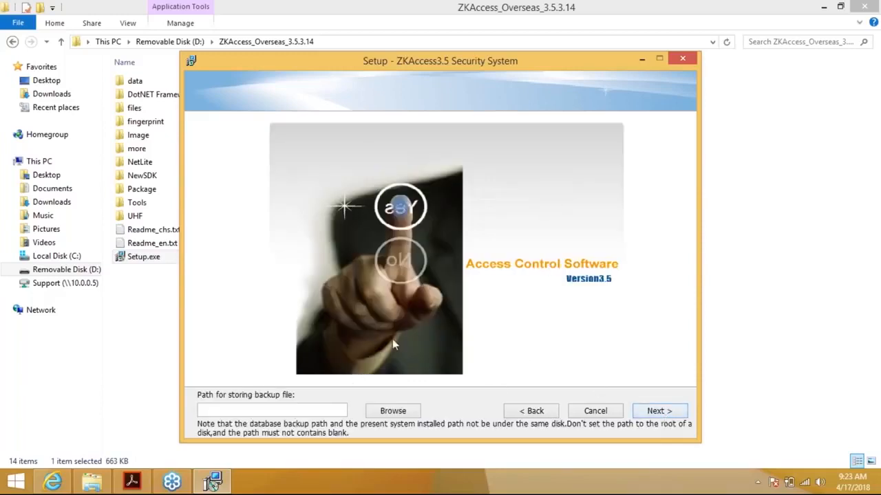
Set the backup path to a new 'Access3.5 Backup' folder in the user's profile.
{"action": "left_click", "coordinate": [393, 413]}
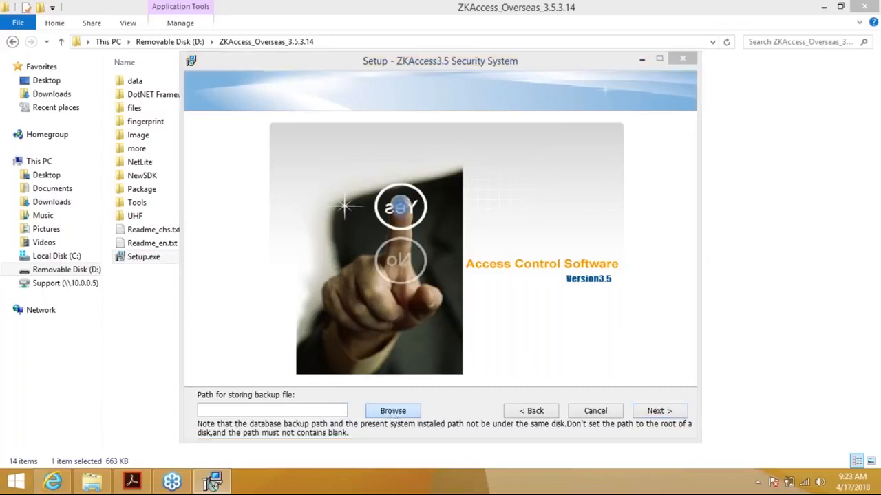
{"action": "double_click", "coordinate": [369, 220]}
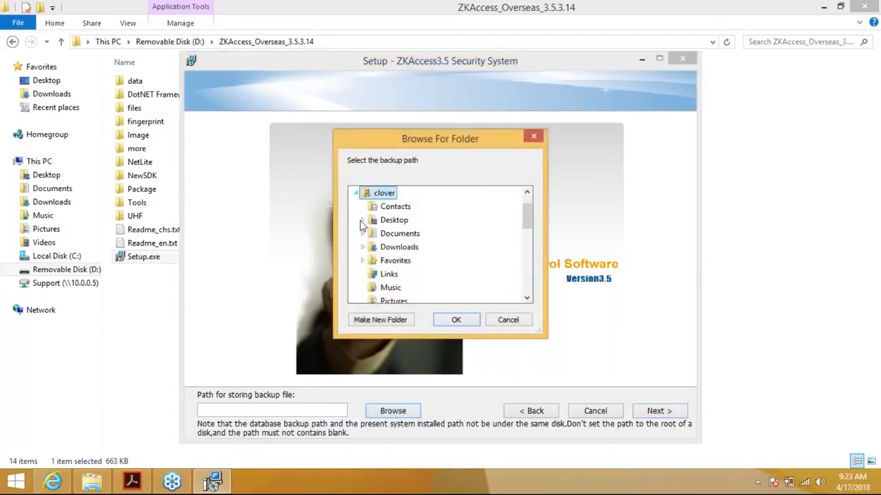
{"action": "left_click", "coordinate": [380, 321]}
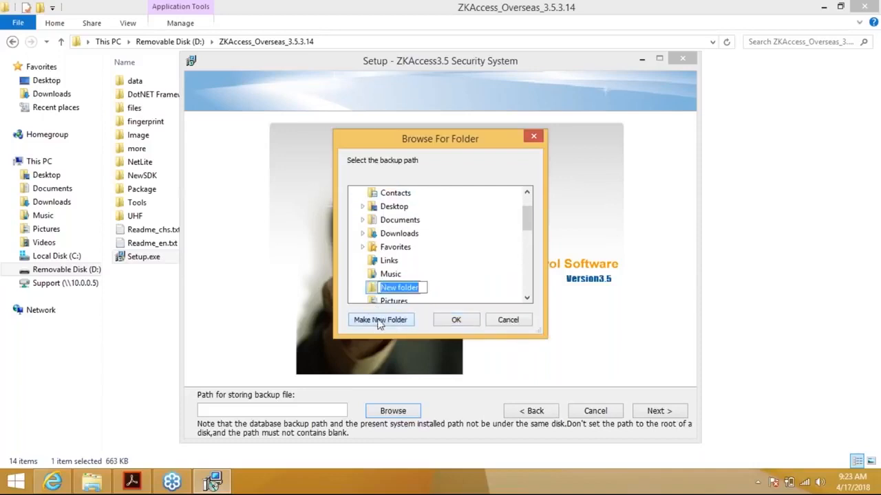
{"action": "type", "text": "Acces"}
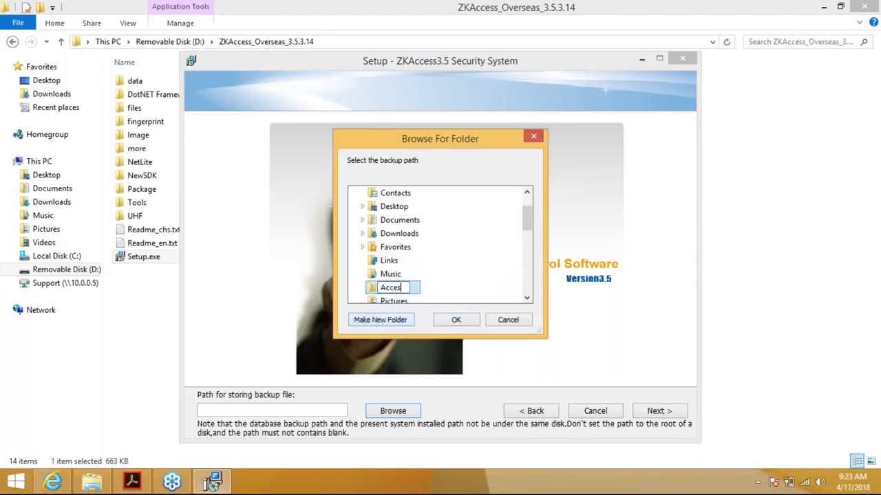
{"action": "type", "text": "s3.5 Backup"}
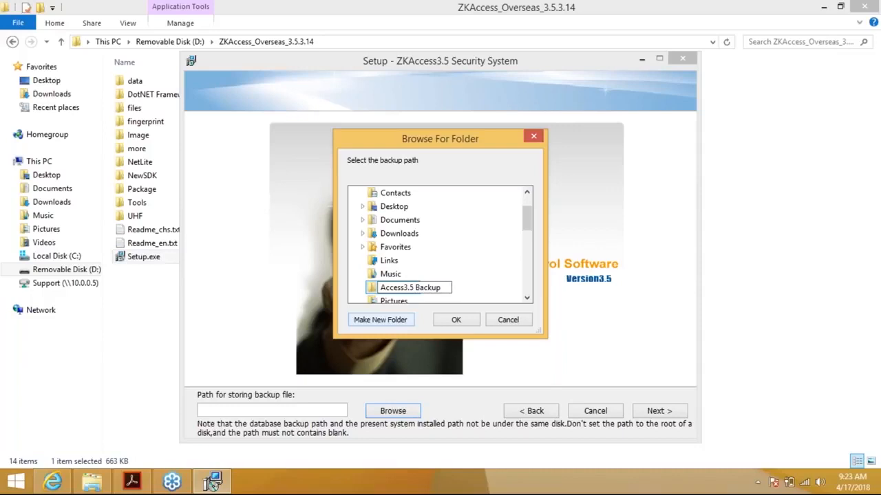
{"action": "key", "text": "Return"}
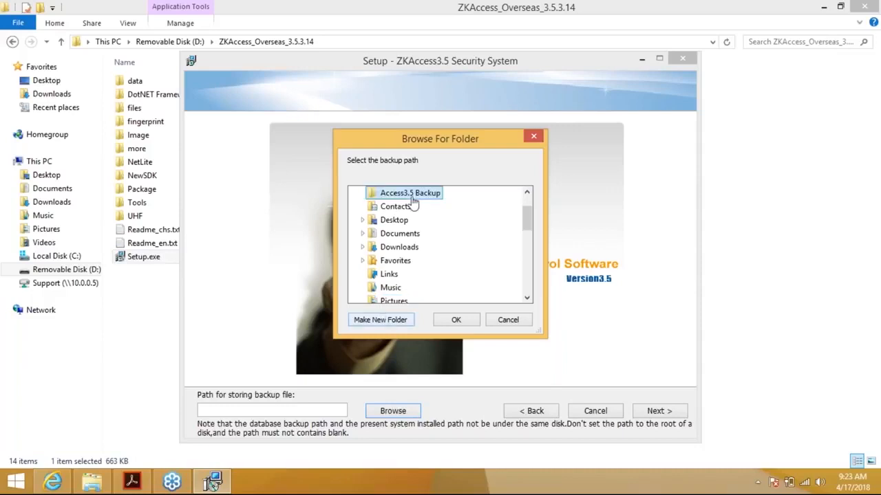
{"action": "left_click", "coordinate": [455, 320]}
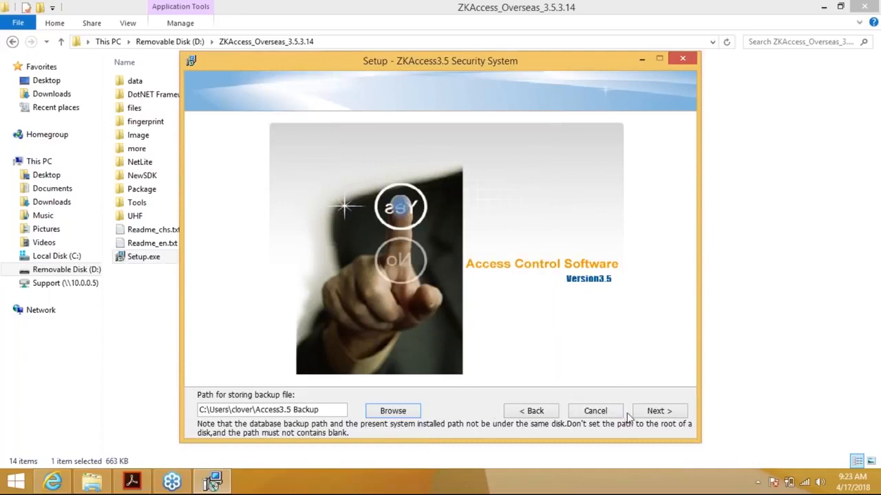
{"action": "left_click", "coordinate": [651, 417]}
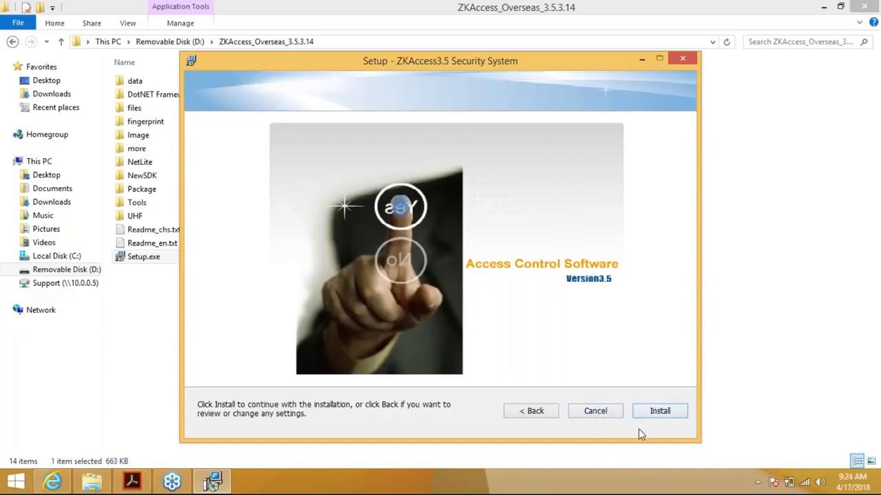
Start the ZKAccess 3.5 installation and wait for the Fingerprint Driver SDK setup.
{"action": "left_click", "coordinate": [658, 412]}
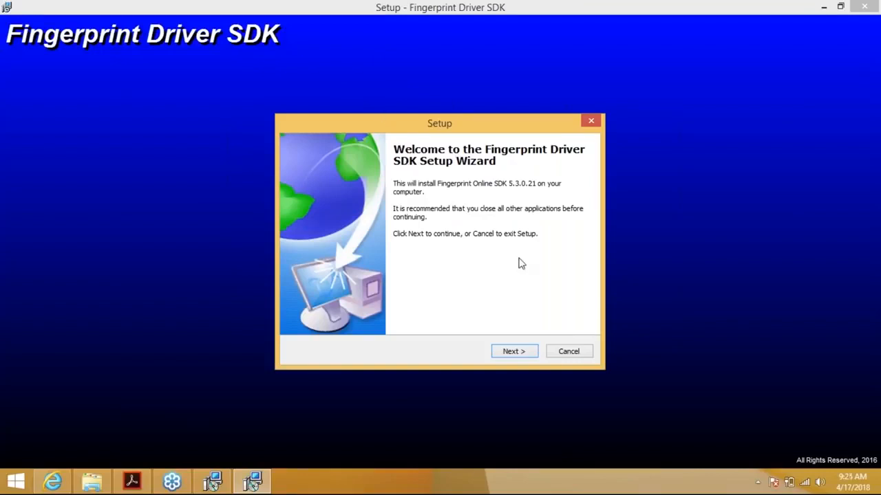
Install the Fingerprint Driver SDK from its welcome page.
{"action": "left_click", "coordinate": [516, 352]}
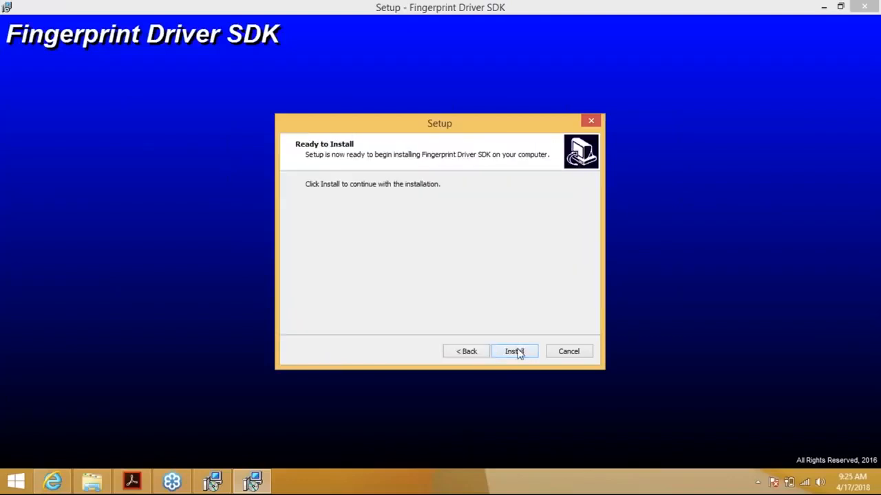
{"action": "left_click", "coordinate": [516, 351]}
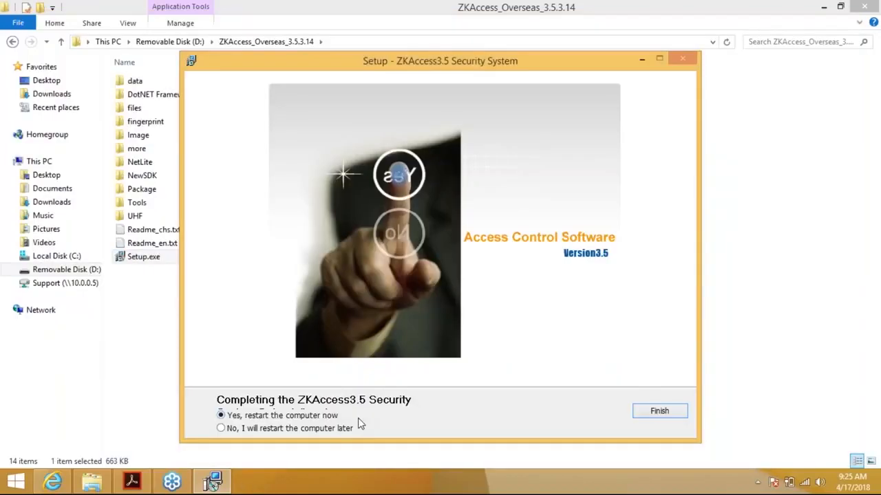
Finish setup choosing 'No, I will restart the computer later' and close the installer folder.
{"action": "left_click", "coordinate": [222, 428]}
{"action": "left_click", "coordinate": [652, 415]}
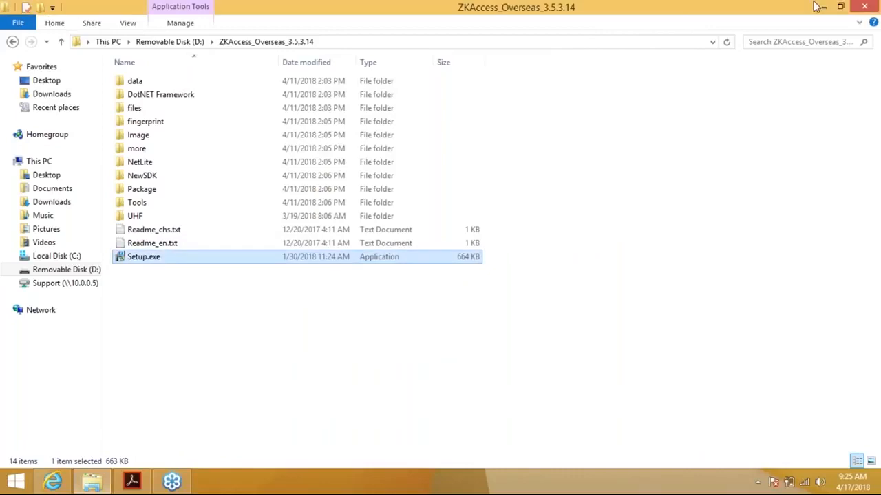
{"action": "left_click", "coordinate": [858, 13]}
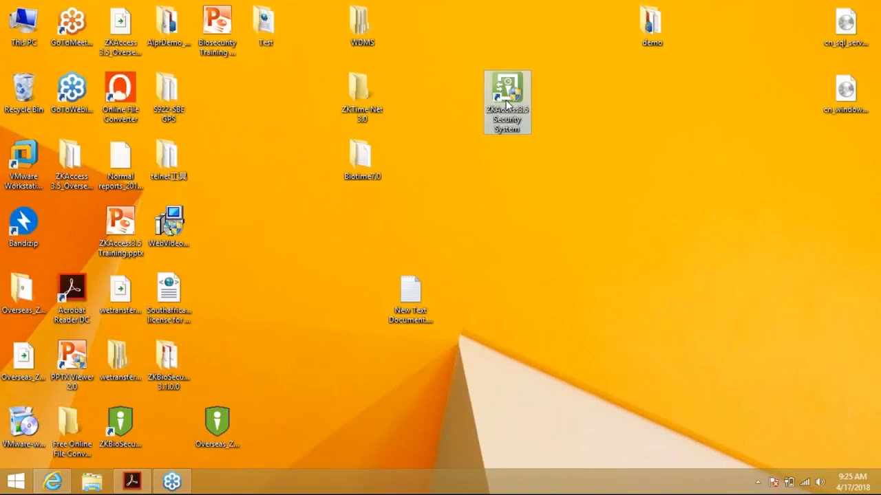
Launch ZKAccess3.5 from the desktop and reposition the login window.
{"action": "double_click", "coordinate": [508, 104]}
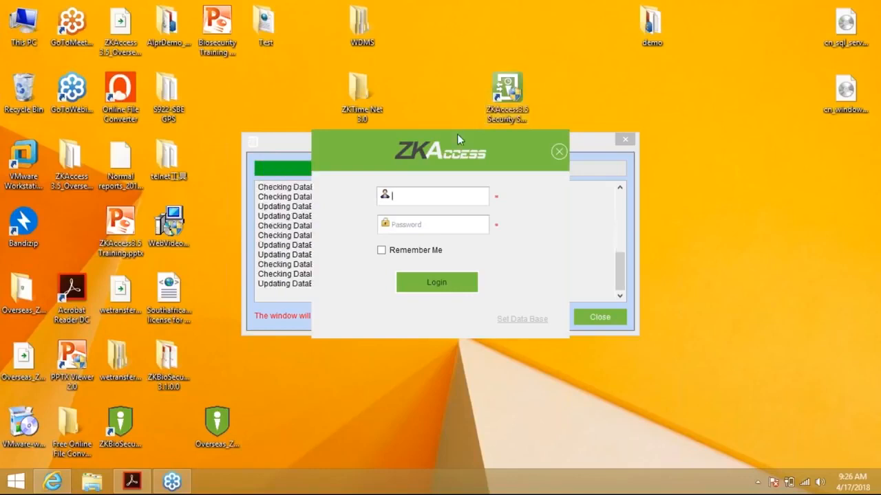
{"action": "left_click_drag", "start_coordinate": [457, 133], "coordinate": [602, 138]}
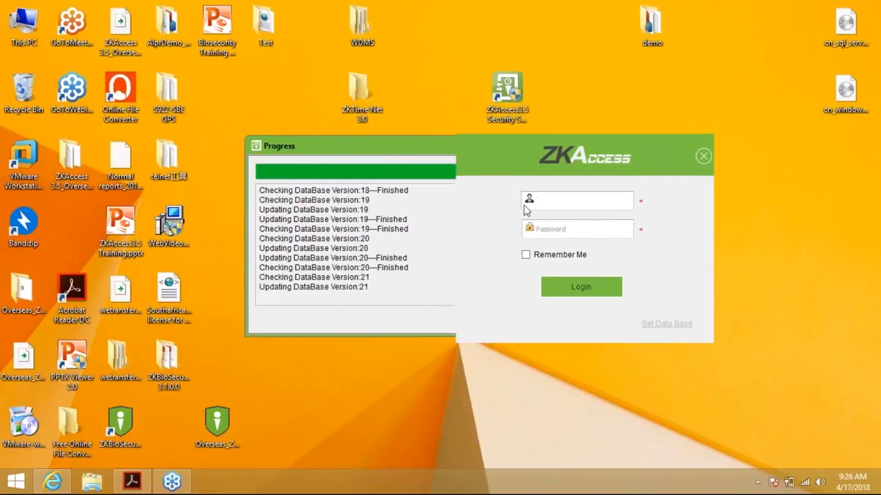
{"action": "left_click_drag", "start_coordinate": [552, 144], "coordinate": [521, 131]}
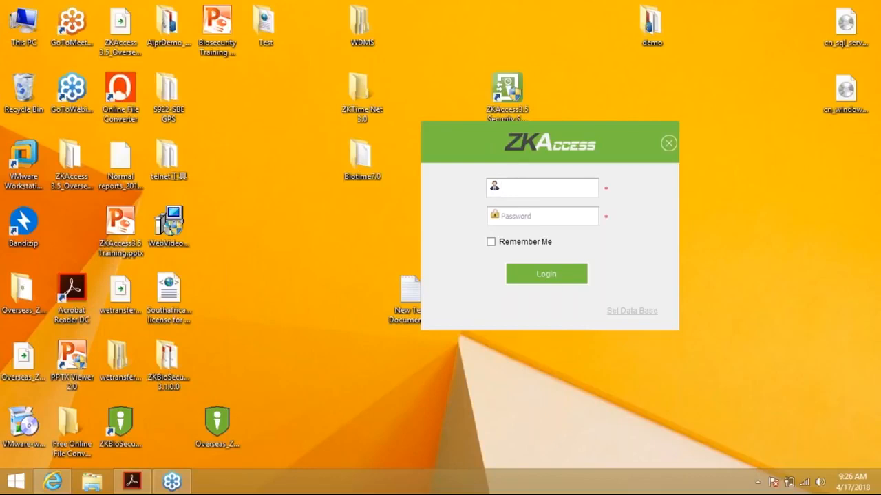
Log in as admin with the administrator password and Remember Me ticked.
{"action": "type", "text": "admin"}
{"action": "key", "text": "Tab"}
{"action": "type", "text": "*****"}
{"action": "key", "text": "Tab"}
{"action": "key", "text": "space"}
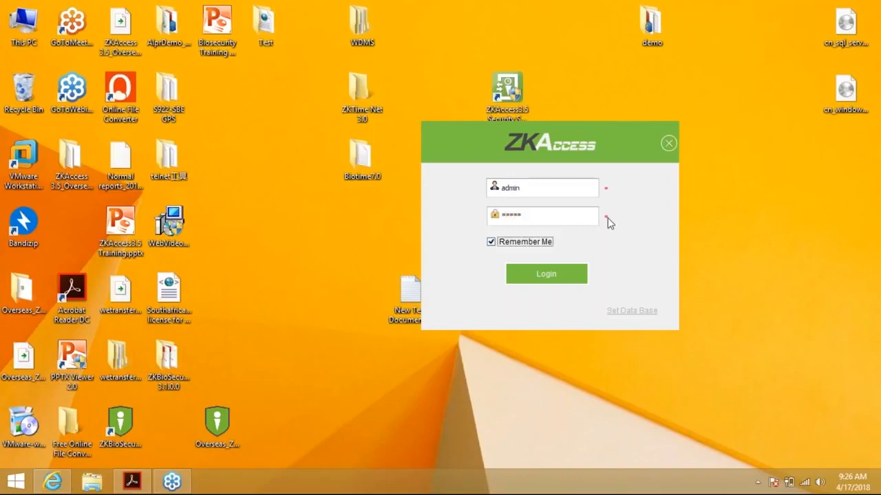
{"action": "left_click", "coordinate": [550, 270]}
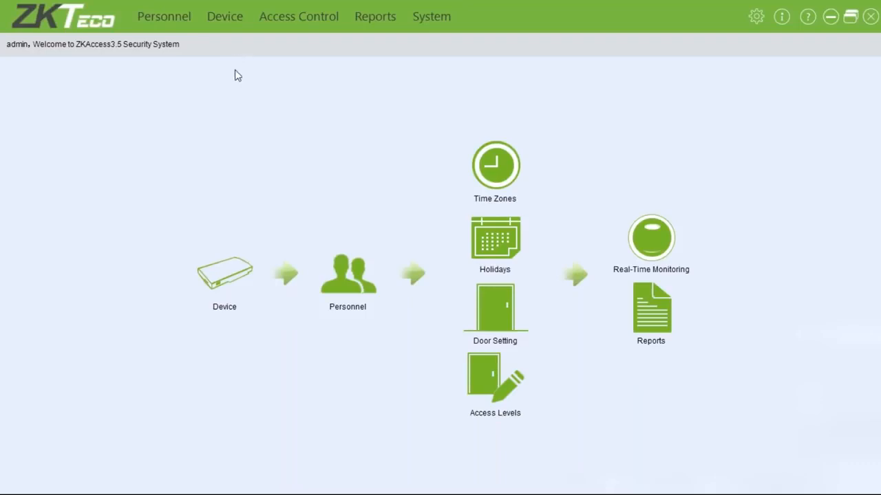
Under Device > Area, edit area 1 and rename it to ZKTeco Office.
{"action": "left_click", "coordinate": [244, 273]}
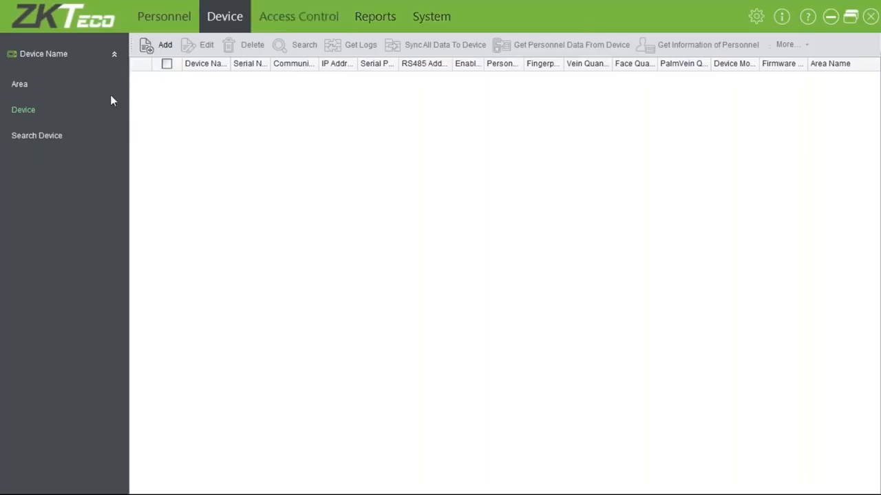
{"action": "left_click", "coordinate": [20, 84]}
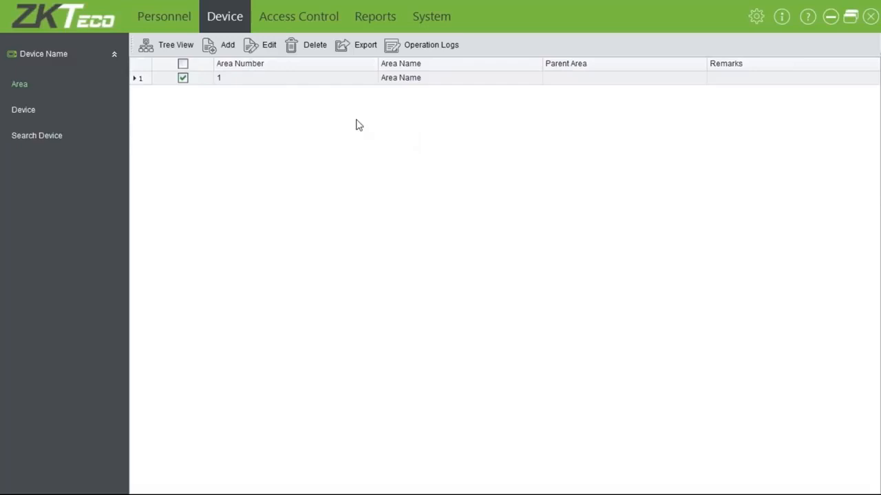
{"action": "left_click", "coordinate": [272, 54]}
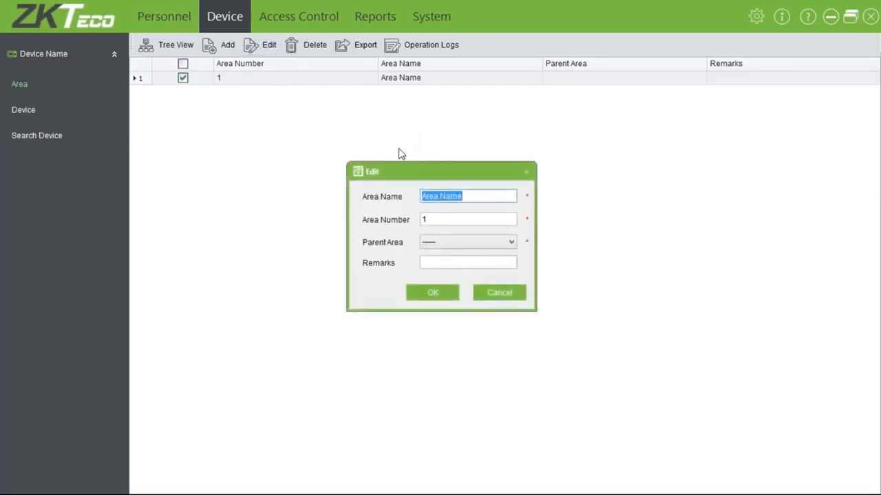
{"action": "type", "text": "ZKTeco O"}
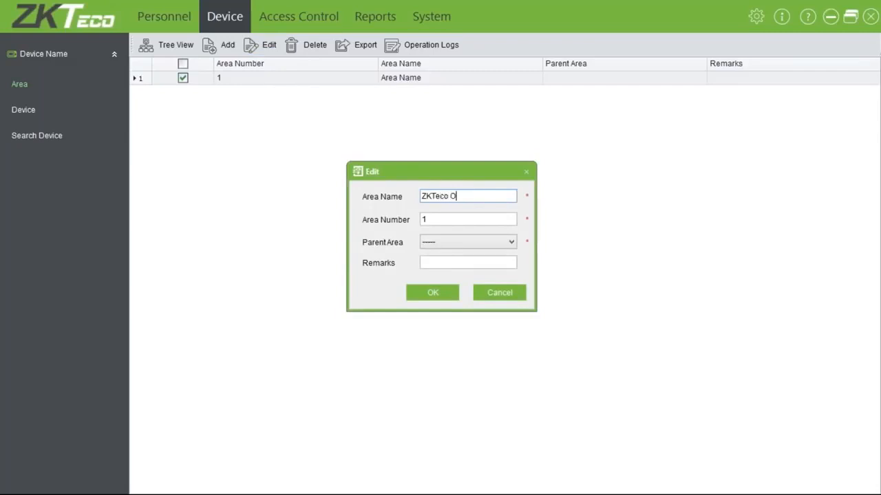
{"action": "type", "text": "ffice"}
{"action": "key", "text": "Tab"}
{"action": "key", "text": "Tab"}
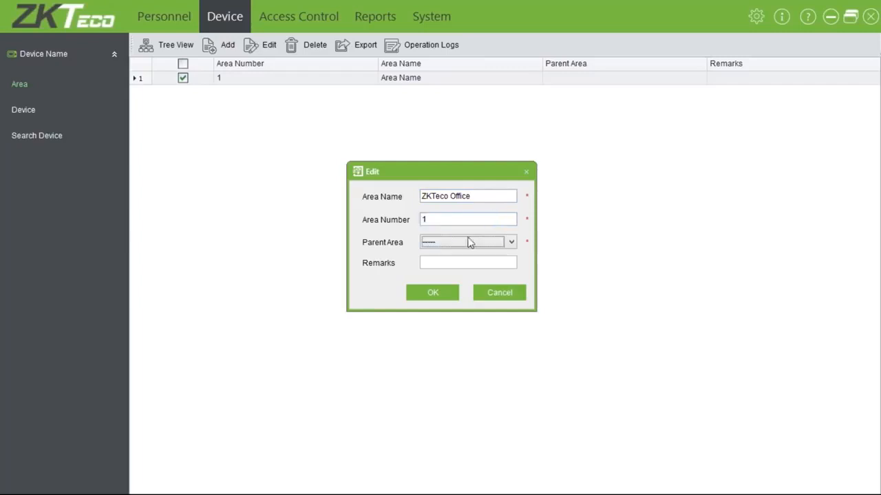
{"action": "left_click", "coordinate": [438, 293]}
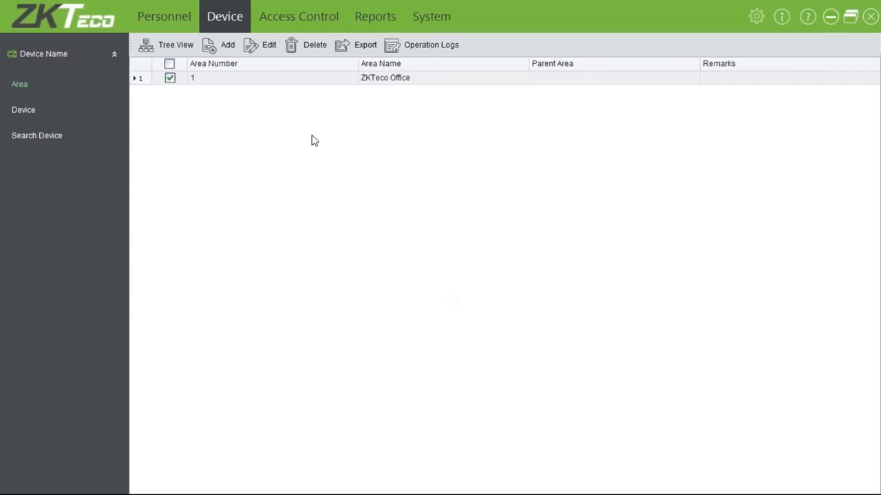
Add area number 2 named Repairs with parent ZKTeco Office.
{"action": "left_click", "coordinate": [226, 44]}
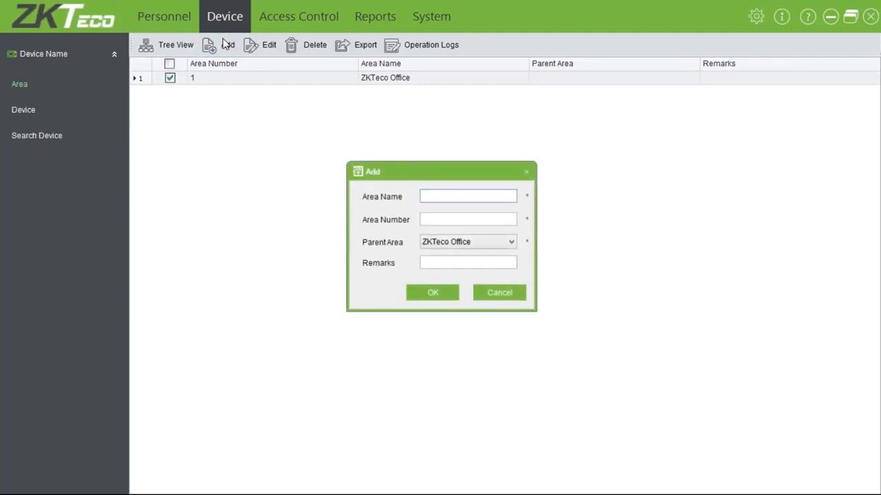
{"action": "type", "text": "Reparis"}
{"action": "key", "text": "BackSpace"}
{"action": "key", "text": "BackSpace"}
{"action": "key", "text": "BackSpace"}
{"action": "type", "text": "irs Depar"}
{"action": "key", "text": "BackSpace"}
{"action": "key", "text": "BackSpace"}
{"action": "key", "text": "BackSpace"}
{"action": "key", "text": "BackSpace"}
{"action": "key", "text": "BackSpace"}
{"action": "key", "text": "BackSpace"}
{"action": "key", "text": "Tab"}
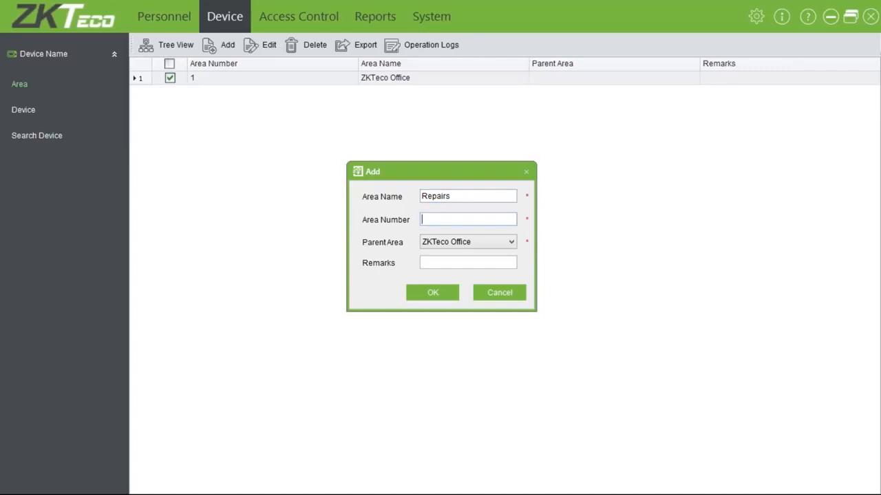
{"action": "type", "text": "2"}
{"action": "key", "text": "Tab"}
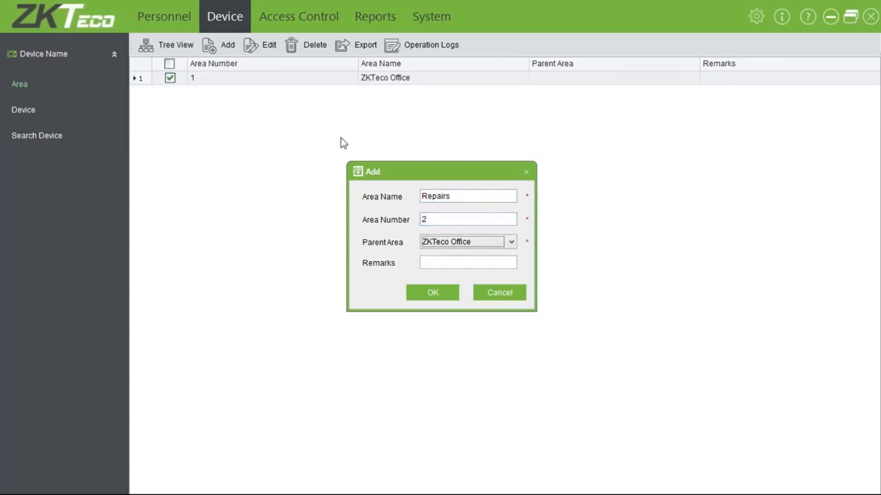
{"action": "left_click", "coordinate": [427, 294]}
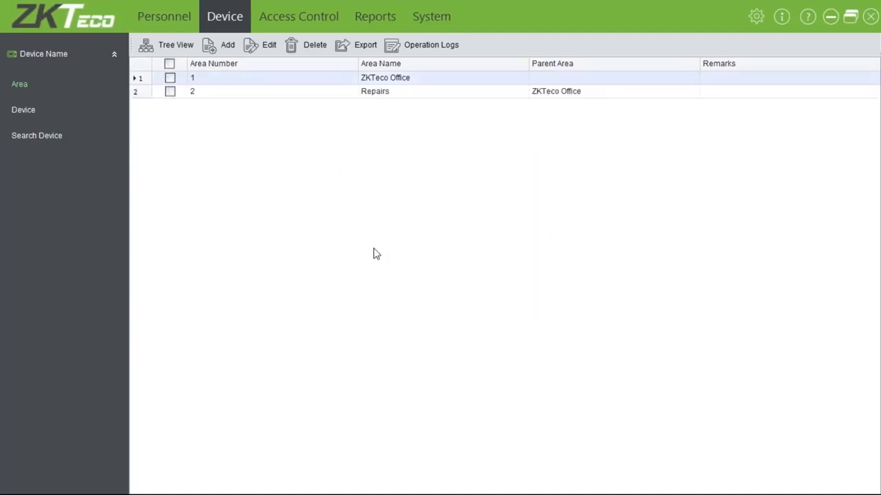
Check the Repairs entry in the area Tree View, then return.
{"action": "left_click", "coordinate": [179, 47]}
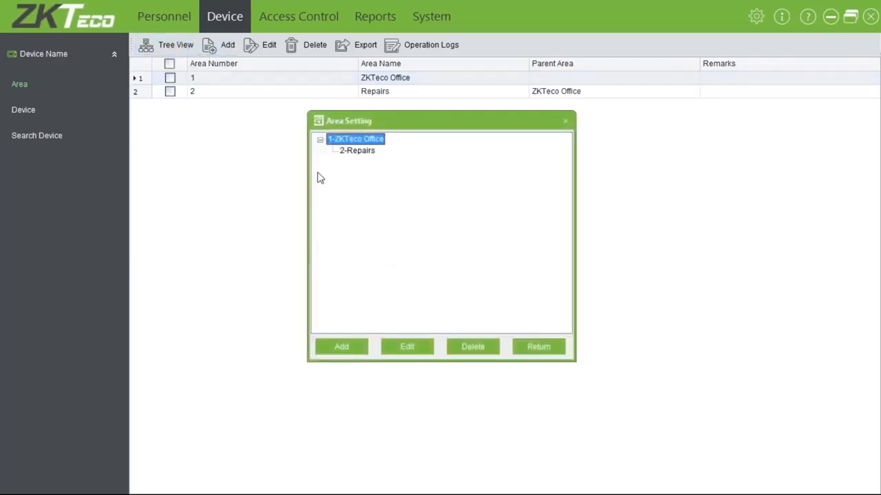
{"action": "left_click", "coordinate": [366, 152]}
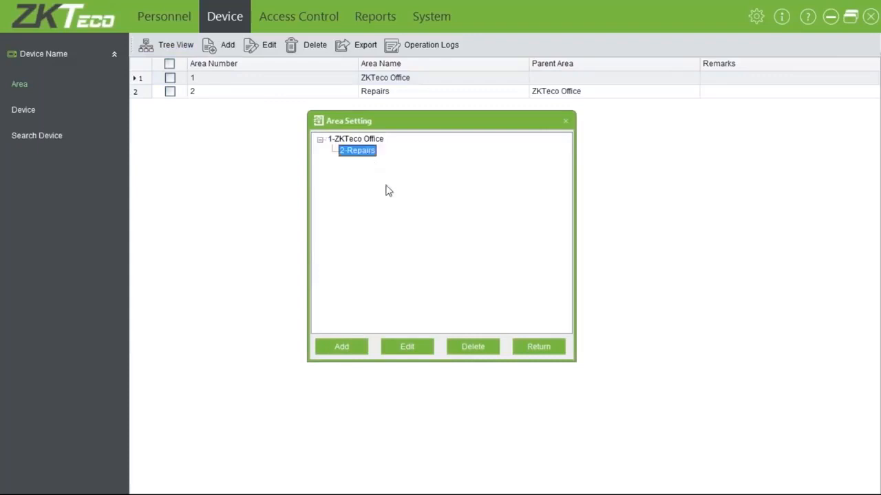
{"action": "left_click", "coordinate": [517, 350]}
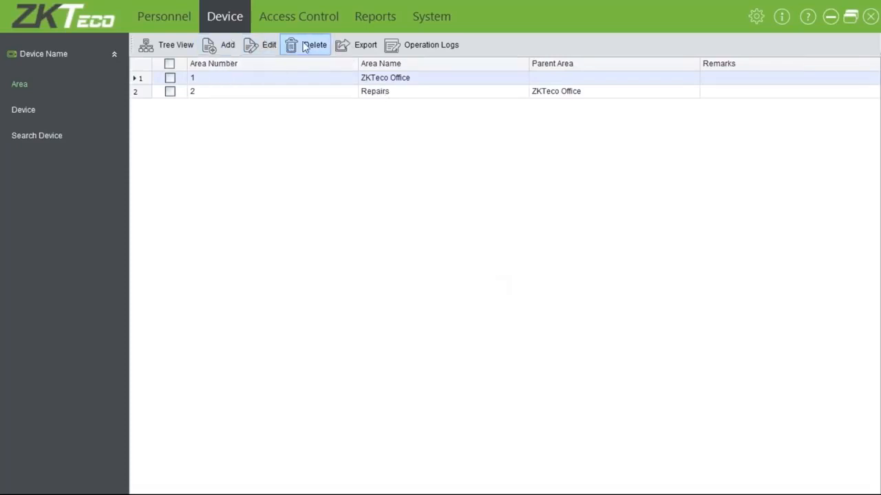
{"action": "left_click", "coordinate": [359, 45]}
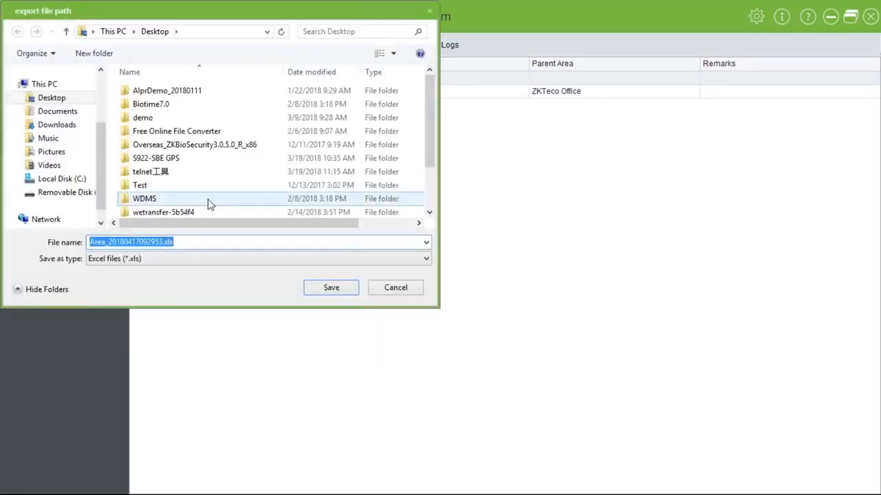
{"action": "left_click", "coordinate": [259, 259]}
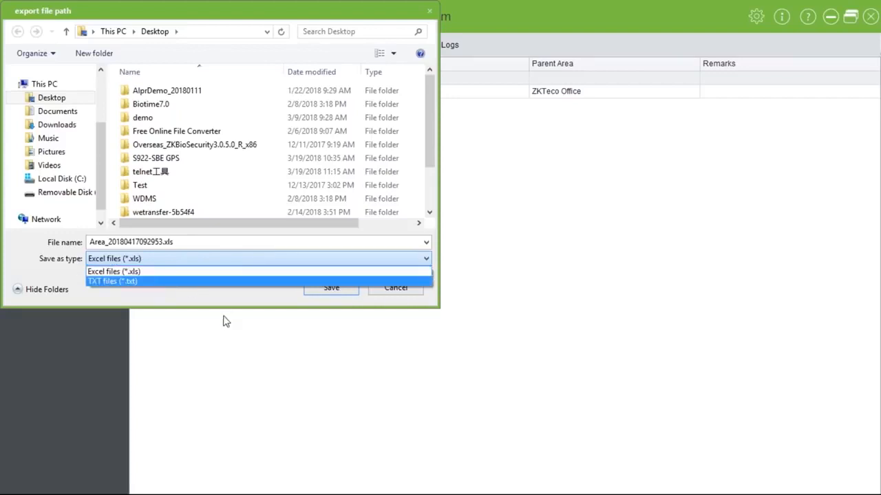
{"action": "left_click", "coordinate": [311, 323]}
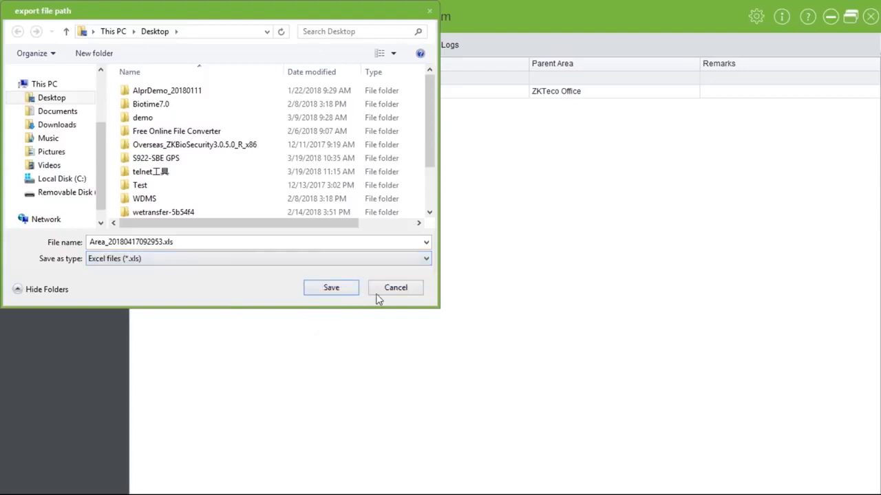
{"action": "left_click", "coordinate": [389, 293]}
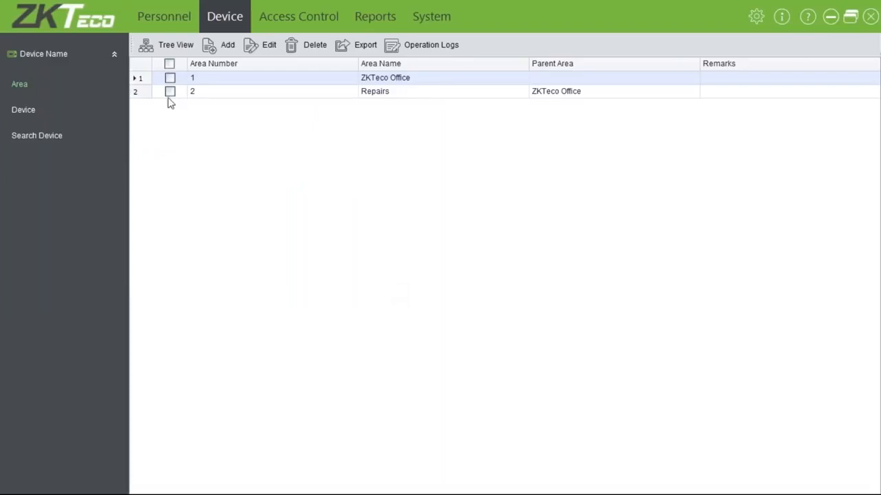
{"action": "left_click", "coordinate": [25, 111]}
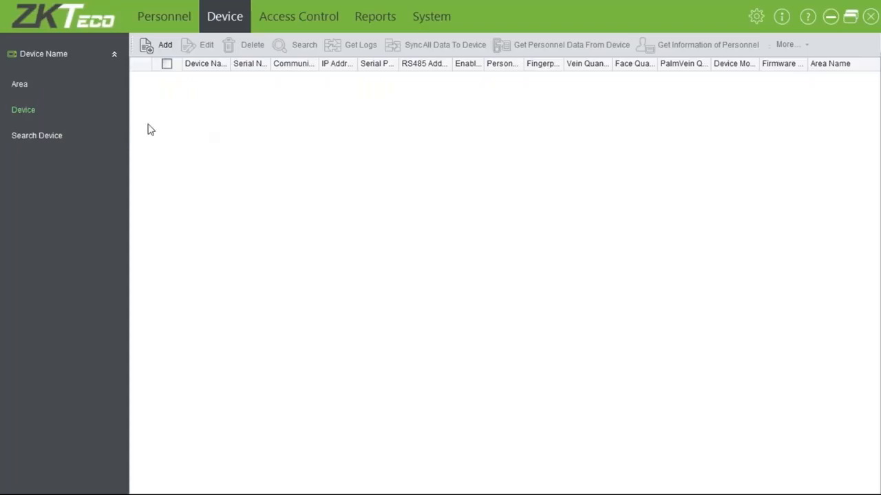
Search the network for access controllers, acknowledge that none were found, and close the search window.
{"action": "left_click", "coordinate": [41, 136]}
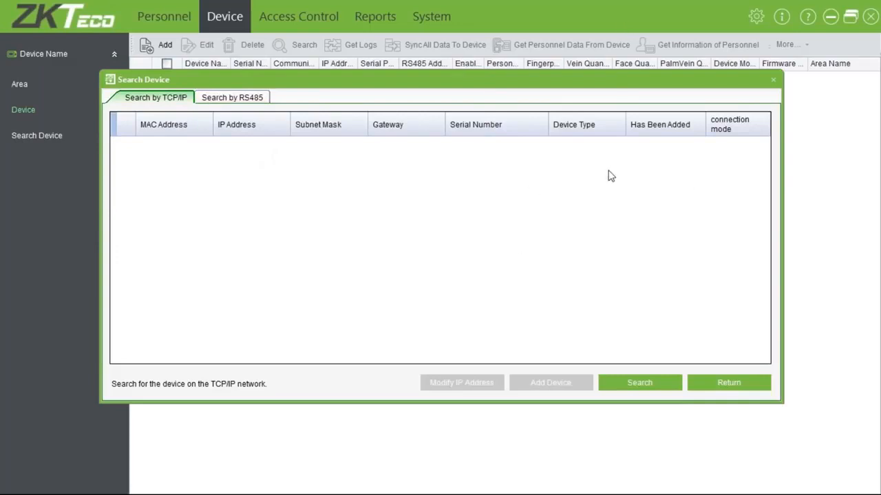
{"action": "left_click", "coordinate": [637, 380]}
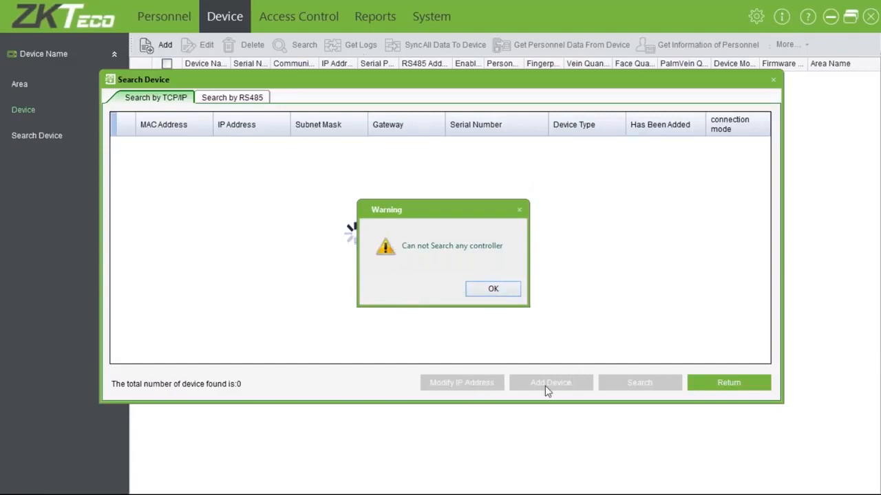
{"action": "left_click", "coordinate": [495, 291]}
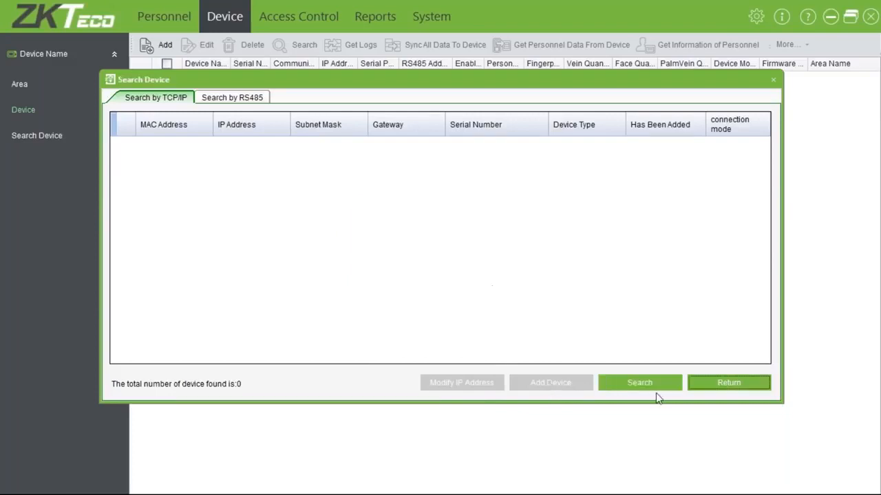
{"action": "left_click", "coordinate": [693, 389]}
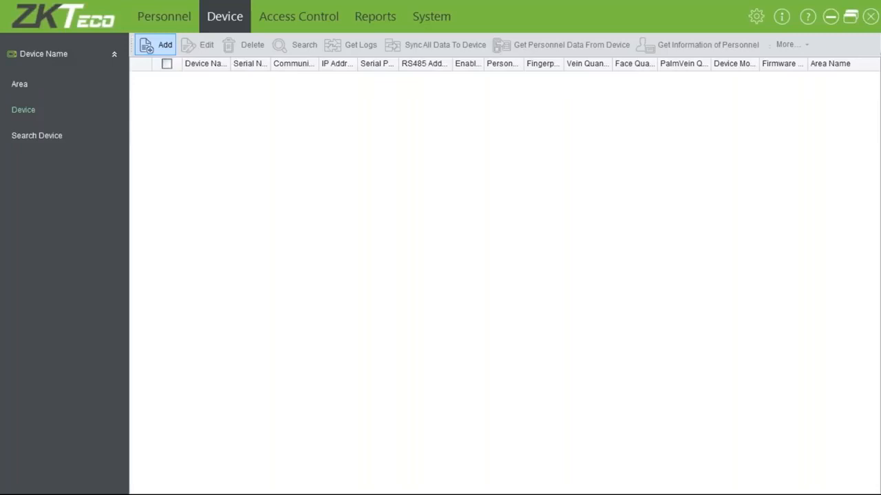
Open the Add device form in Professional Mode.
{"action": "left_click", "coordinate": [157, 44]}
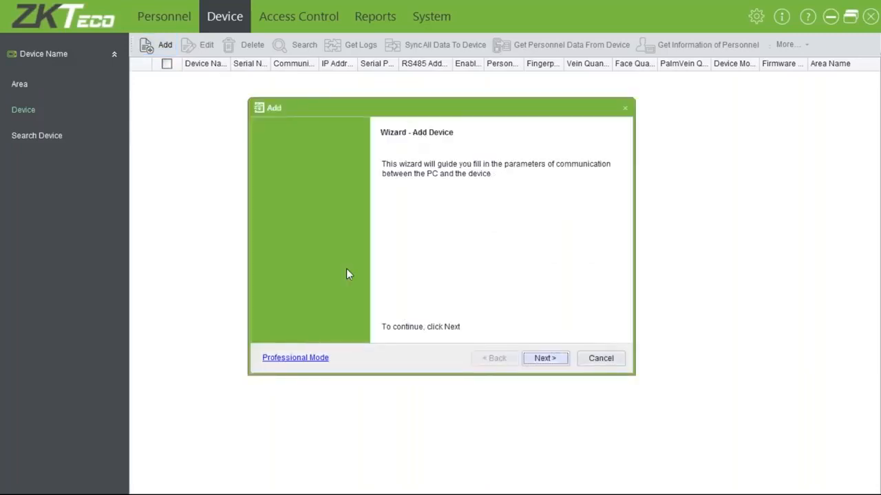
{"action": "left_click", "coordinate": [306, 358]}
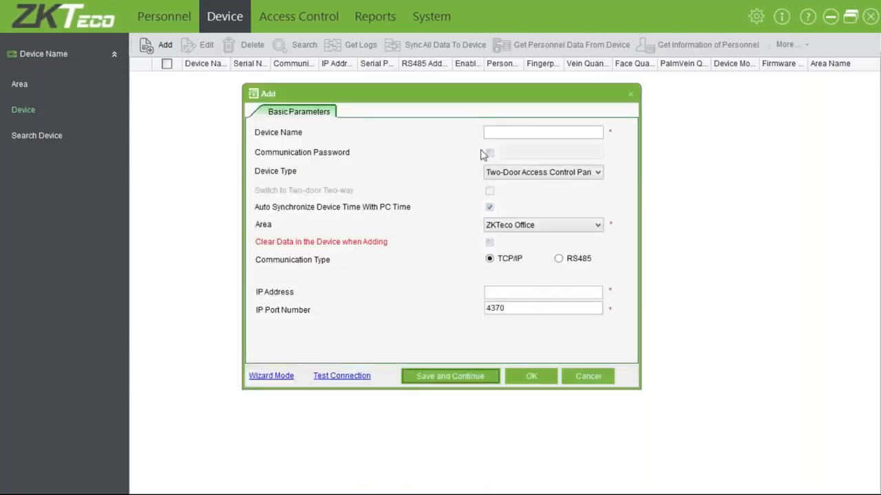
{"action": "left_click", "coordinate": [513, 133]}
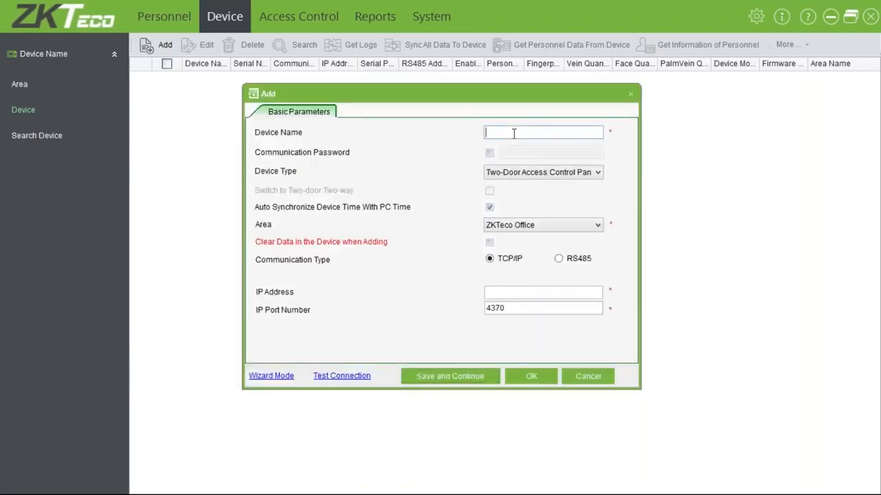
{"action": "left_click", "coordinate": [256, 376]}
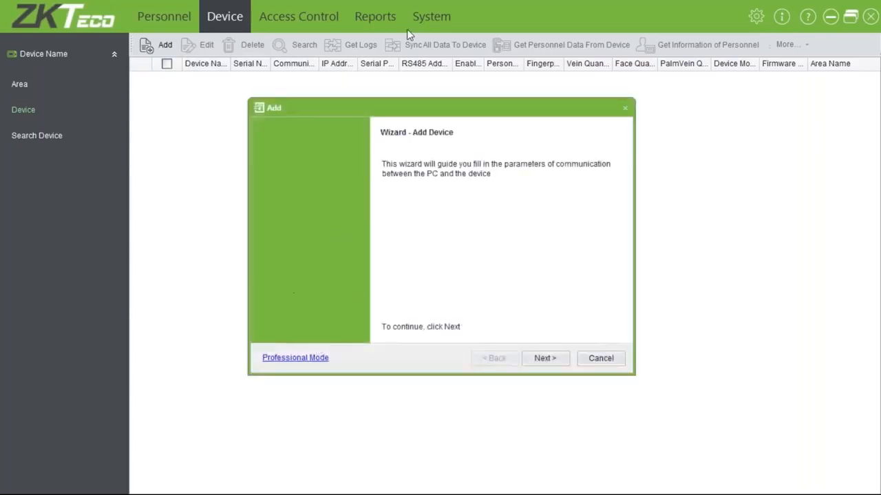
{"action": "left_click", "coordinate": [287, 358]}
{"action": "left_click", "coordinate": [290, 359]}
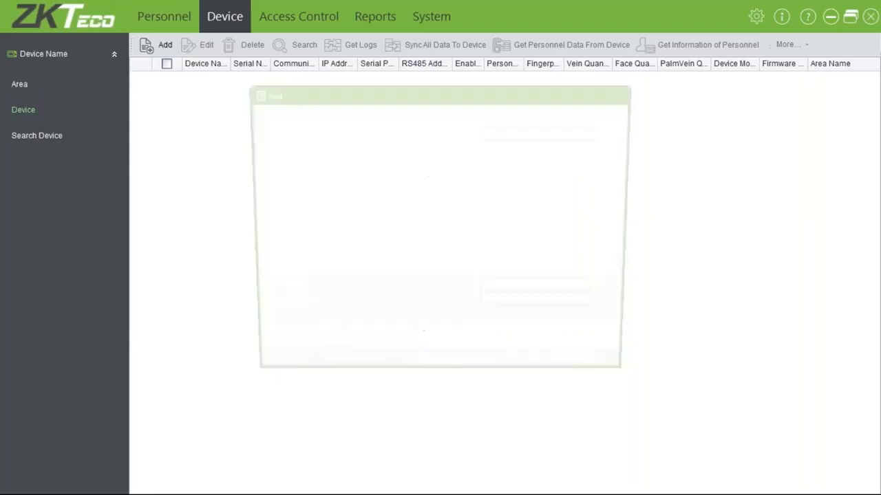
Name the new device 'front door'.
{"action": "left_click", "coordinate": [493, 133]}
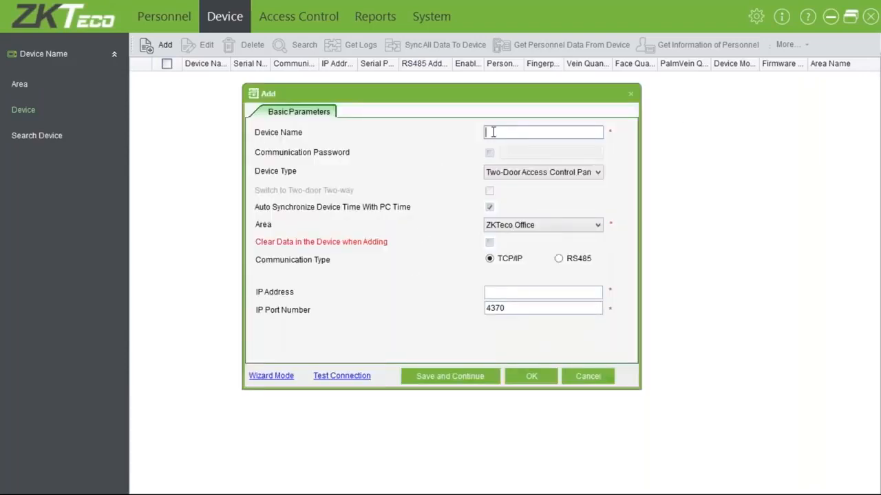
{"action": "type", "text": "MB700 V"}
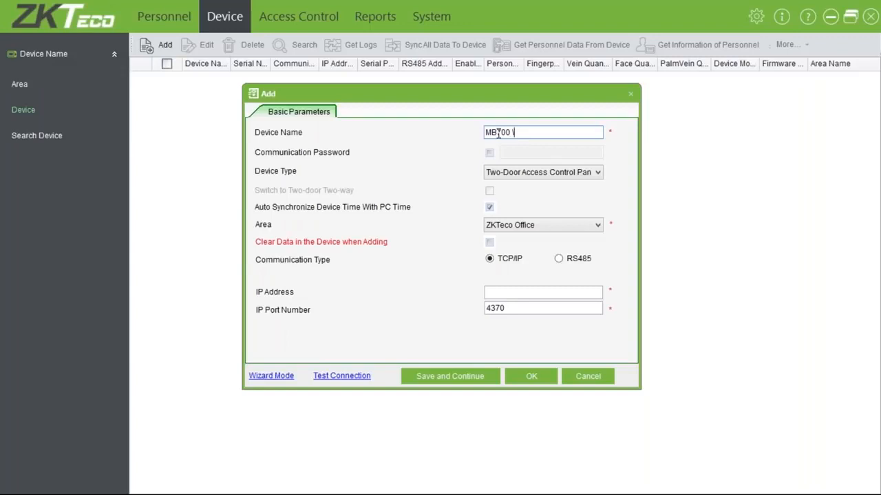
{"action": "key", "text": "BackSpace"}
{"action": "key", "text": "BackSpace"}
{"action": "key", "text": "BackSpace"}
{"action": "key", "text": "BackSpace"}
{"action": "key", "text": "BackSpace"}
{"action": "key", "text": "BackSpace"}
{"action": "key", "text": "BackSpace"}
{"action": "type", "text": "KJKH"}
{"action": "key", "text": "BackSpace"}
{"action": "key", "text": "BackSpace"}
{"action": "key", "text": "BackSpace"}
{"action": "key", "text": "BackSpace"}
{"action": "type", "text": "\\for"}
{"action": "key", "text": "BackSpace"}
{"action": "key", "text": "BackSpace"}
{"action": "key", "text": "BackSpace"}
{"action": "key", "text": "BackSpace"}
{"action": "type", "text": "for"}
{"action": "key", "text": "BackSpace"}
{"action": "key", "text": "BackSpace"}
{"action": "key", "text": "BackSpace"}
{"action": "type", "text": "exit"}
{"action": "key", "text": "BackSpace"}
{"action": "key", "text": "BackSpace"}
{"action": "key", "text": "BackSpace"}
{"action": "key", "text": "BackSpace"}
{"action": "type", "text": "front door"}
{"action": "key", "text": "Tab"}
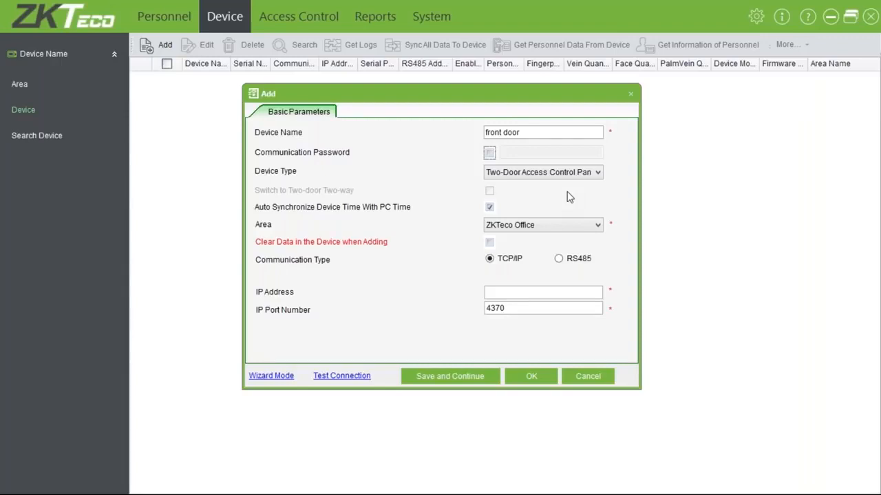
Keep Two-Door Access Control Panel type and ZKTeco Office area, and tick Clear Data.
{"action": "left_click", "coordinate": [541, 176]}
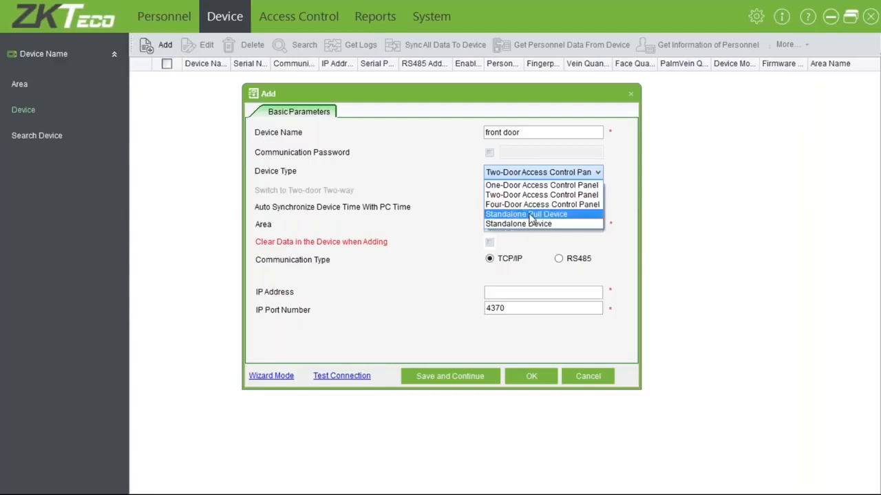
{"action": "left_click", "coordinate": [554, 172]}
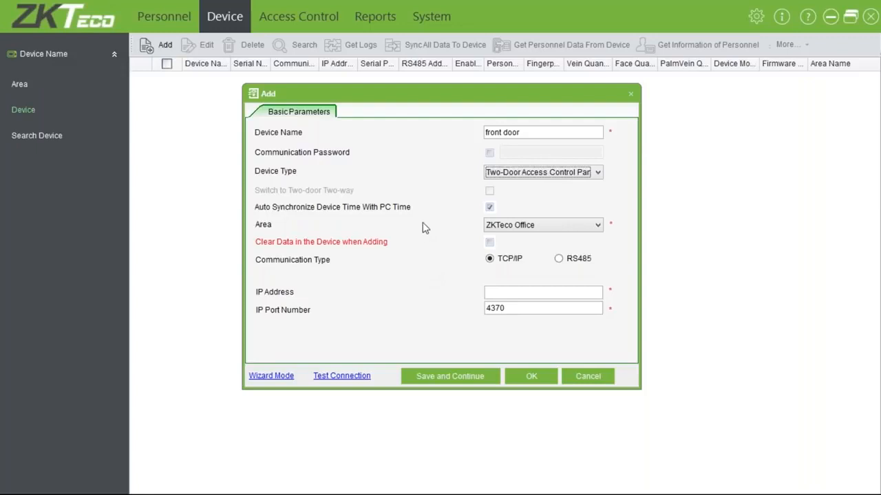
{"action": "left_click", "coordinate": [543, 229]}
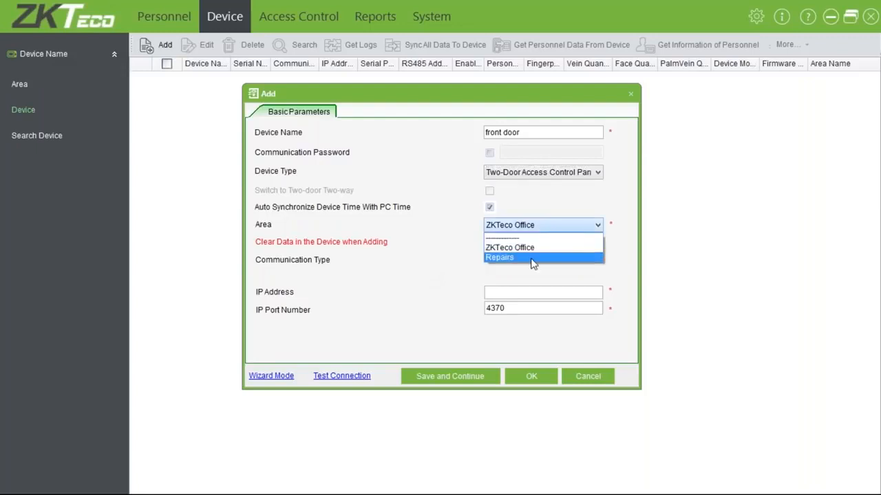
{"action": "left_click", "coordinate": [523, 249]}
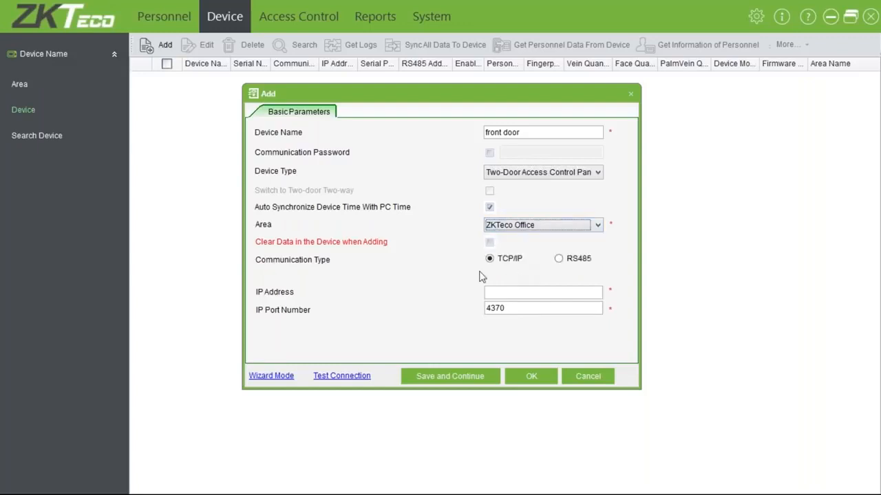
{"action": "left_click", "coordinate": [489, 242]}
Enter IP 10.0.0.128 on port 4370 and test the connection, which times out.
{"action": "left_click", "coordinate": [571, 292]}
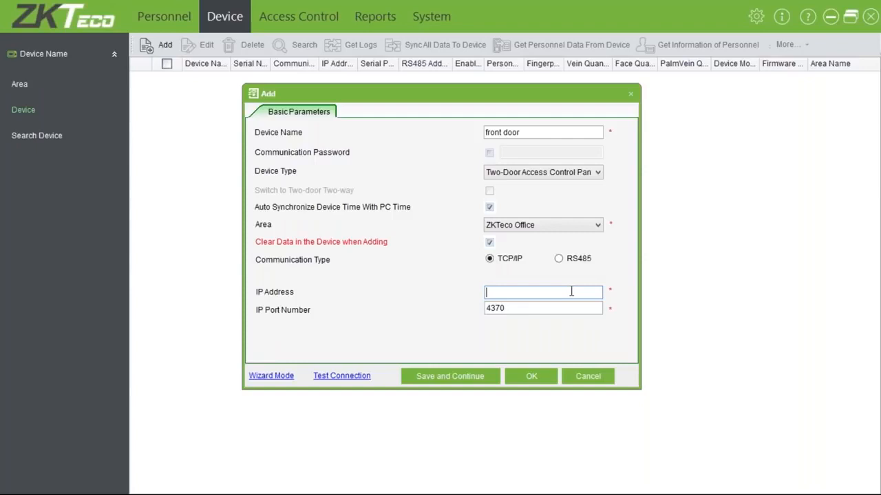
{"action": "type", "text": "10.0.0.128"}
{"action": "double_click", "coordinate": [520, 309]}
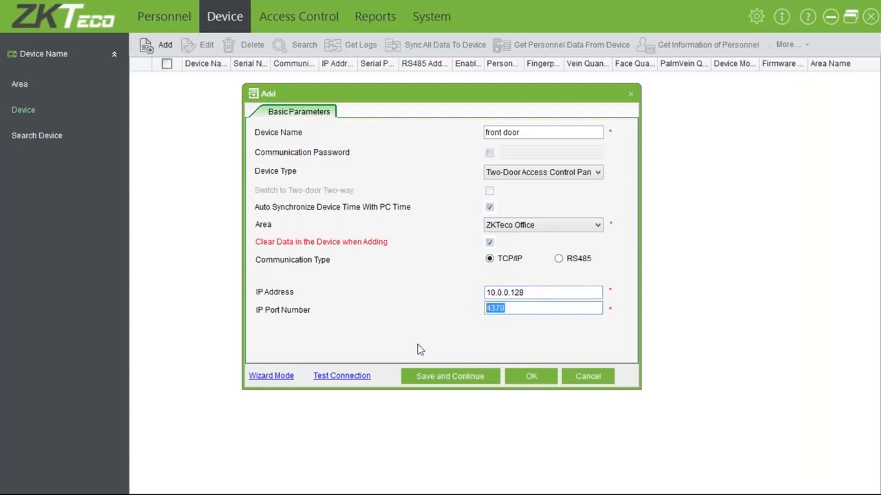
{"action": "left_click", "coordinate": [346, 380]}
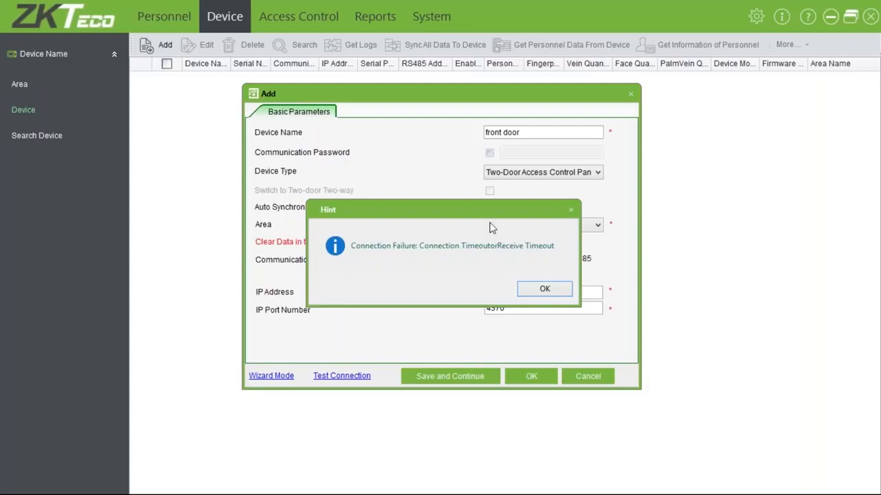
Dismiss the timeout hint, discard the Add device form unsaved, and minimise ZKAccess.
{"action": "left_click", "coordinate": [548, 290]}
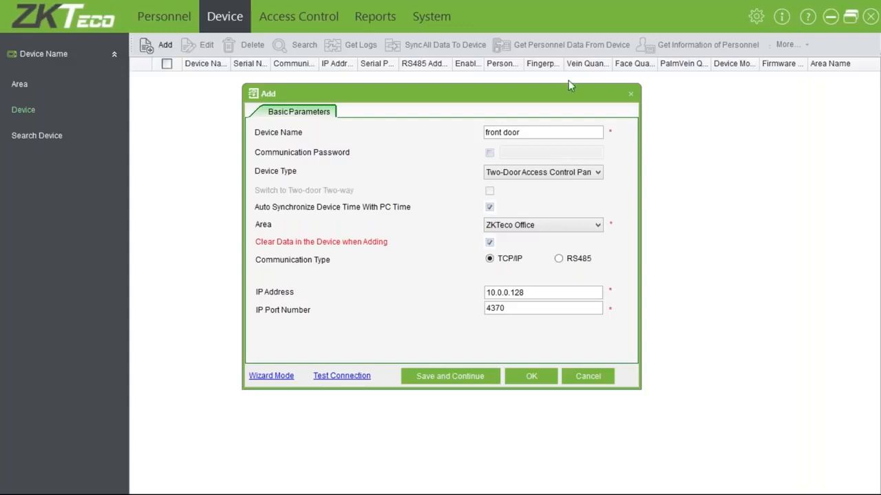
{"action": "left_click", "coordinate": [630, 94]}
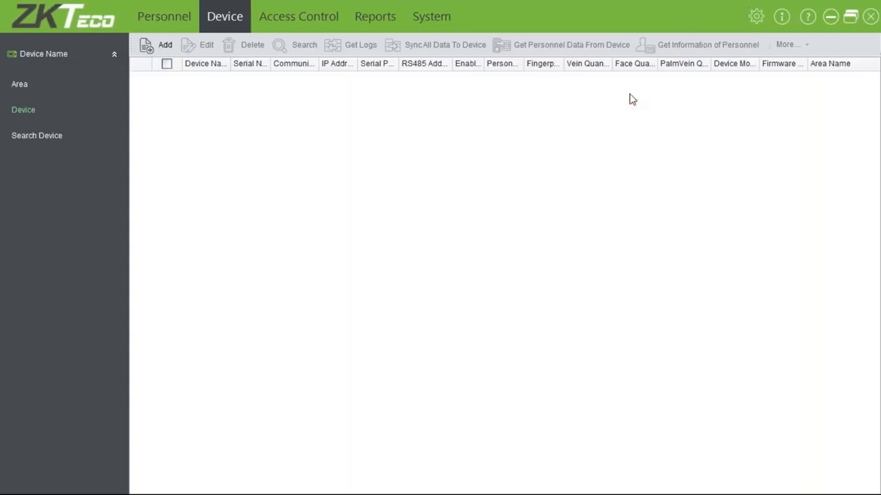
{"action": "left_click", "coordinate": [831, 16]}
Run 'ping 10.0.0.128 -t' in Command Prompt to confirm replies, then return to ZKAccess.
{"action": "left_click", "coordinate": [20, 484]}
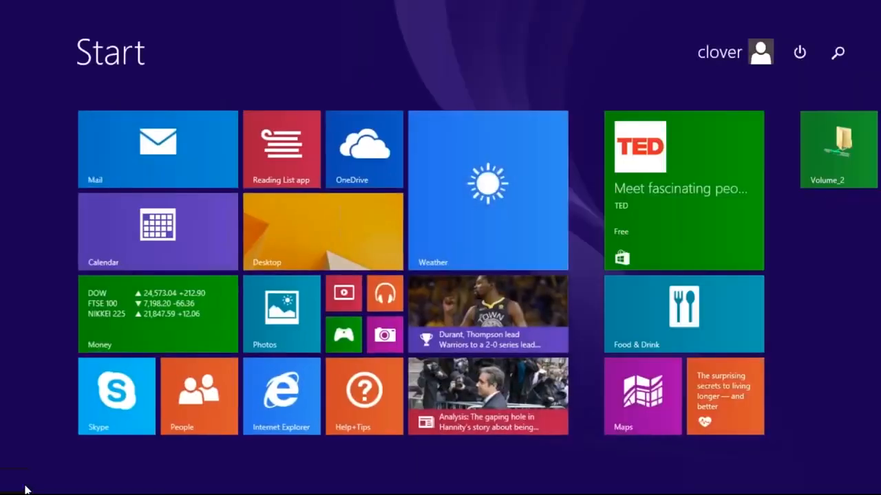
{"action": "type", "text": "cmd"}
{"action": "key", "text": "Return"}
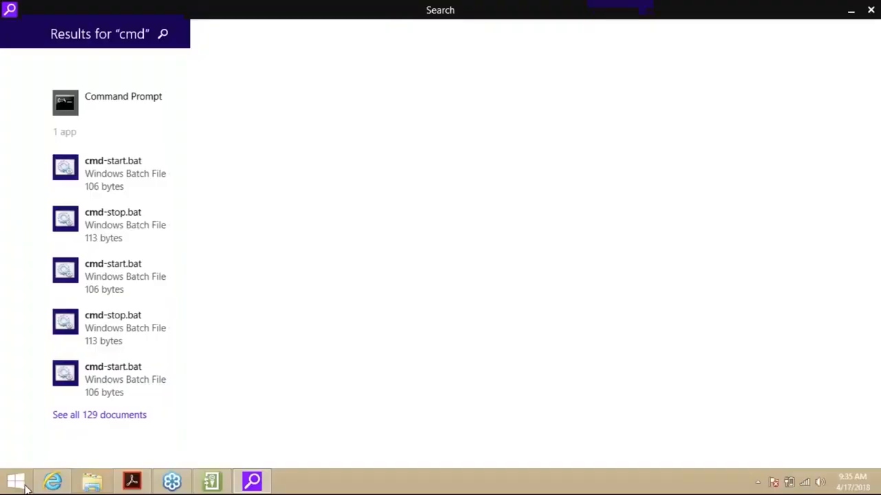
{"action": "left_click", "coordinate": [89, 97]}
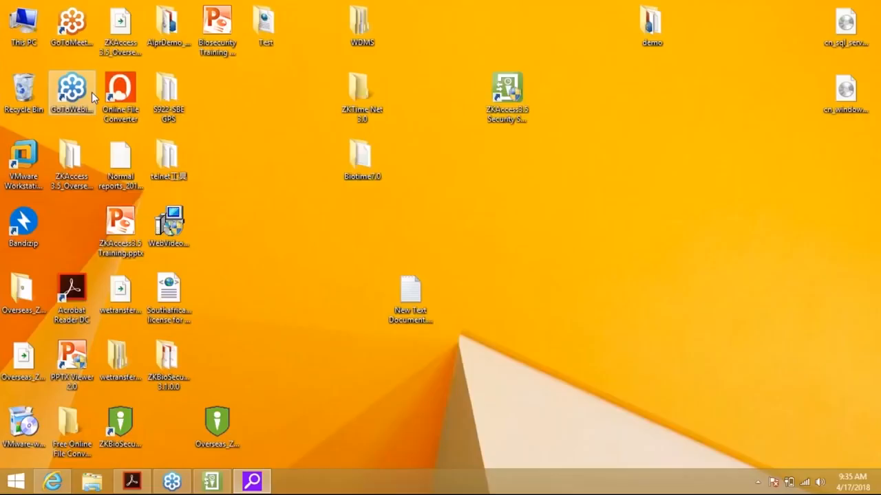
{"action": "type", "text": "ping 10.0.0."}
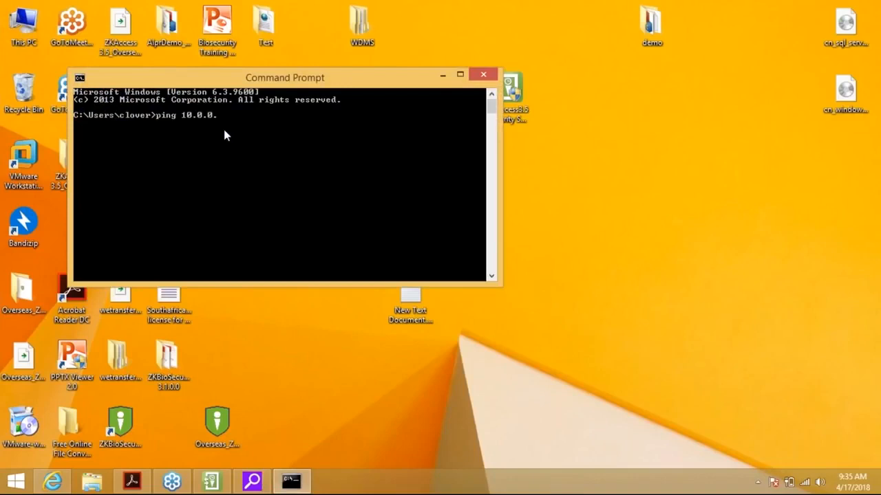
{"action": "type", "text": "128 -t"}
{"action": "key", "text": "Return"}
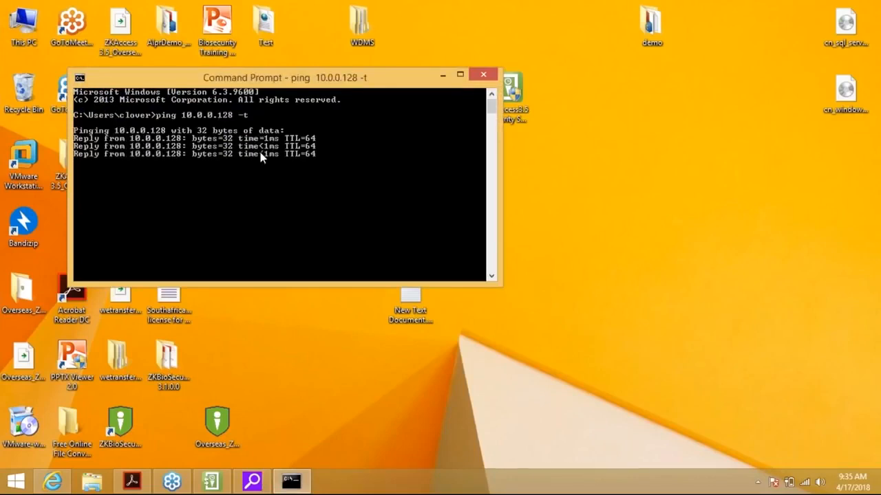
{"action": "left_click", "coordinate": [219, 481]}
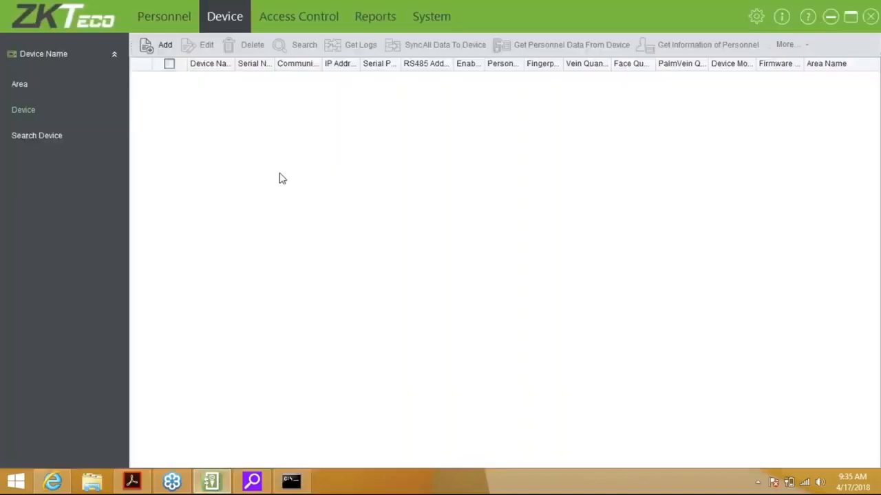
Re-enter Front door at 10.0.0.128 with Clear Data ticked and get a successful connection test.
{"action": "left_click", "coordinate": [165, 45]}
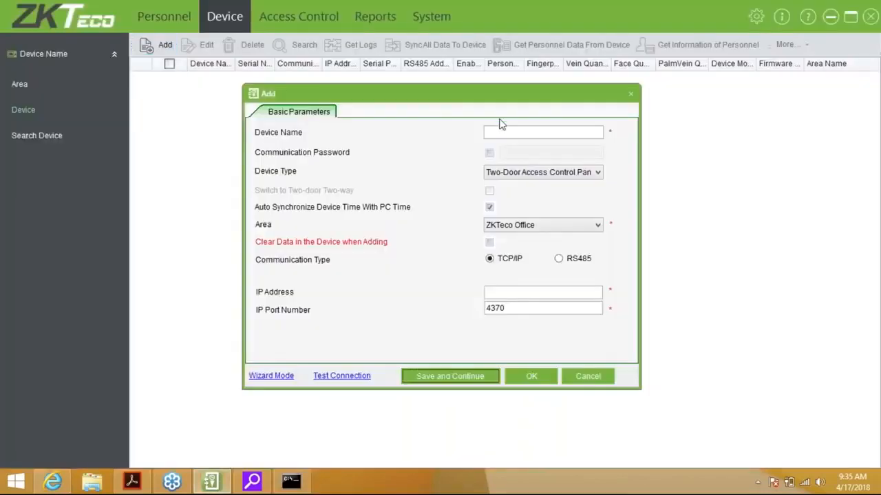
{"action": "left_click", "coordinate": [506, 133]}
{"action": "type", "text": "Front "}
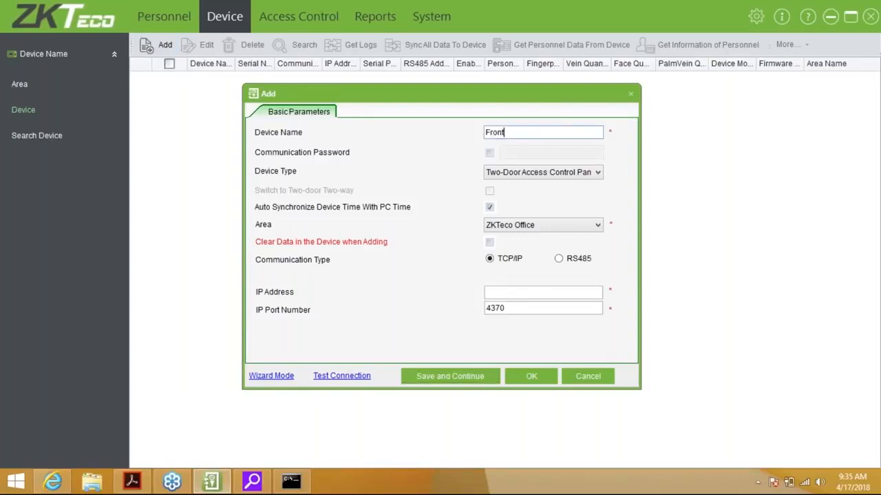
{"action": "type", "text": "door"}
{"action": "key", "text": "Tab"}
{"action": "key", "text": "Tab"}
{"action": "key", "text": "Tab"}
{"action": "key", "text": "Tab"}
{"action": "key", "text": "Tab"}
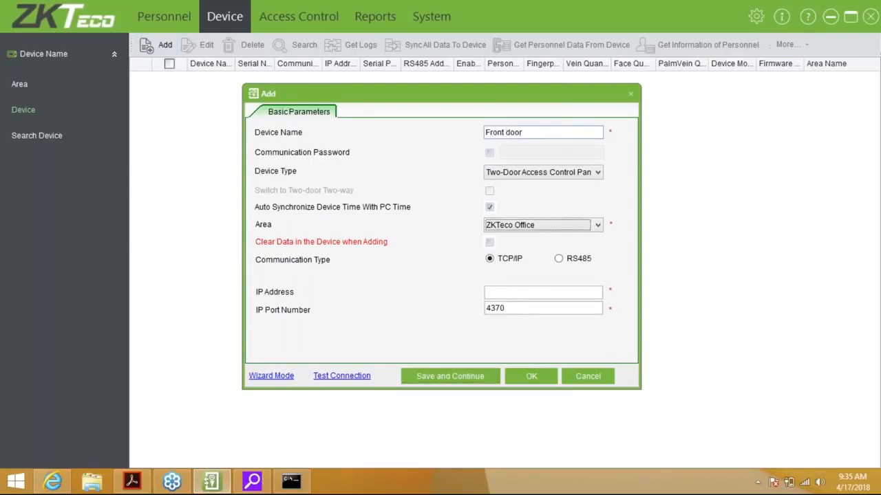
{"action": "key", "text": "space"}
{"action": "key", "text": "Tab"}
{"action": "key", "text": "Tab"}
{"action": "type", "text": "10"}
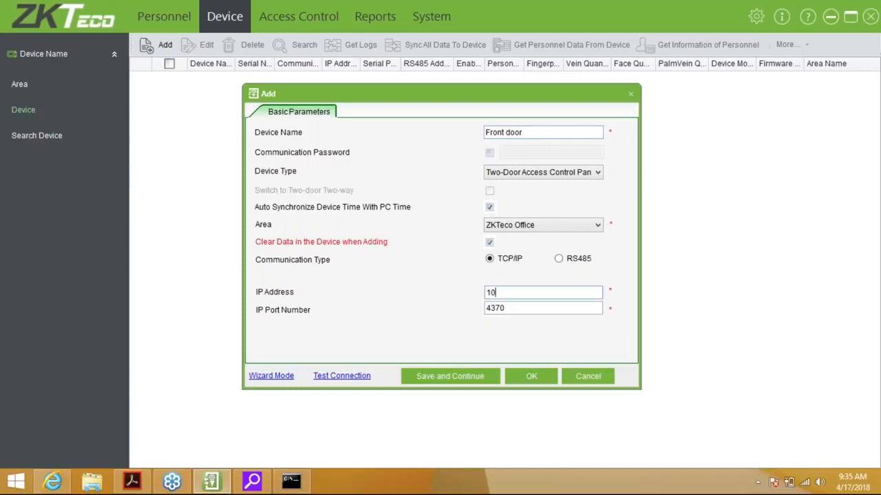
{"action": "type", "text": ".0.0.128"}
{"action": "left_click", "coordinate": [363, 376]}
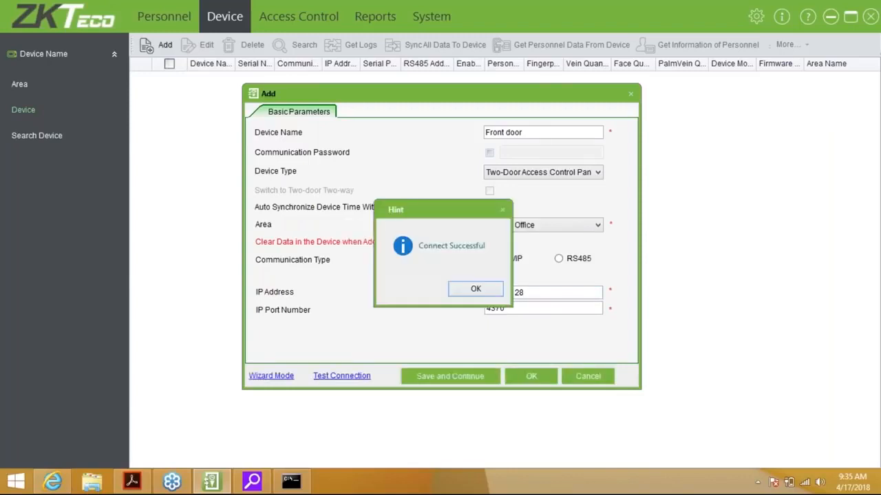
{"action": "key", "text": "Return"}
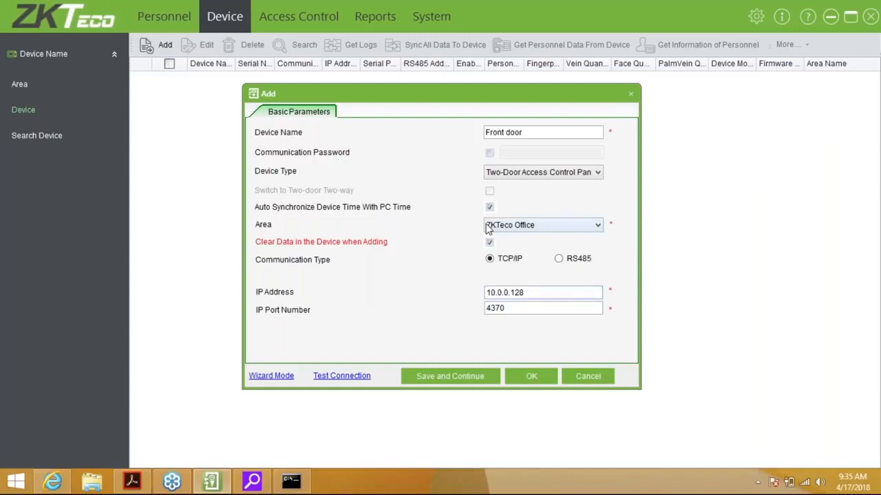
Save the Front door device and let the sync progress window finish.
{"action": "left_click", "coordinate": [532, 377]}
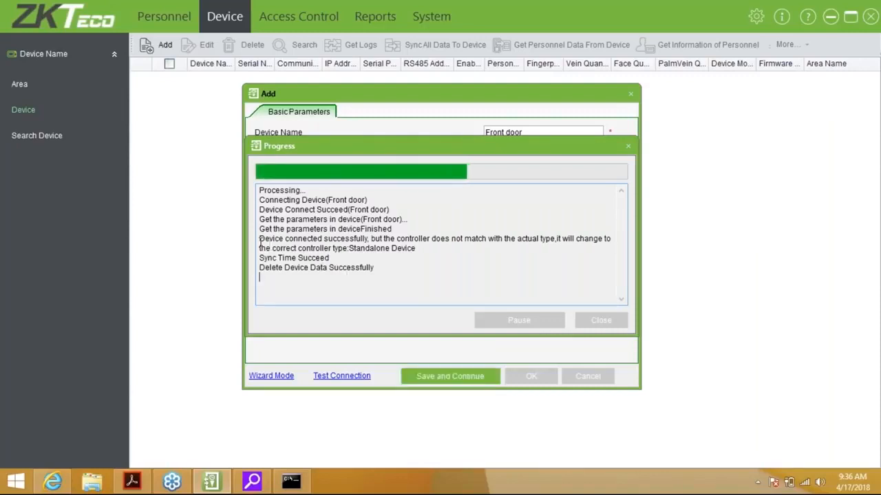
{"action": "left_click_drag", "start_coordinate": [260, 238], "coordinate": [423, 248]}
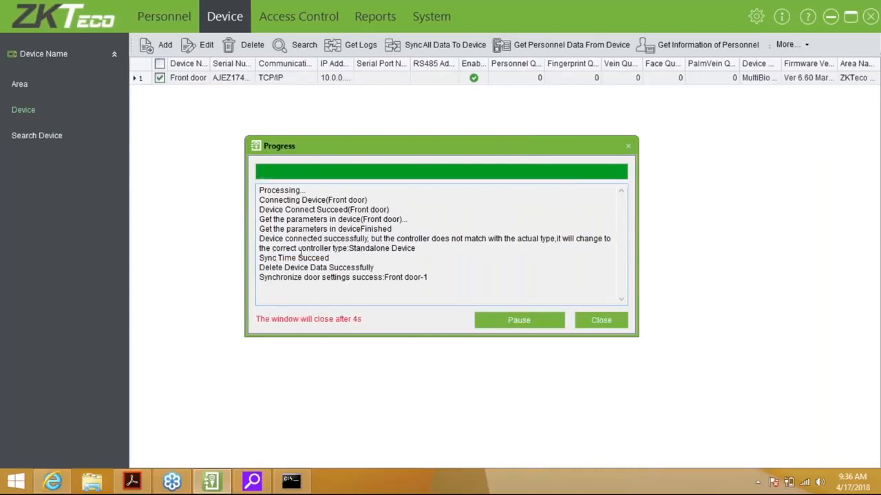
{"action": "left_click", "coordinate": [435, 255]}
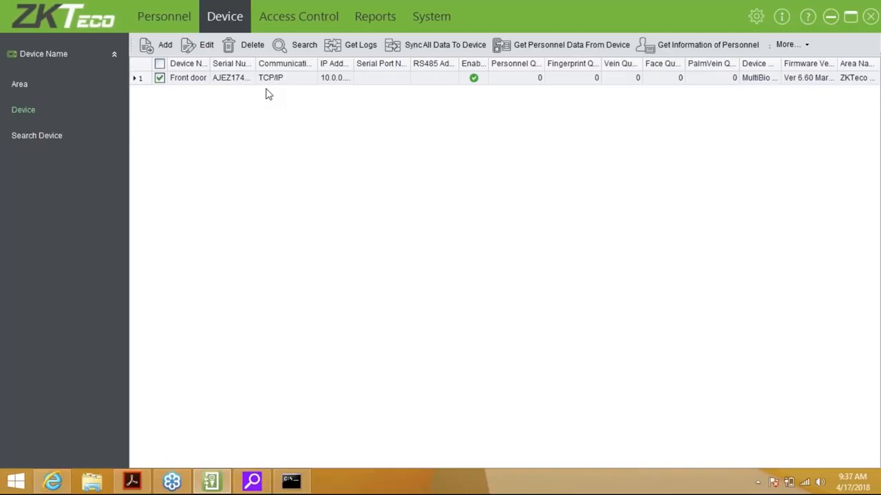
Widen the Serial Number and IP Address columns, cancelling the Edit dialog and unticking the Front door row.
{"action": "left_click_drag", "start_coordinate": [256, 63], "coordinate": [284, 63]}
{"action": "double_click", "coordinate": [302, 64]}
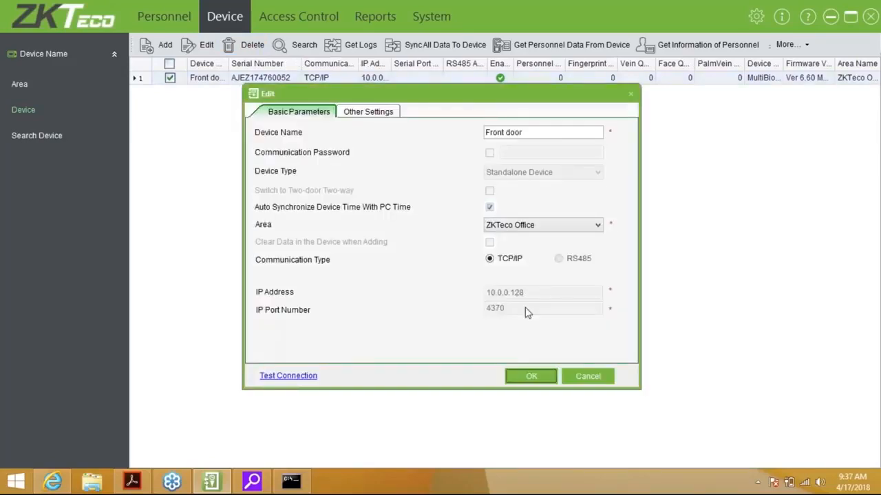
{"action": "left_click", "coordinate": [578, 375]}
{"action": "left_click", "coordinate": [171, 78]}
{"action": "left_click_drag", "start_coordinate": [352, 63], "coordinate": [385, 64]}
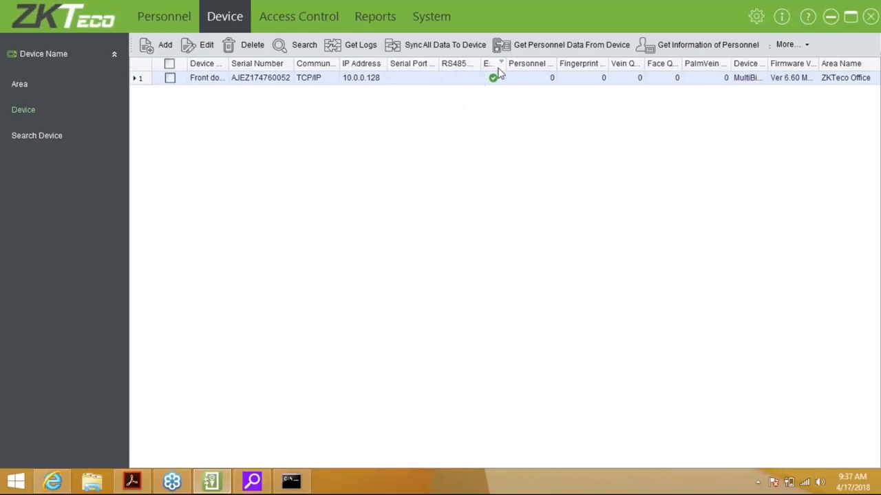
Drag the 'Ena...' column edge wider until the heading reads Enabled.
{"action": "left_click_drag", "start_coordinate": [507, 63], "coordinate": [517, 64]}
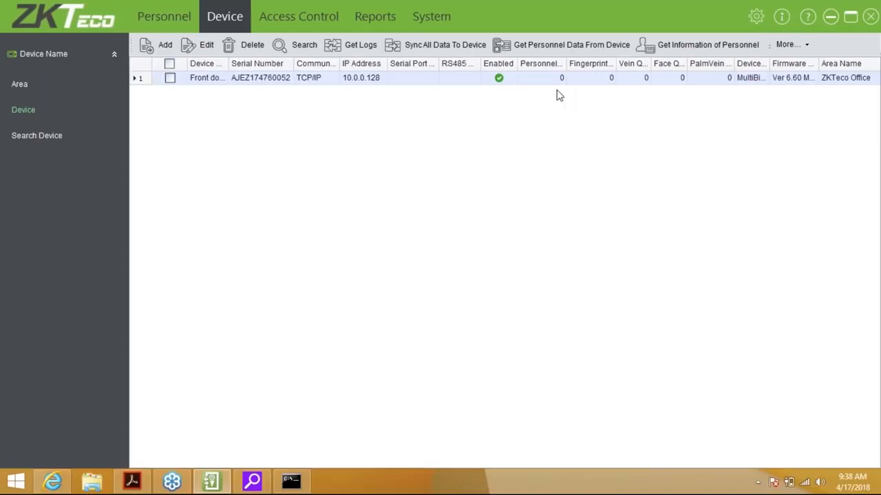
Close the More... menu without choosing an action and go to the Personnel tab.
{"action": "left_click", "coordinate": [802, 48]}
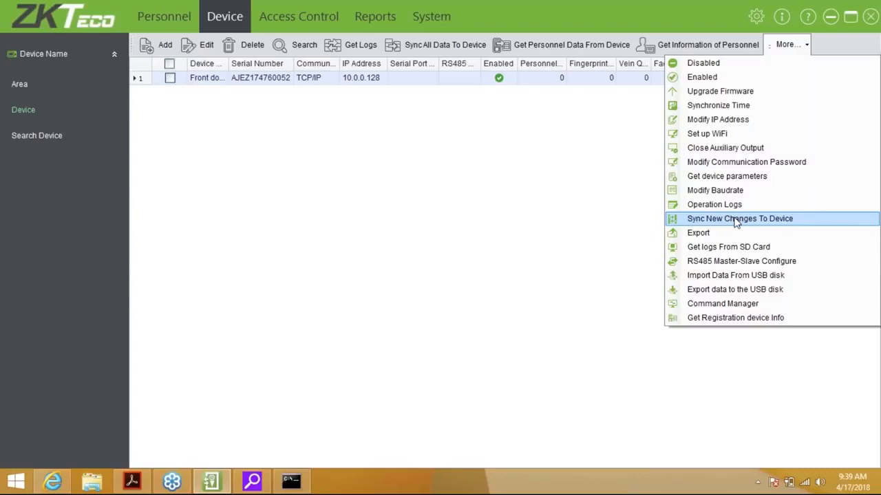
{"action": "left_click", "coordinate": [642, 227]}
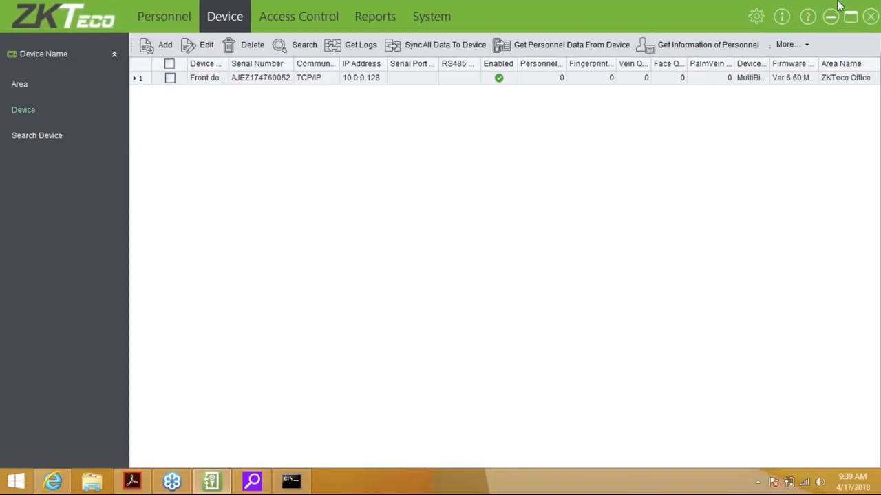
{"action": "left_click", "coordinate": [197, 16]}
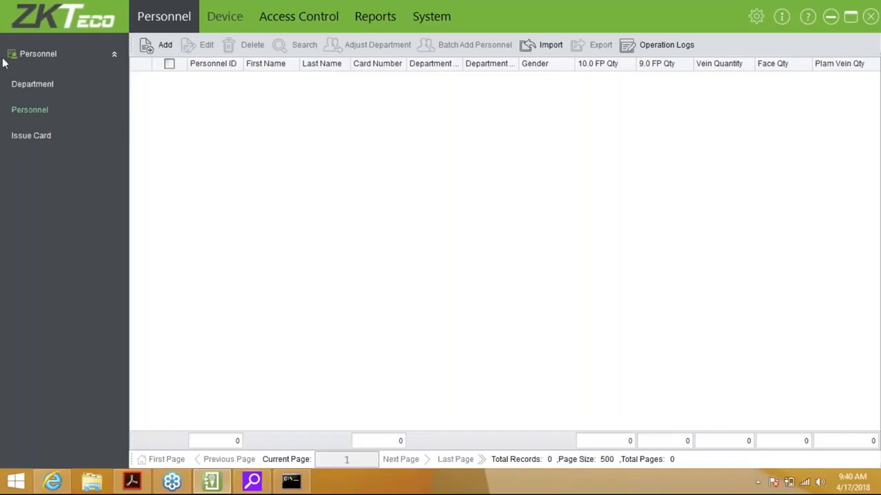
Open the Department list, showing only department 1, Company Name.
{"action": "left_click", "coordinate": [30, 86]}
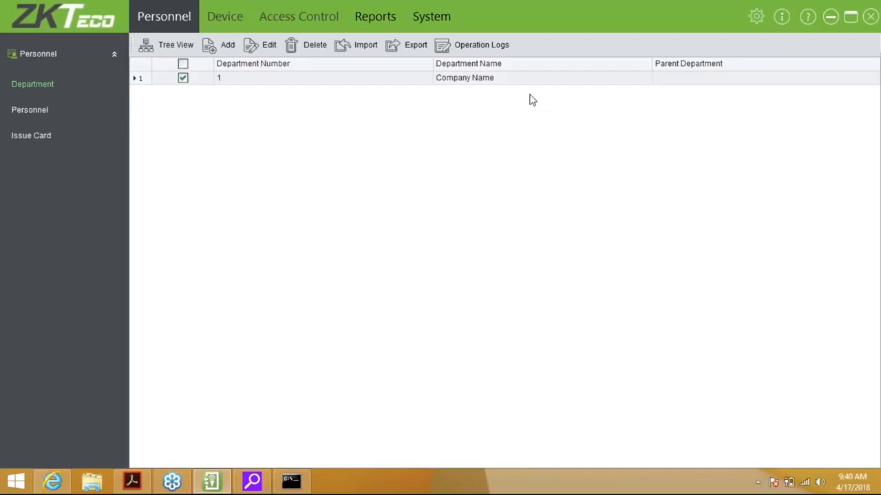
Rename department 1 to 'ZKTeco Management', save it, and start a new department entry.
{"action": "left_click", "coordinate": [264, 48]}
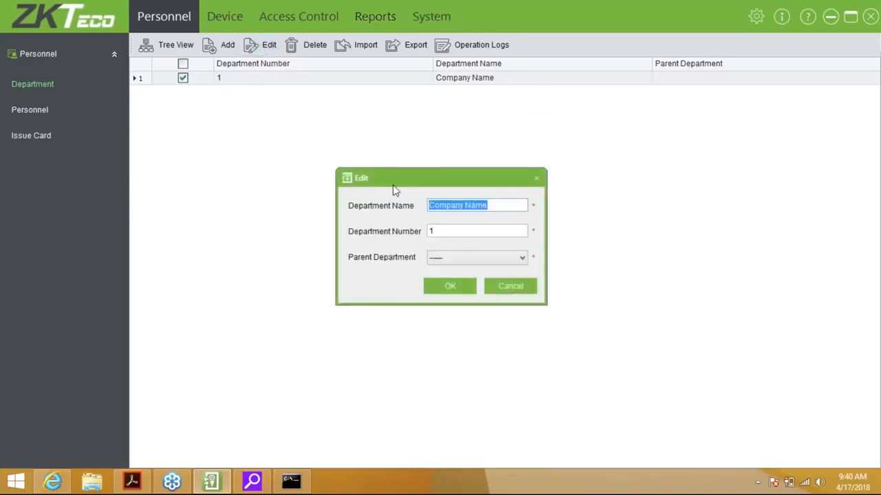
{"action": "key", "text": "BackSpace"}
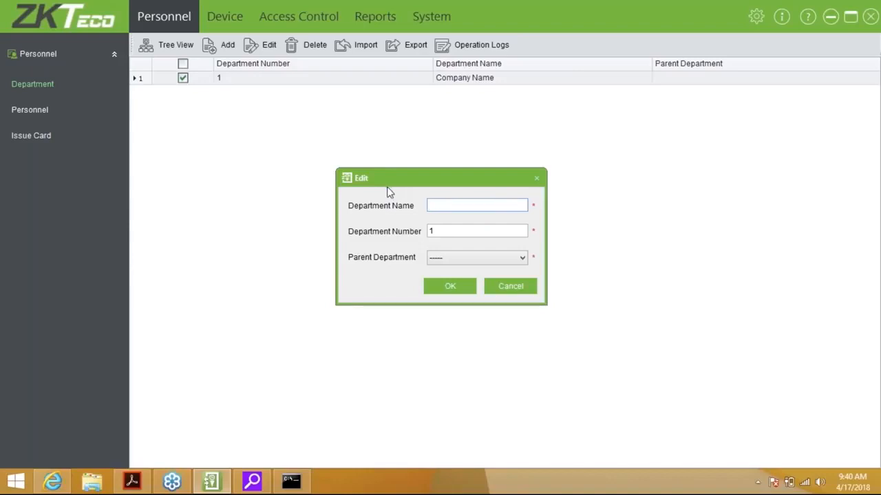
{"action": "type", "text": "ZKTeci"}
{"action": "key", "text": "BackSpace"}
{"action": "type", "text": "o"}
{"action": "type", "text": "anageme"}
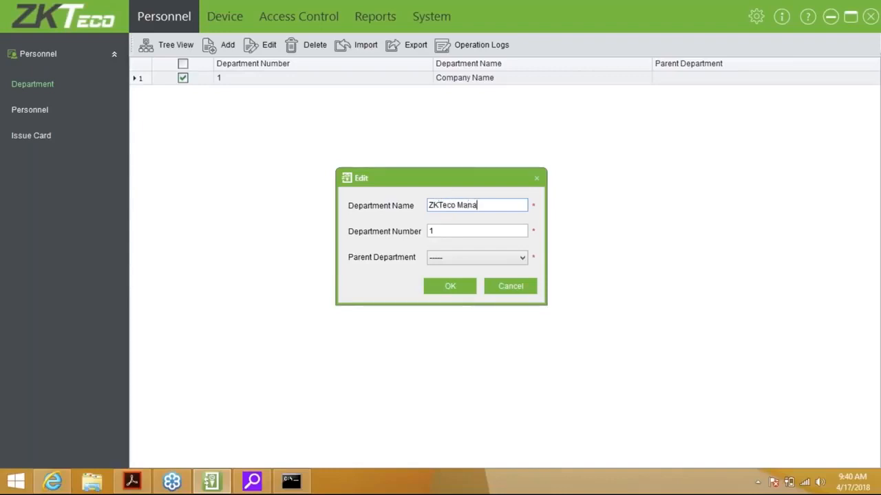
{"action": "key", "text": "BackSpace"}
{"action": "key", "text": "BackSpace"}
{"action": "type", "text": "ment"}
{"action": "key", "text": "Tab"}
{"action": "key", "text": "Tab"}
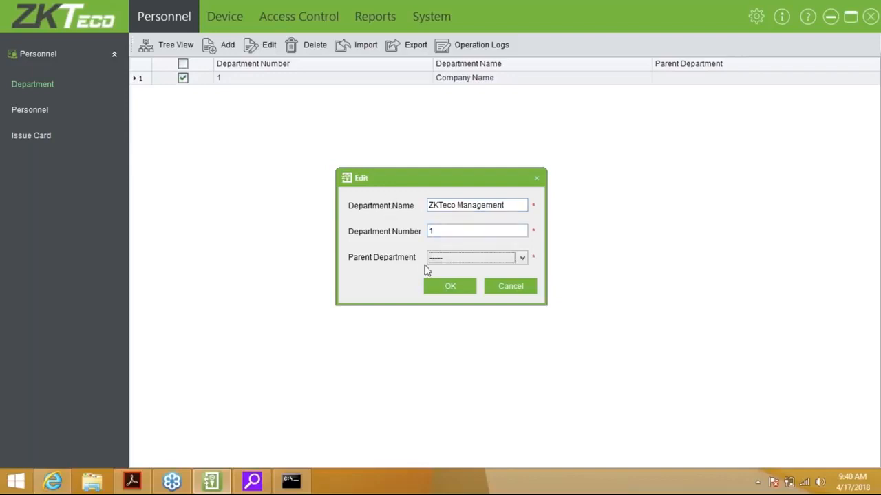
{"action": "left_click", "coordinate": [438, 286]}
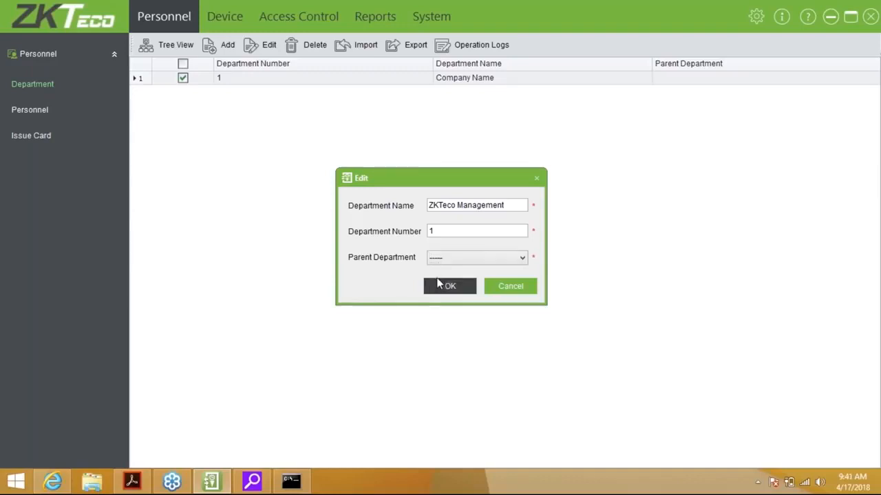
{"action": "left_click", "coordinate": [228, 44]}
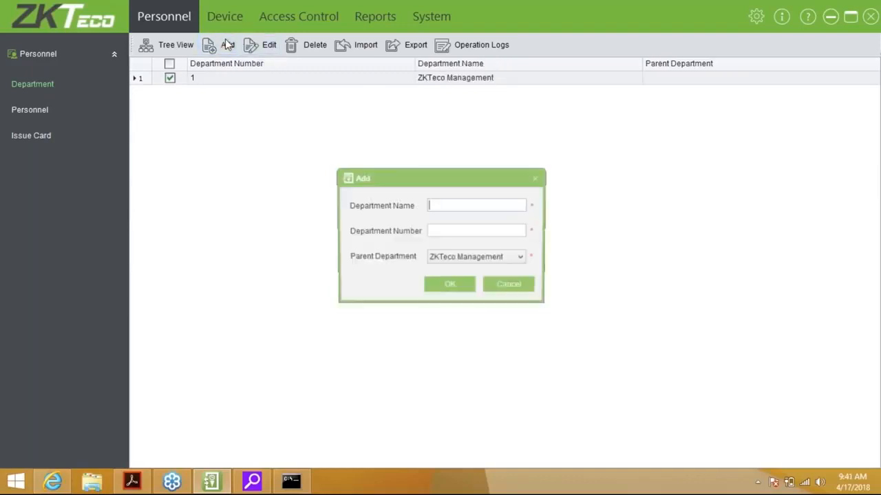
Add the Sales department with number 2.
{"action": "type", "text": "Sales"}
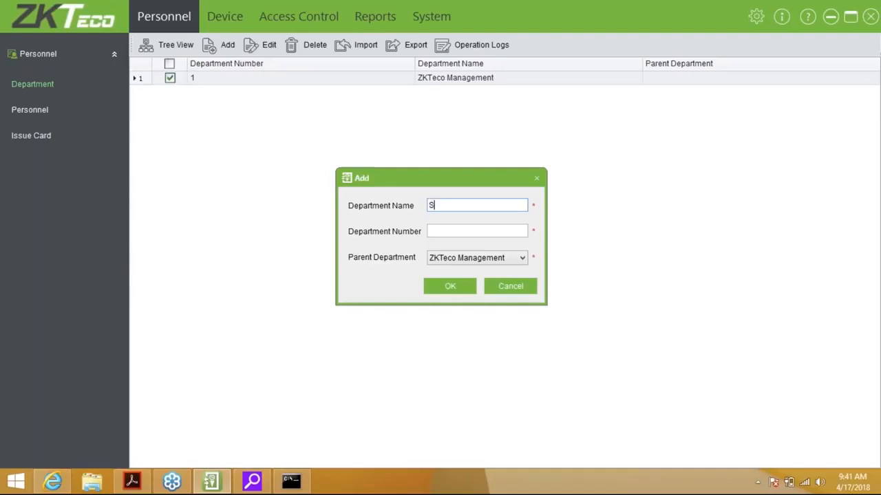
{"action": "key", "text": "Tab"}
{"action": "type", "text": "2"}
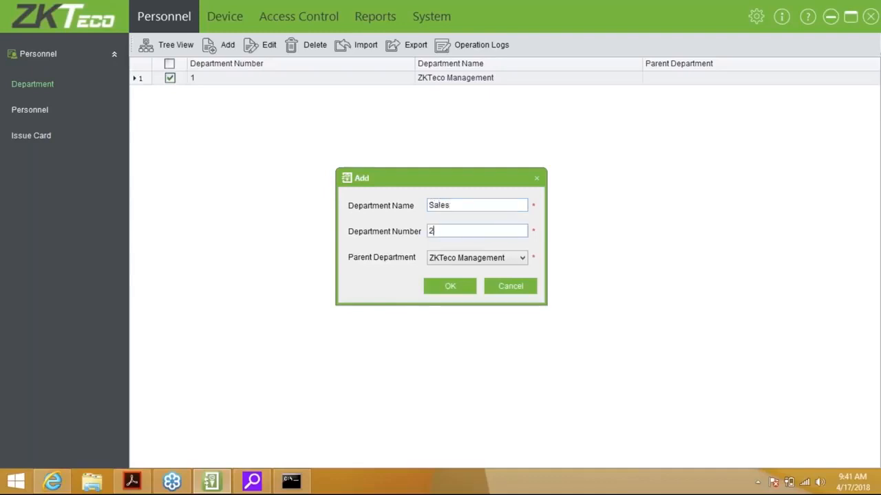
{"action": "left_click", "coordinate": [442, 286]}
Add the Training department with number 3.
{"action": "left_click", "coordinate": [234, 47]}
{"action": "type", "text": "IT"}
{"action": "key", "text": "BackSpace"}
{"action": "key", "text": "BackSpace"}
{"action": "type", "text": "Trainig"}
{"action": "key", "text": "BackSpace"}
{"action": "key", "text": "BackSpace"}
{"action": "type", "text": "ing"}
{"action": "key", "text": "Tab"}
{"action": "type", "text": "3"}
{"action": "left_click", "coordinate": [449, 288]}
Add the Technical department with number 4.
{"action": "left_click", "coordinate": [227, 53]}
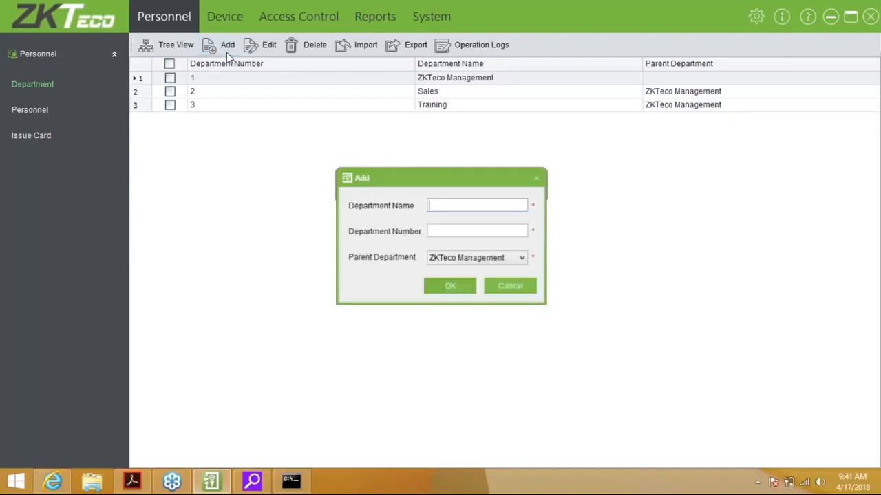
{"action": "type", "text": "4"}
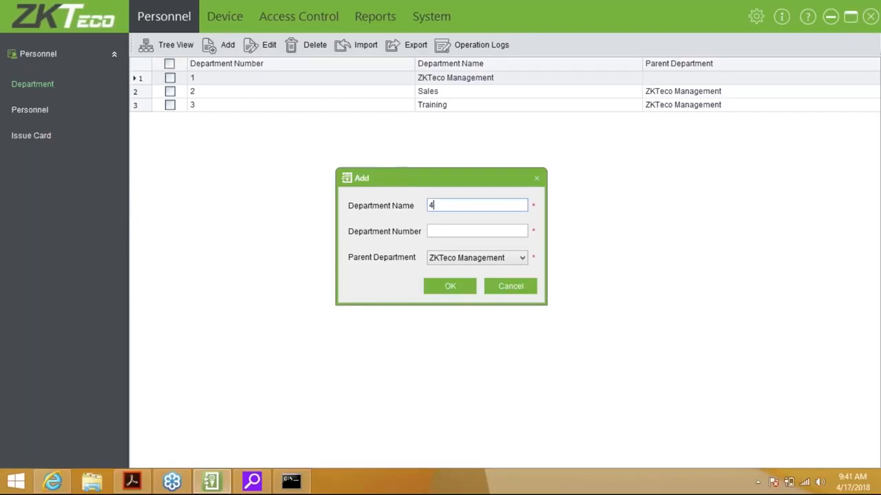
{"action": "key", "text": "BackSpace"}
{"action": "type", "text": "Technical"}
{"action": "key", "text": "Tab"}
{"action": "type", "text": "4"}
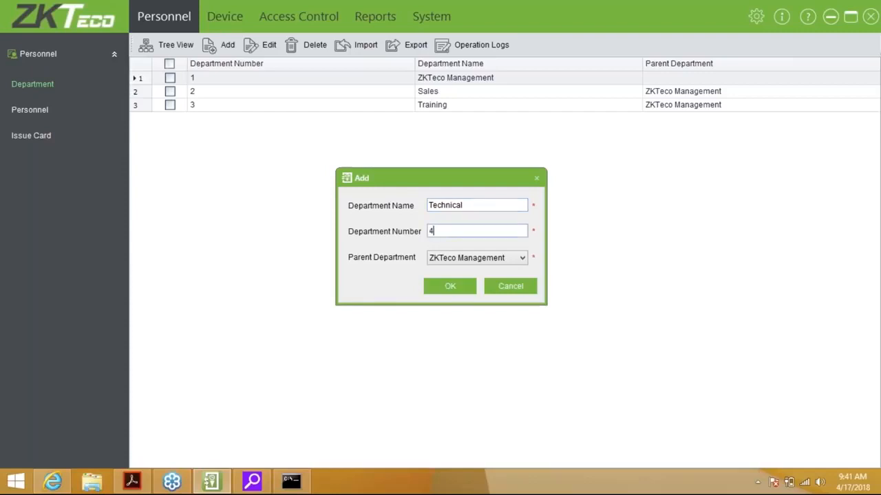
{"action": "left_click", "coordinate": [466, 289]}
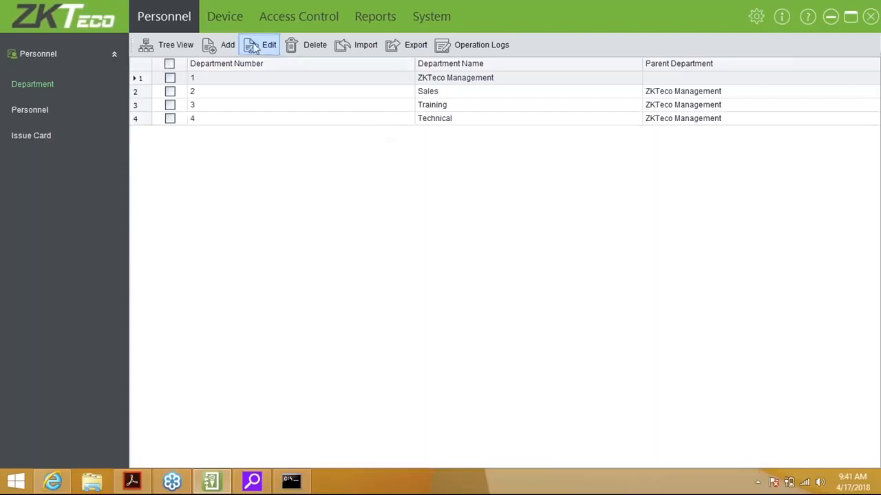
Start a new department with Technical as its parent and type 'Repairs'.
{"action": "left_click", "coordinate": [227, 45]}
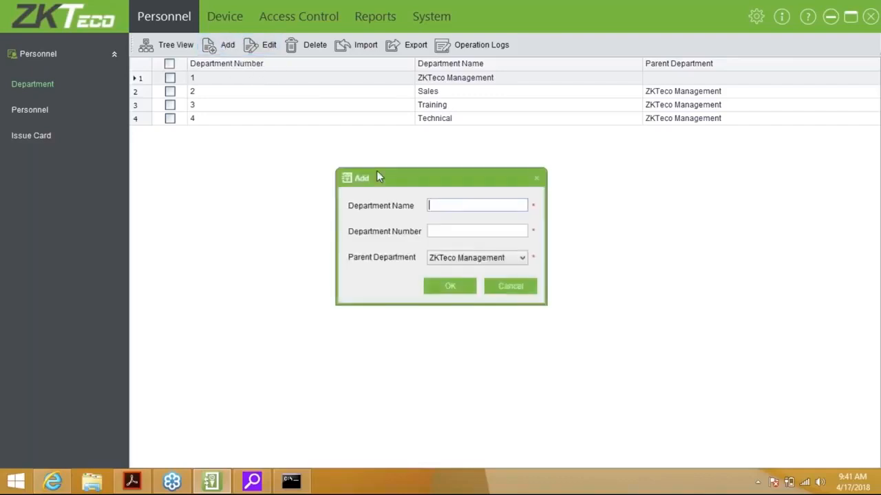
{"action": "left_click", "coordinate": [448, 257]}
{"action": "left_click", "coordinate": [454, 301]}
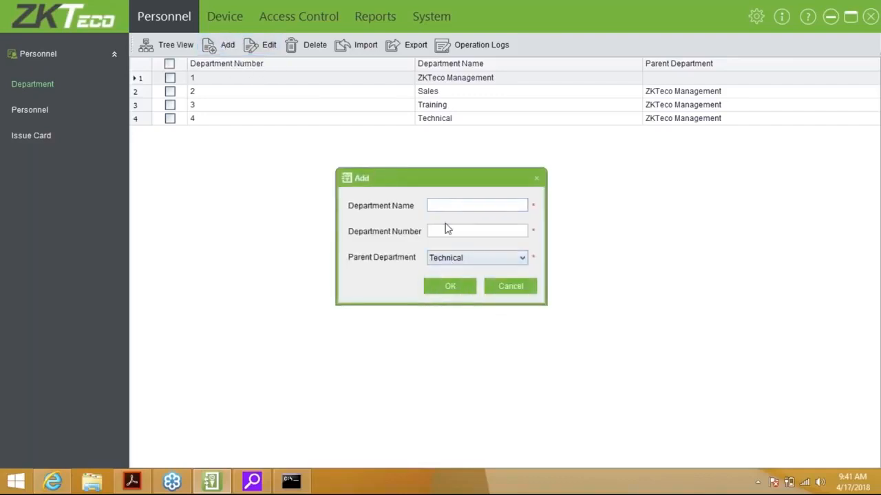
{"action": "left_click", "coordinate": [461, 232]}
{"action": "type", "text": "Reapirs"}
{"action": "key", "text": "Tab"}
{"action": "left_click", "coordinate": [459, 231]}
{"action": "key", "text": "BackSpace"}
{"action": "key", "text": "BackSpace"}
{"action": "key", "text": "BackSpace"}
{"action": "key", "text": "BackSpace"}
{"action": "key", "text": "BackSpace"}
{"action": "type", "text": "pairs"}
{"action": "key", "text": "Tab"}
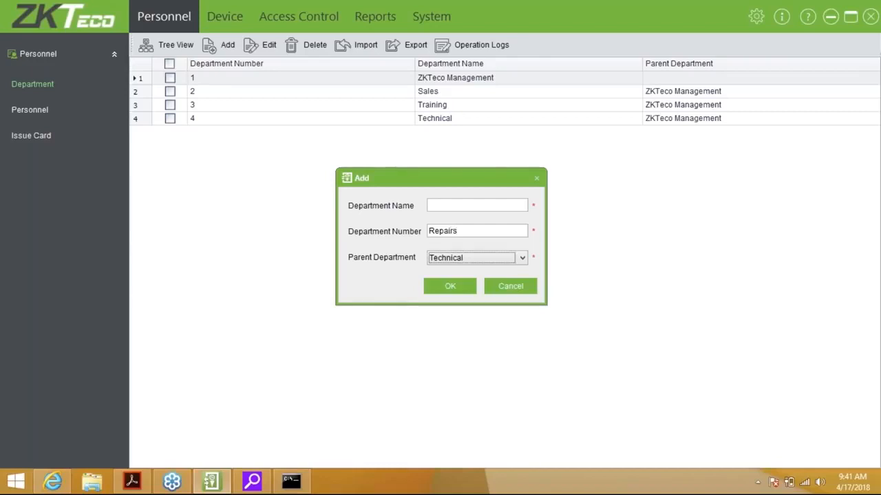
Save department 5 named Repairs under Technical, then show the department hierarchy tree.
{"action": "left_click", "coordinate": [475, 201]}
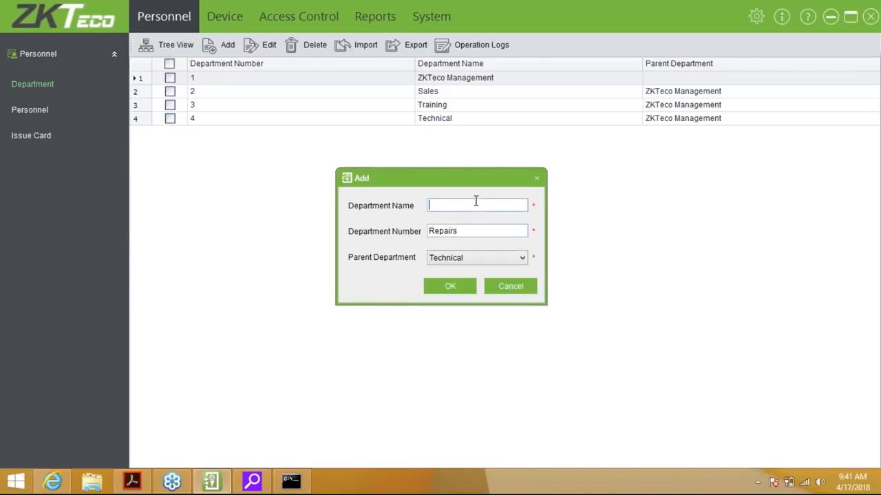
{"action": "type", "text": "5"}
{"action": "key", "text": "BackSpace"}
{"action": "type", "text": "Reapir"}
{"action": "key", "text": "BackSpace"}
{"action": "key", "text": "BackSpace"}
{"action": "key", "text": "BackSpace"}
{"action": "key", "text": "BackSpace"}
{"action": "type", "text": "pai"}
{"action": "key", "text": "BackSpace"}
{"action": "type", "text": "irs"}
{"action": "left_click", "coordinate": [458, 231]}
{"action": "key", "text": "BackSpace"}
{"action": "key", "text": "BackSpace"}
{"action": "key", "text": "BackSpace"}
{"action": "key", "text": "BackSpace"}
{"action": "key", "text": "BackSpace"}
{"action": "key", "text": "BackSpace"}
{"action": "key", "text": "BackSpace"}
{"action": "type", "text": "5"}
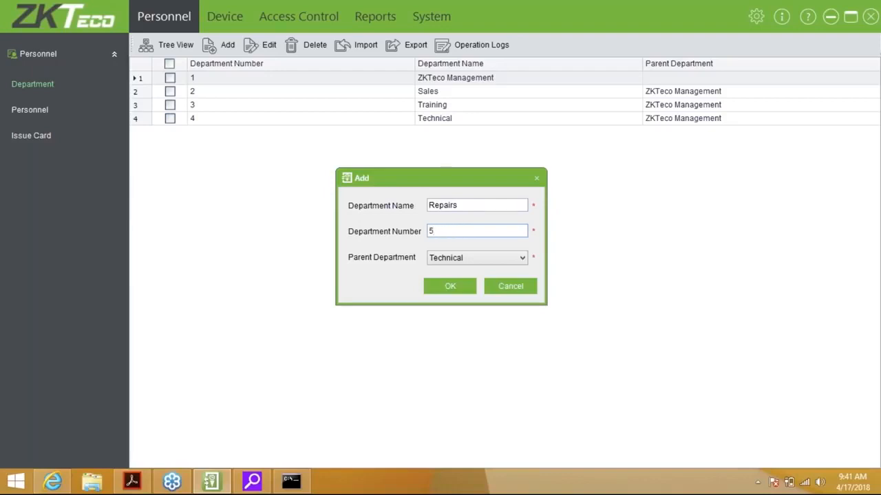
{"action": "left_click", "coordinate": [466, 286]}
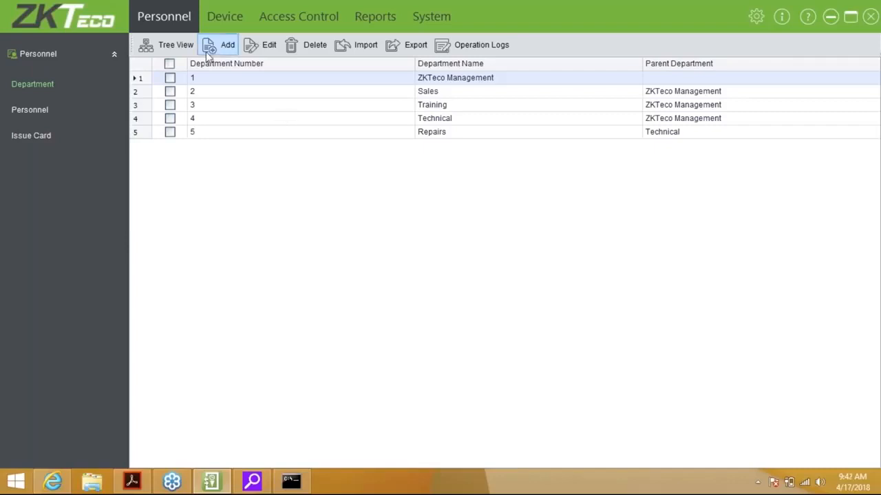
{"action": "left_click", "coordinate": [167, 45]}
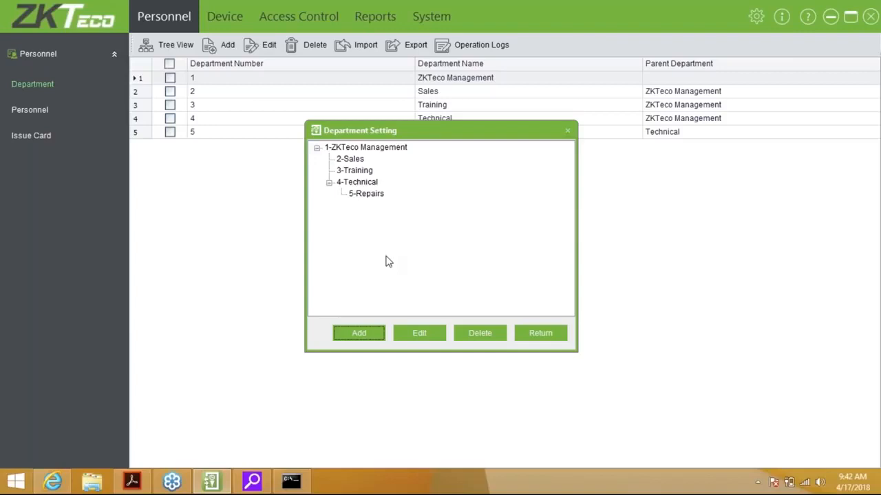
Close the Department Setting tree and go to the empty Personnel list.
{"action": "left_click", "coordinate": [540, 334]}
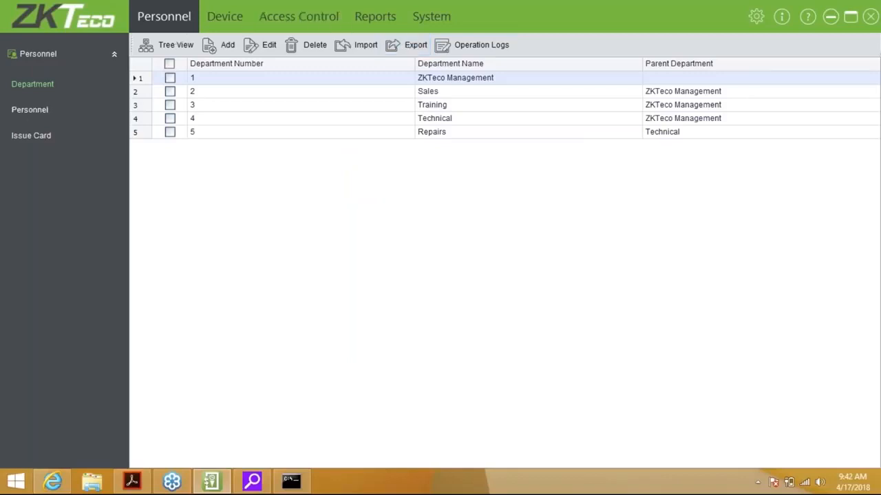
{"action": "left_click", "coordinate": [30, 110]}
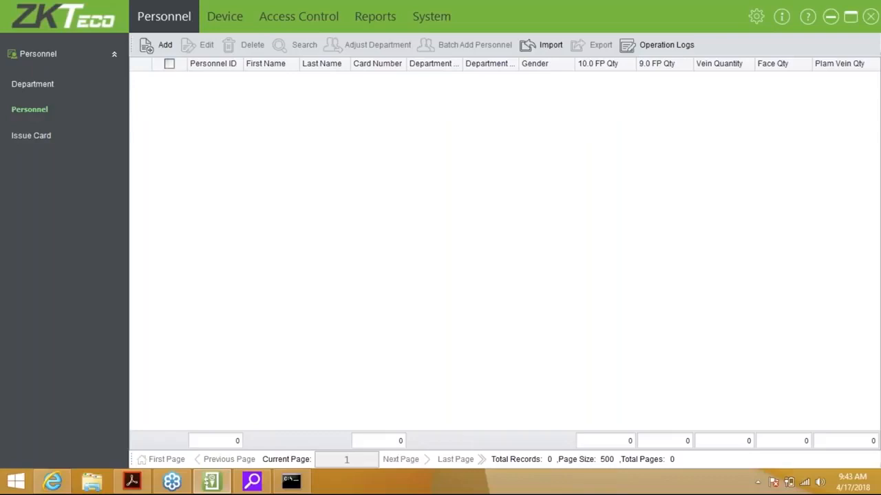
Open the Add personnel form from the Personnel toolbar.
{"action": "left_click", "coordinate": [153, 55]}
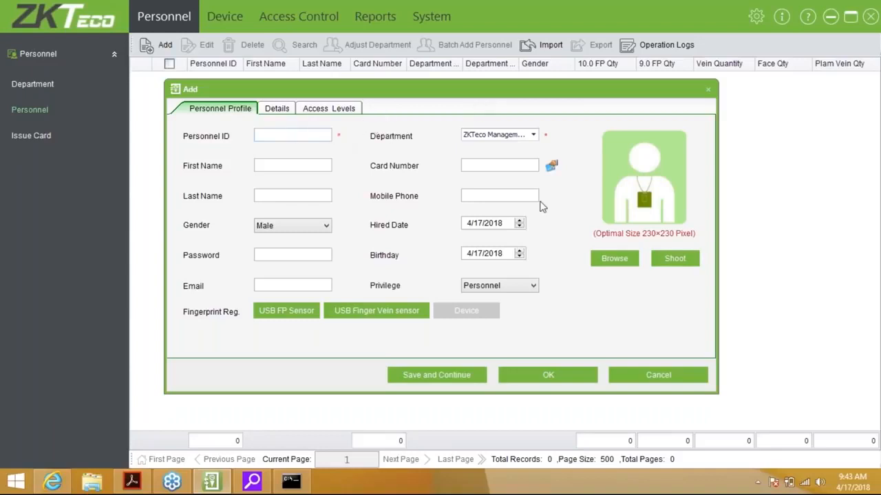
Enter personnel ID 1, choose the Training department, and type the person's first and last name.
{"action": "left_click", "coordinate": [296, 135]}
{"action": "type", "text": "1"}
{"action": "key", "text": "Tab"}
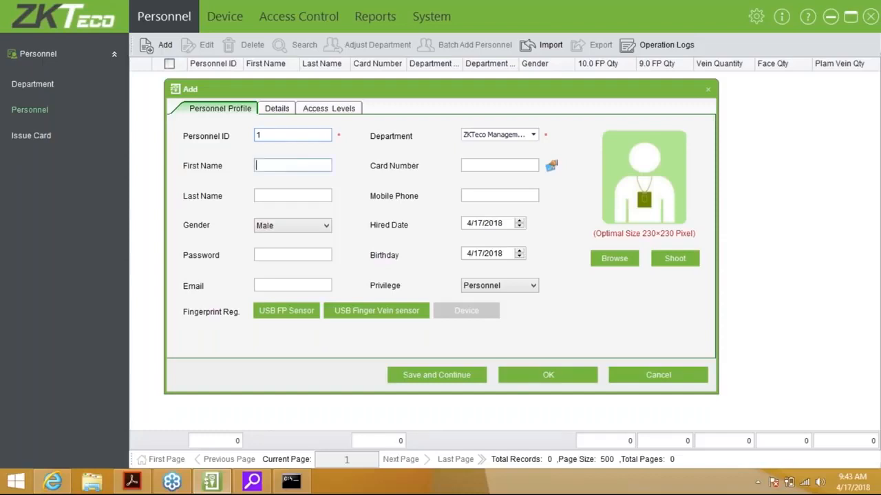
{"action": "left_click", "coordinate": [308, 136]}
{"action": "left_click", "coordinate": [533, 135]}
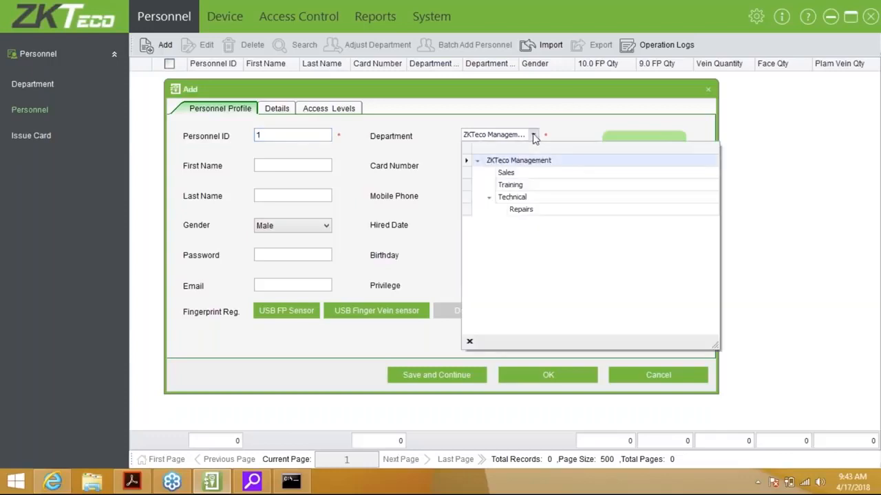
{"action": "left_click", "coordinate": [526, 185]}
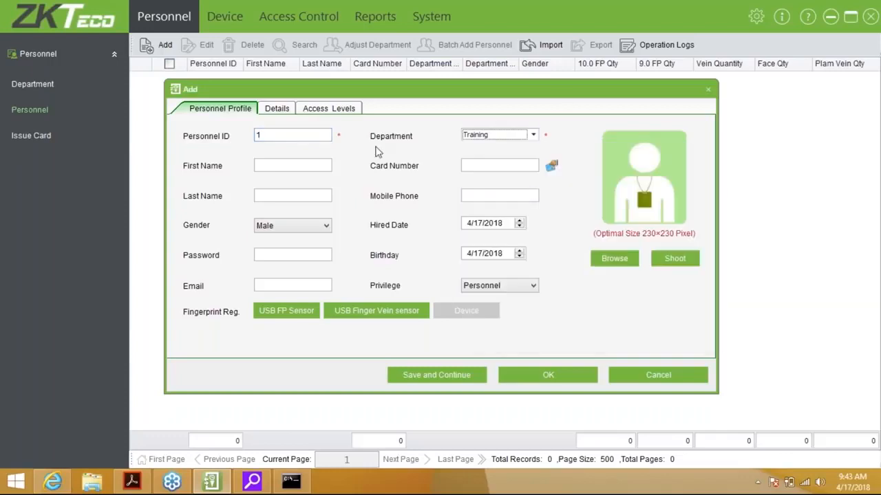
{"action": "left_click", "coordinate": [303, 167]}
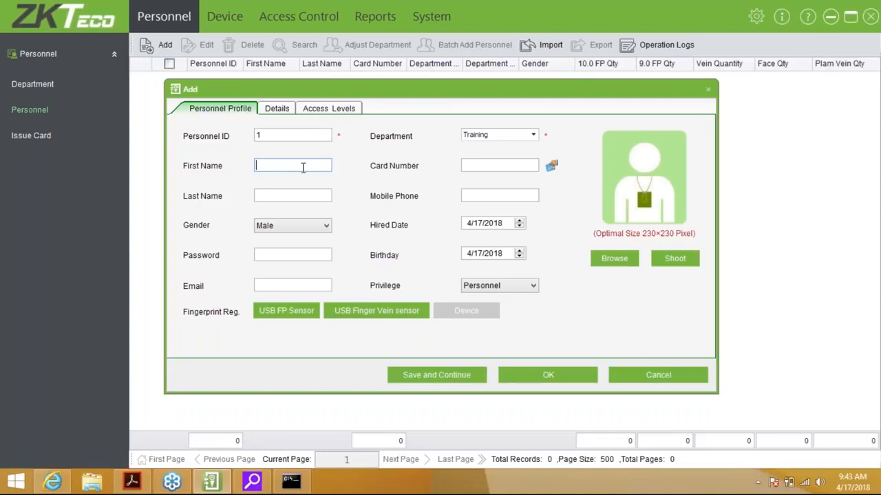
{"action": "key", "text": "Tab"}
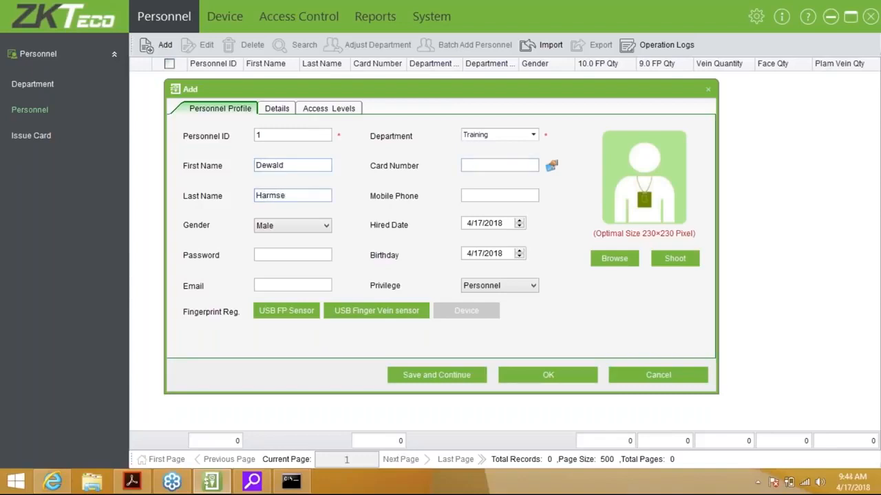
{"action": "left_click", "coordinate": [514, 166]}
{"action": "left_click", "coordinate": [551, 167]}
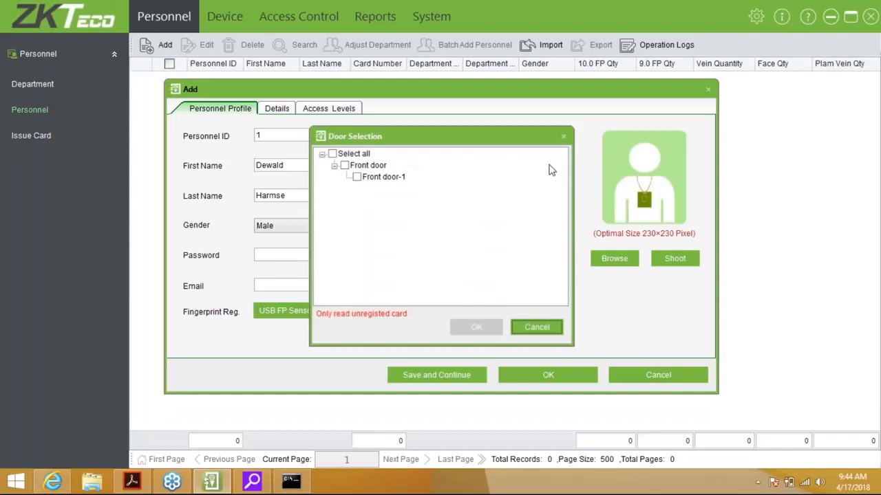
{"action": "left_click", "coordinate": [357, 178]}
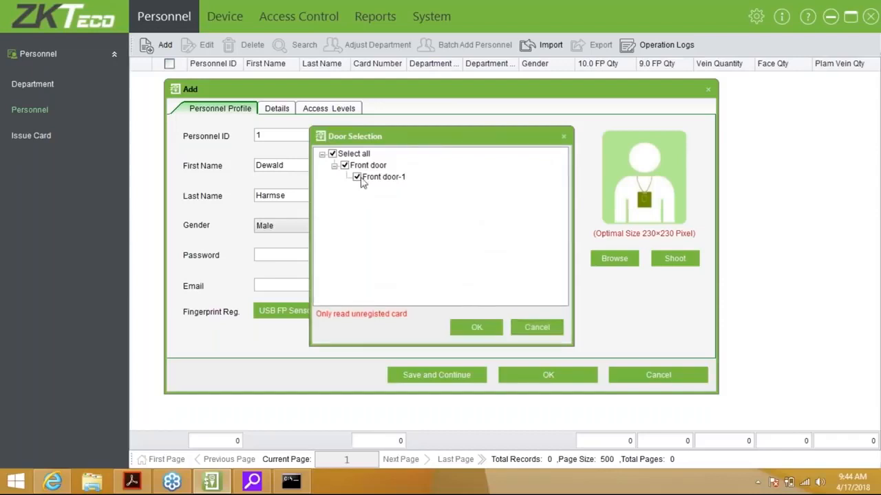
{"action": "left_click", "coordinate": [476, 327]}
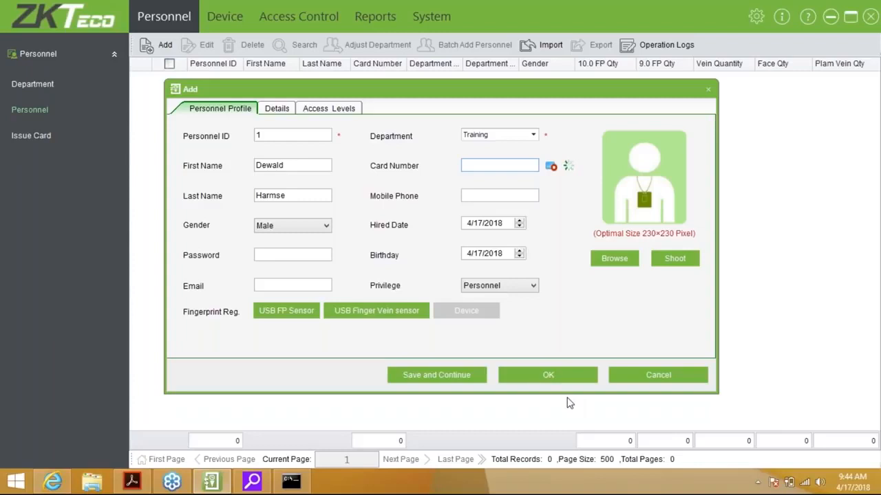
{"action": "left_click", "coordinate": [551, 168]}
{"action": "left_click", "coordinate": [467, 224]}
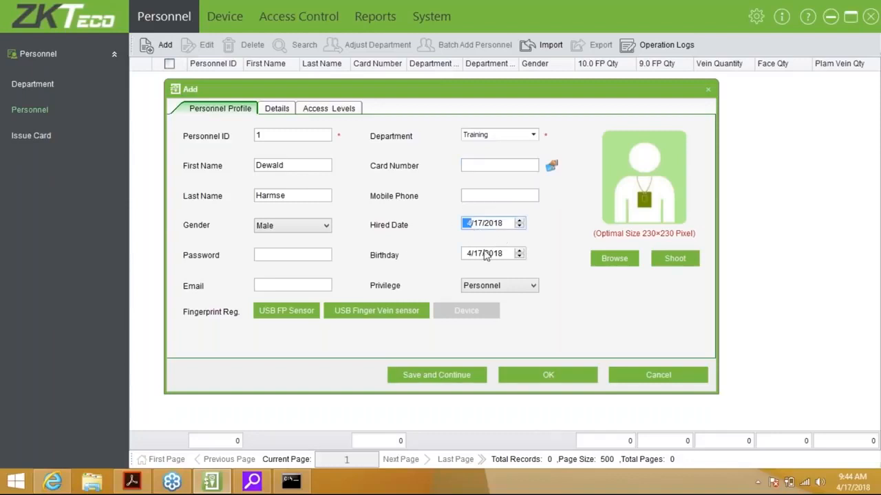
{"action": "left_click", "coordinate": [471, 254]}
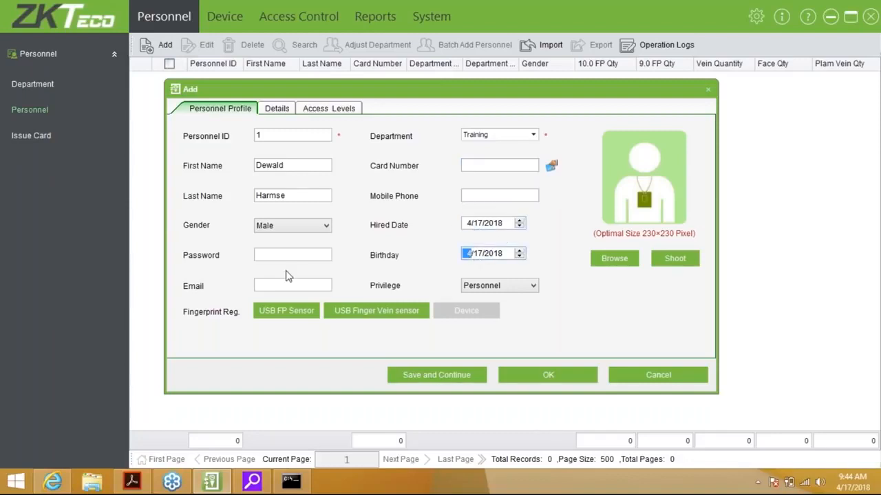
{"action": "left_click", "coordinate": [280, 252]}
{"action": "type", "text": "******"}
{"action": "key", "text": "BackSpace"}
{"action": "key", "text": "BackSpace"}
{"action": "key", "text": "BackSpace"}
{"action": "key", "text": "BackSpace"}
{"action": "key", "text": "BackSpace"}
{"action": "key", "text": "BackSpace"}
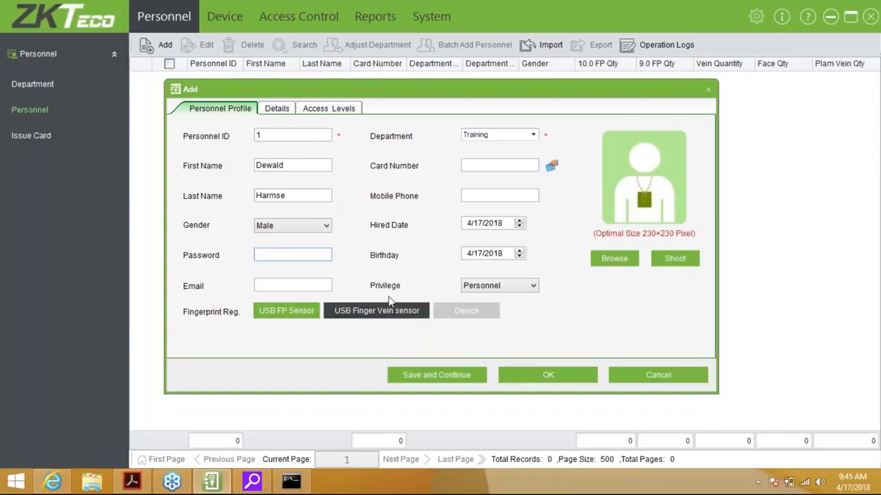
{"action": "left_click", "coordinate": [295, 285]}
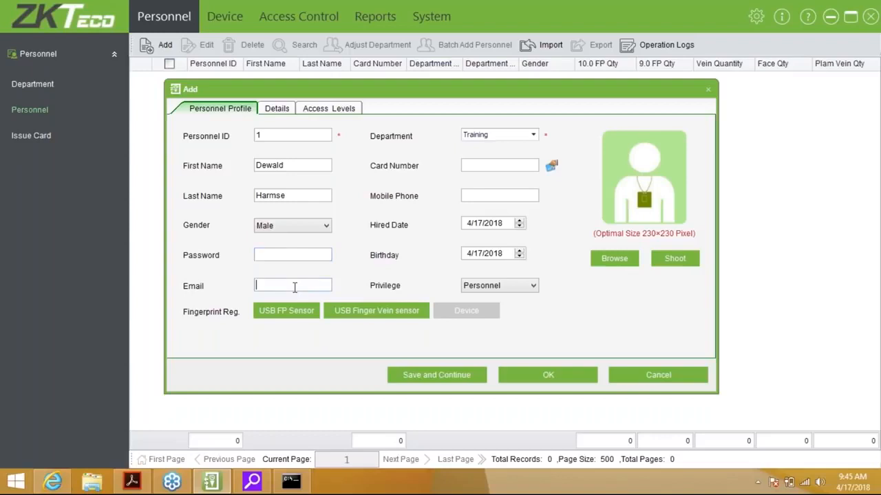
{"action": "left_click", "coordinate": [520, 289]}
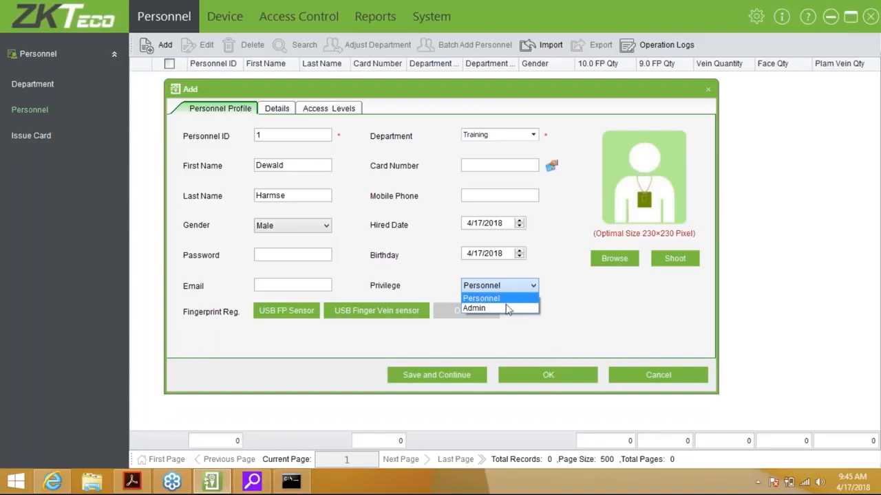
{"action": "left_click", "coordinate": [505, 309]}
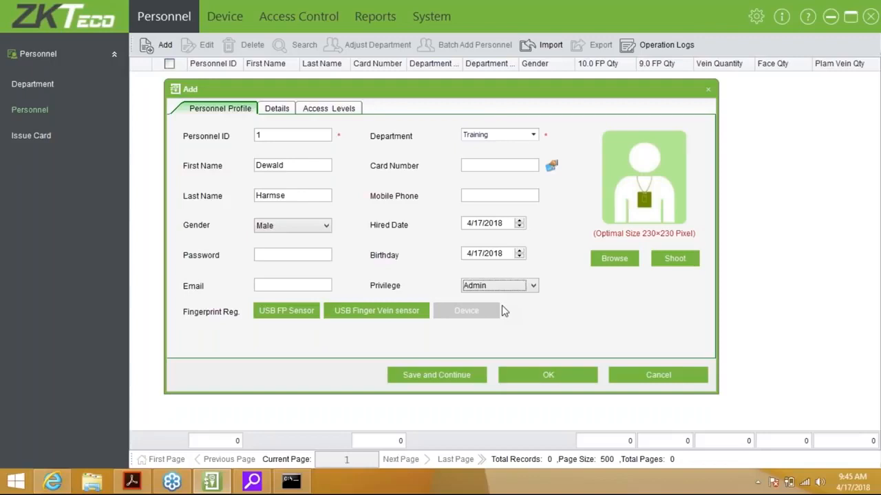
{"action": "left_click", "coordinate": [521, 286]}
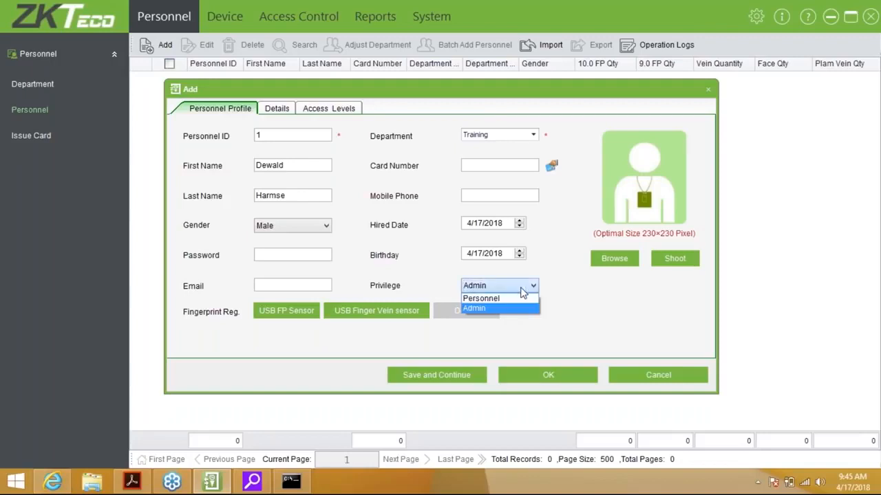
{"action": "left_click", "coordinate": [522, 299]}
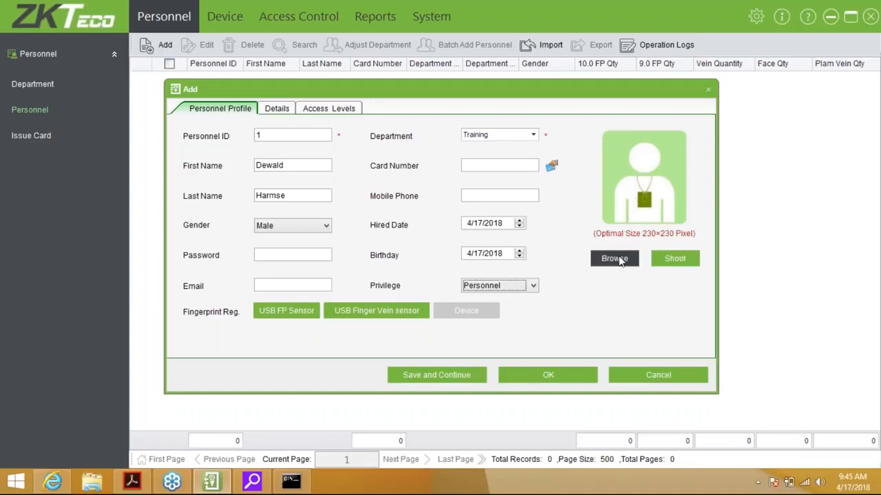
Open the Photograph webcam window with TOSHIBA Web Camera - HD selected.
{"action": "left_click", "coordinate": [668, 262]}
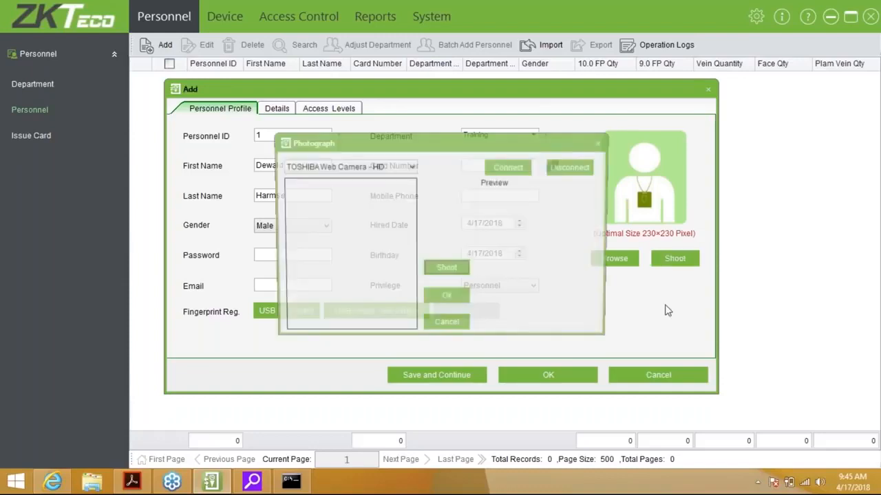
{"action": "left_click", "coordinate": [376, 167]}
{"action": "left_click", "coordinate": [370, 178]}
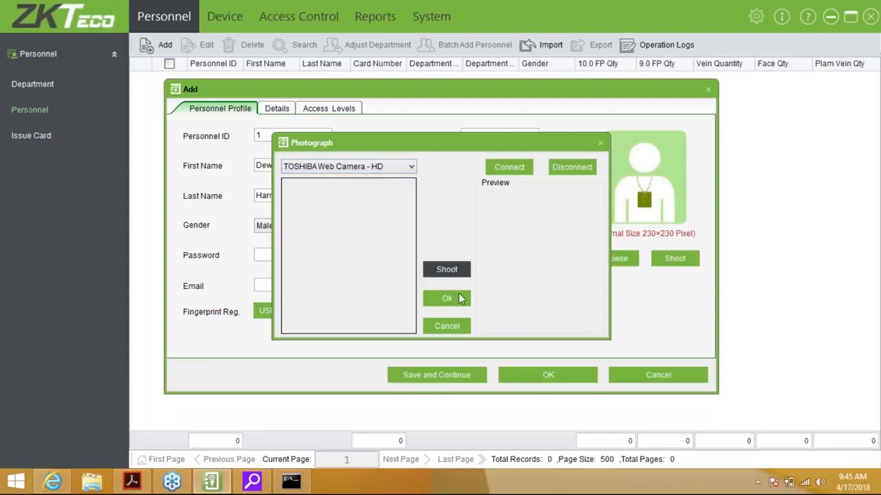
Cancel the webcam capture and the Pictures file search, keeping the placeholder photo.
{"action": "left_click", "coordinate": [446, 328]}
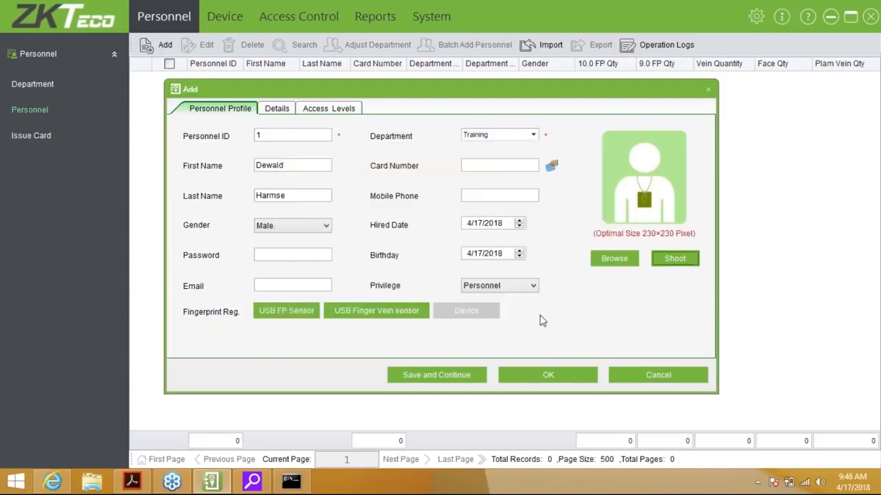
{"action": "left_click", "coordinate": [615, 259]}
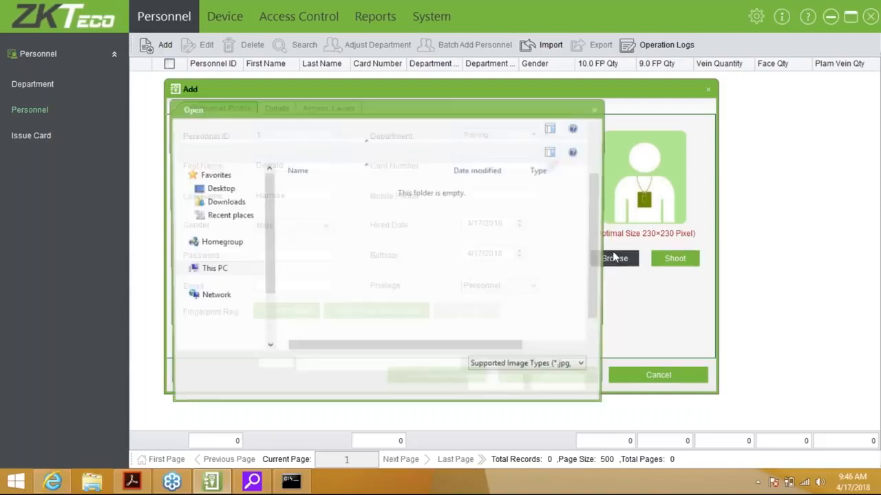
{"action": "left_click", "coordinate": [220, 341]}
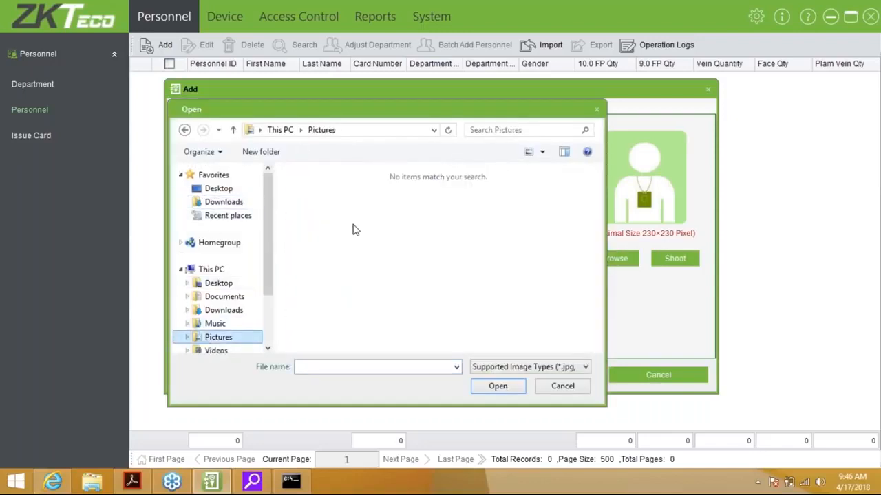
{"action": "left_click", "coordinate": [563, 386]}
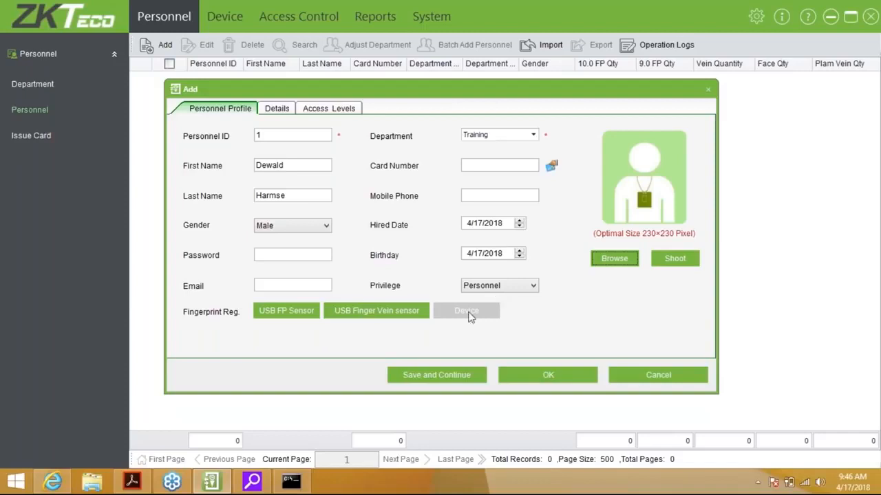
Enroll the right index finger, then the right middle finger as a duress fingerprint.
{"action": "left_click", "coordinate": [315, 310]}
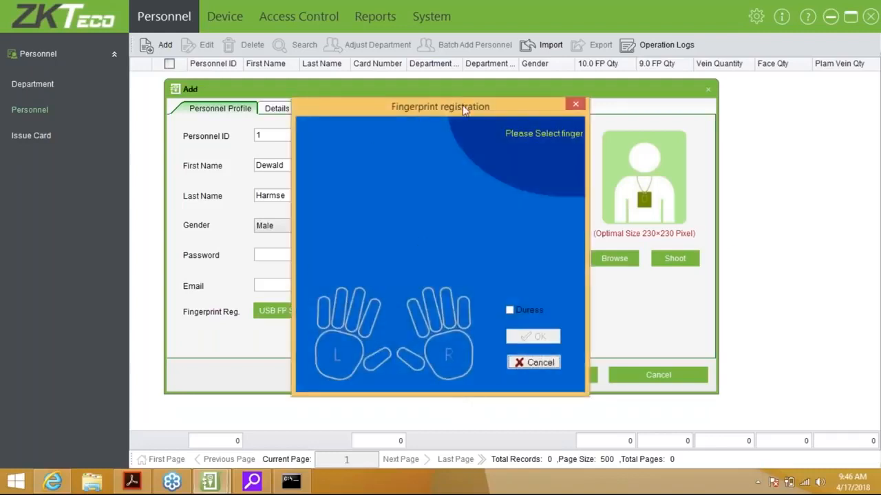
{"action": "left_click_drag", "start_coordinate": [462, 104], "coordinate": [510, 104]}
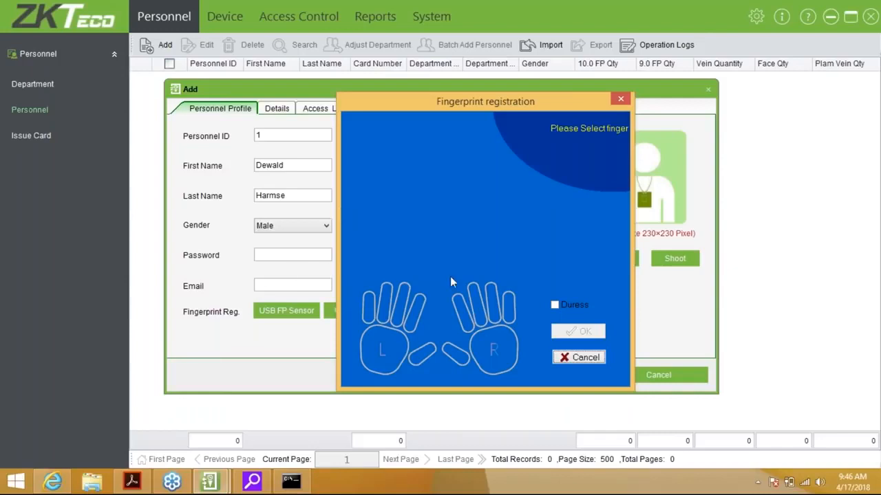
{"action": "left_click", "coordinate": [460, 306]}
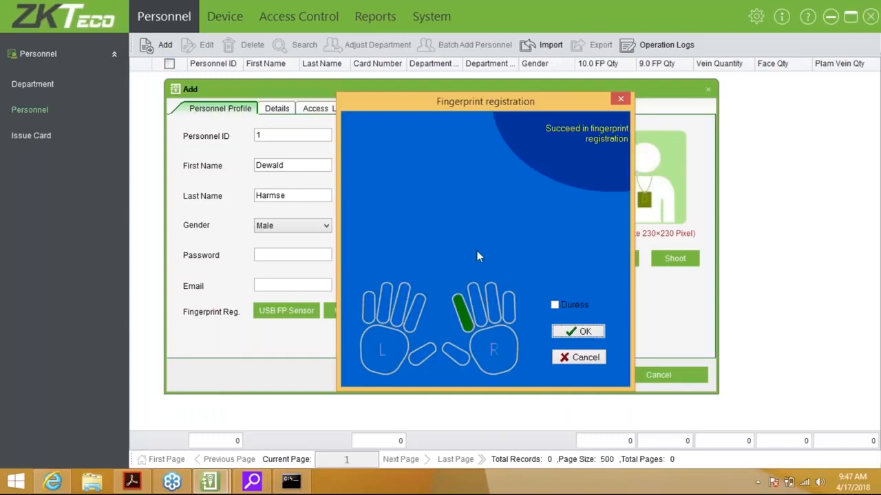
{"action": "left_click", "coordinate": [554, 305]}
{"action": "left_click", "coordinate": [476, 302]}
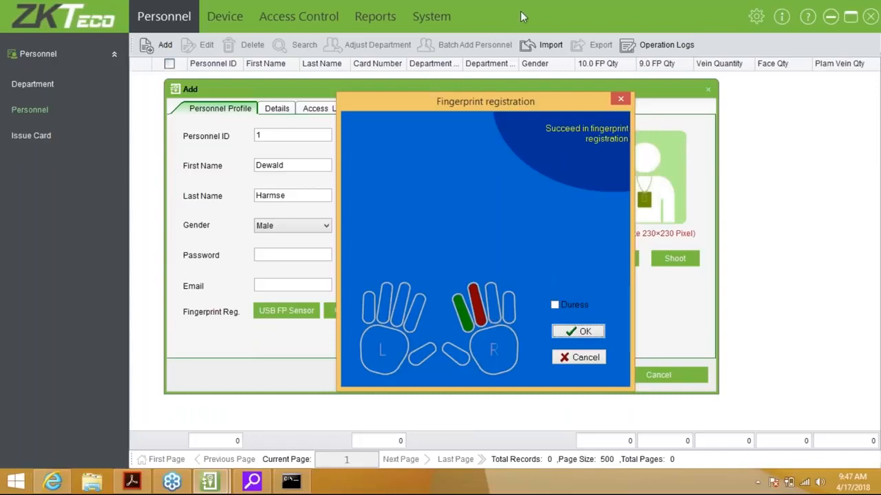
{"action": "left_click", "coordinate": [583, 331]}
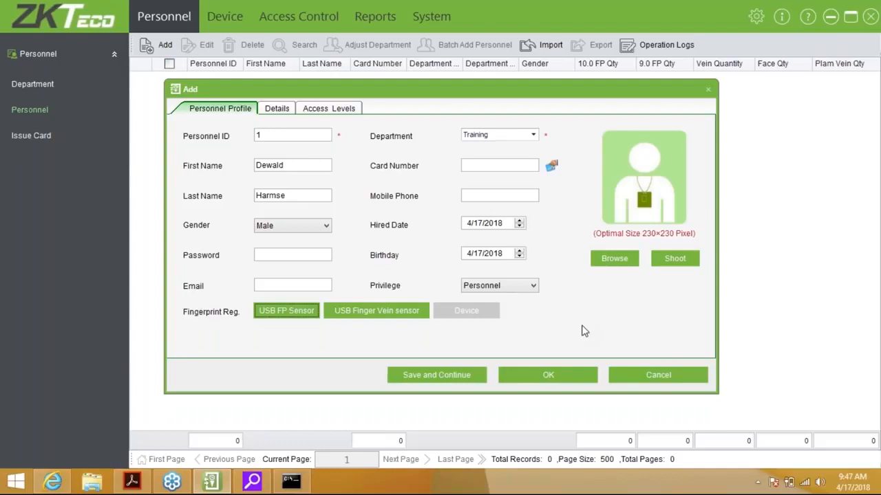
Go through the Details fields (Education, Political Status, Office Telephone, Postal Code, Job Title), leaving them blank.
{"action": "left_click", "coordinate": [287, 109]}
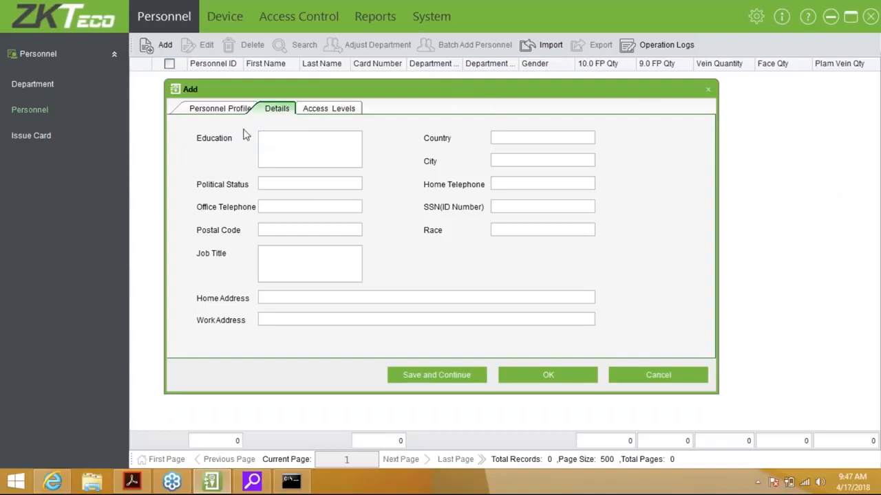
{"action": "left_click", "coordinate": [289, 140]}
{"action": "left_click", "coordinate": [284, 185]}
{"action": "left_click", "coordinate": [281, 207]}
{"action": "left_click", "coordinate": [282, 230]}
{"action": "left_click", "coordinate": [277, 253]}
{"action": "left_click", "coordinate": [493, 210]}
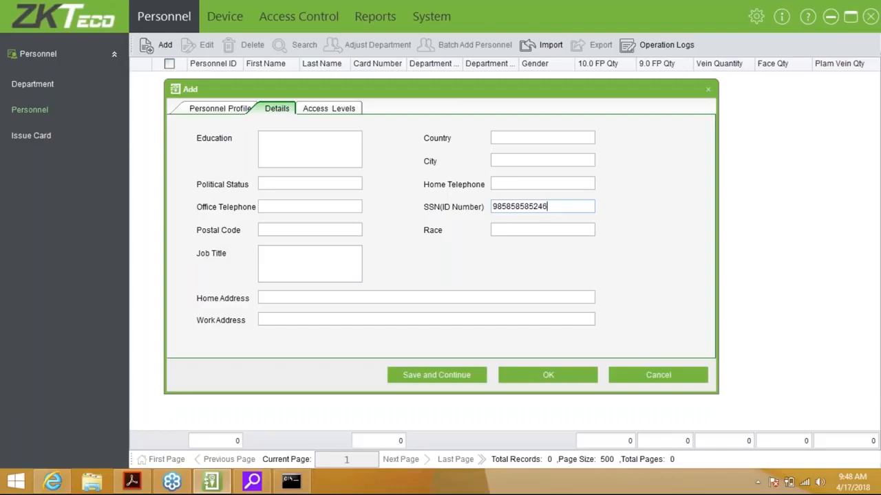
Type an ID number into SSN(ID Number), clear it again, then show Access Levels.
{"action": "left_click", "coordinate": [498, 206]}
{"action": "key", "text": "BackSpace"}
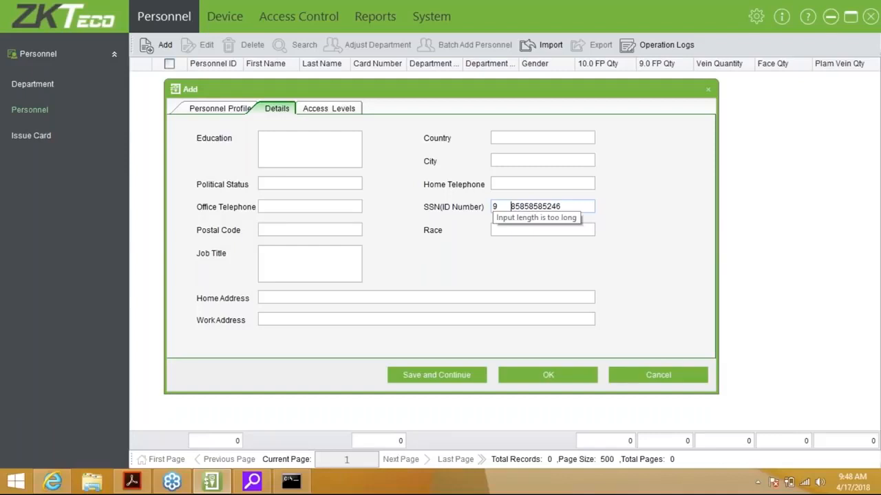
{"action": "key", "text": "BackSpace"}
{"action": "key", "text": "BackSpace"}
{"action": "key", "text": "BackSpace"}
{"action": "key", "text": "BackSpace"}
{"action": "key", "text": "BackSpace"}
{"action": "key", "text": "BackSpace"}
{"action": "key", "text": "BackSpace"}
{"action": "key", "text": "BackSpace"}
{"action": "type", "text": "8"}
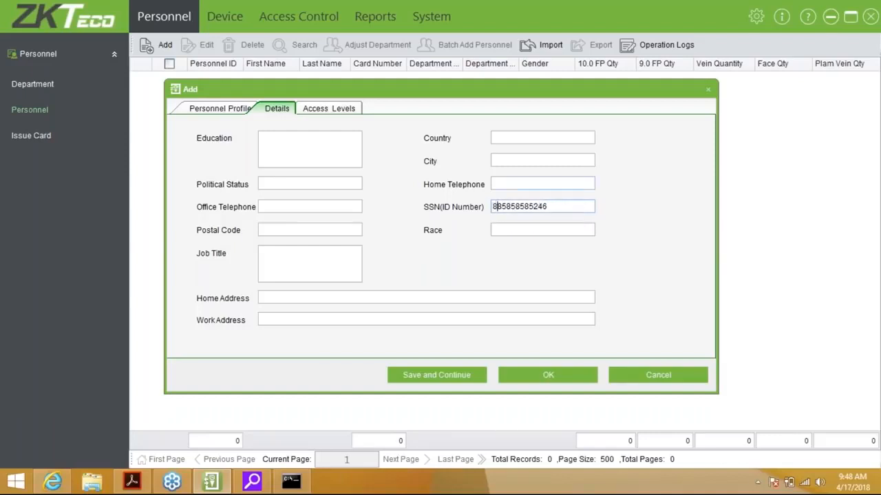
{"action": "key", "text": "BackSpace"}
{"action": "left_click_drag", "start_coordinate": [568, 205], "coordinate": [444, 206]}
{"action": "key", "text": "BackSpace"}
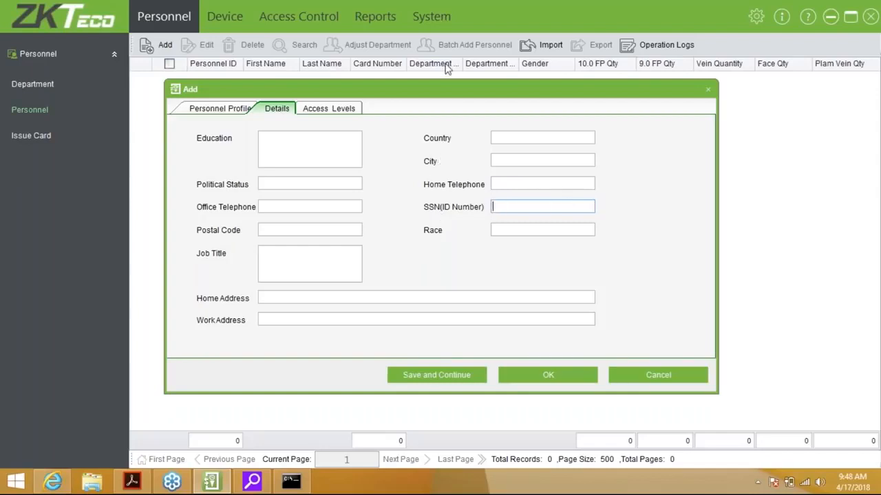
{"action": "left_click", "coordinate": [342, 112]}
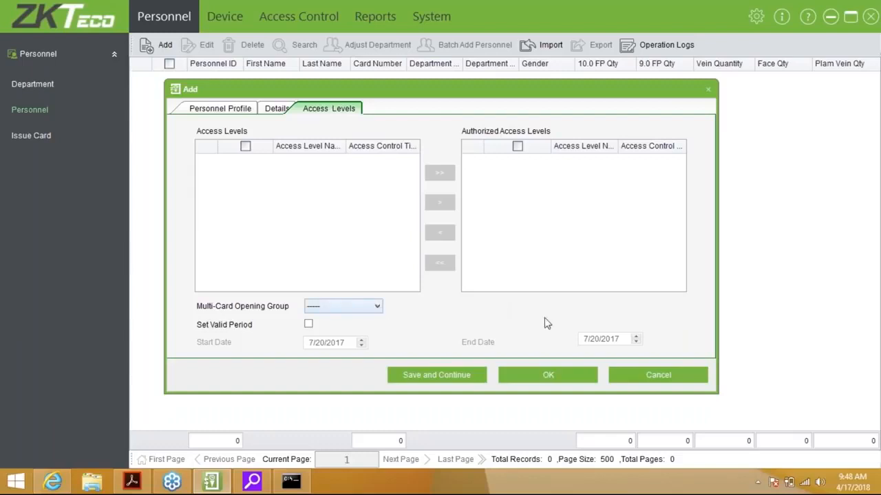
Discard the unsaved new-person form, returning to the empty personnel list with 0 records.
{"action": "left_click", "coordinate": [654, 385]}
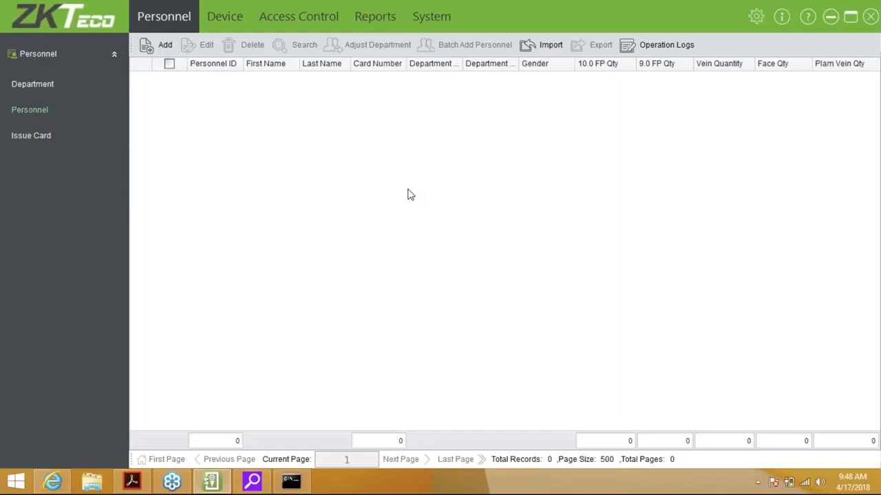
Start a new person with Personnel ID 1 in Training and enter the employee's first and last name.
{"action": "left_click", "coordinate": [165, 46]}
{"action": "type", "text": "1"}
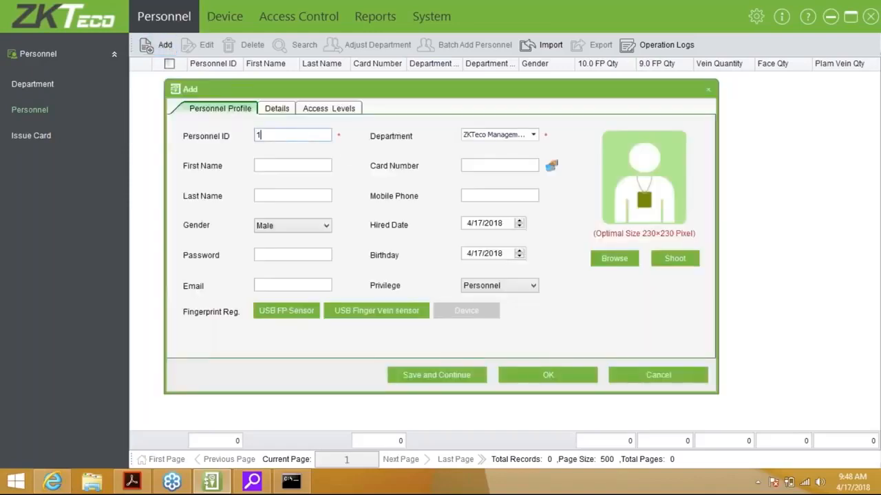
{"action": "left_click", "coordinate": [500, 135]}
{"action": "left_click", "coordinate": [490, 185]}
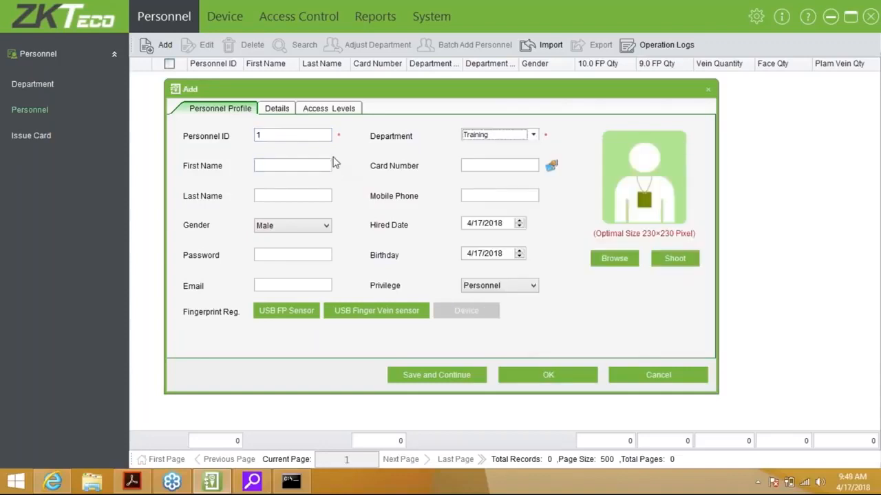
{"action": "key", "text": "Tab"}
{"action": "key", "text": "Tab"}
{"action": "key", "text": "Tab"}
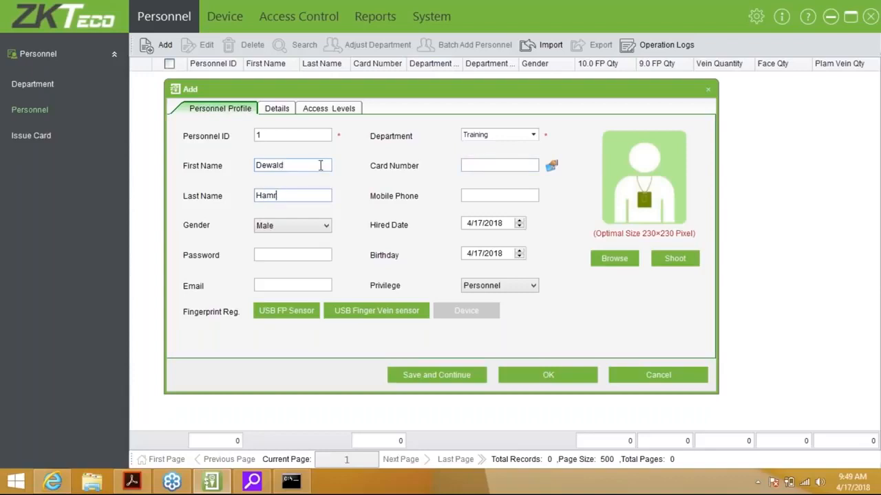
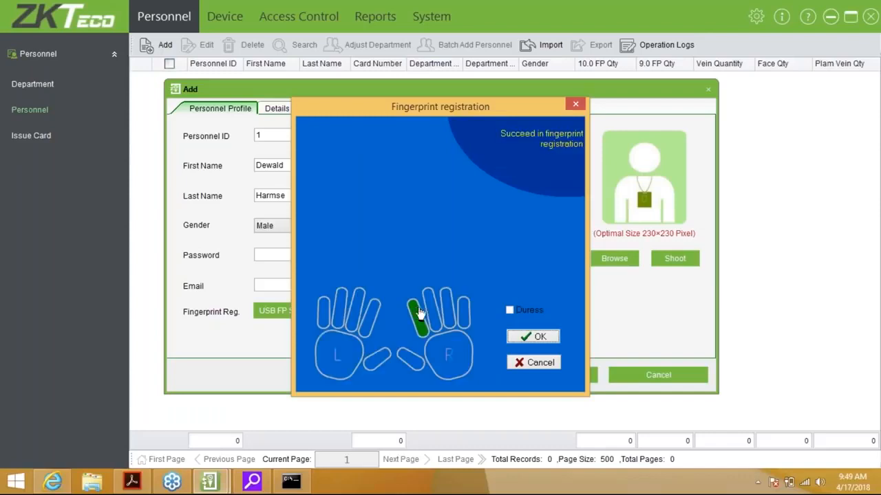
Register two right-hand fingerprints, including the right middle finger and a duress finger, then save and continue.
{"action": "left_click", "coordinate": [510, 310]}
{"action": "left_click", "coordinate": [430, 309]}
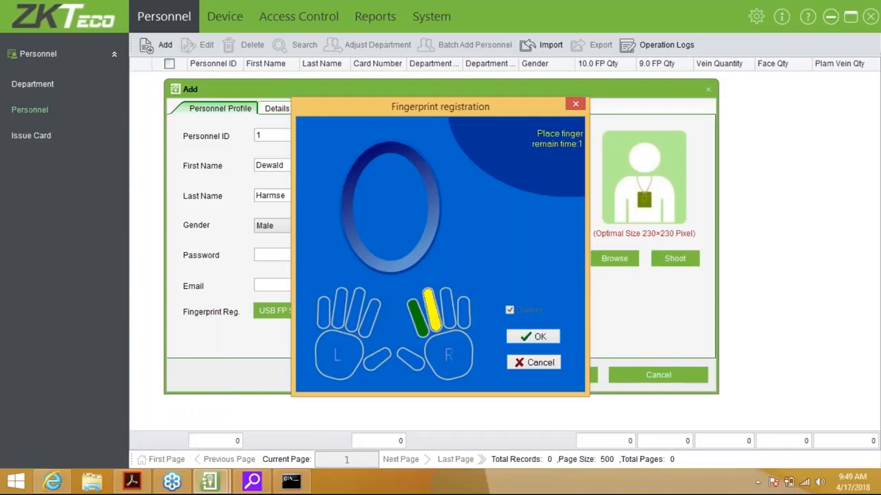
{"action": "left_click", "coordinate": [533, 339]}
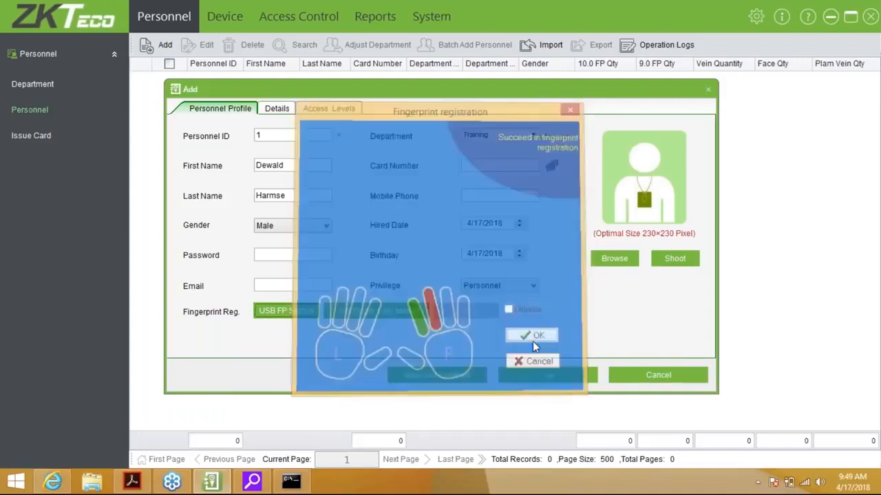
{"action": "left_click", "coordinate": [467, 384]}
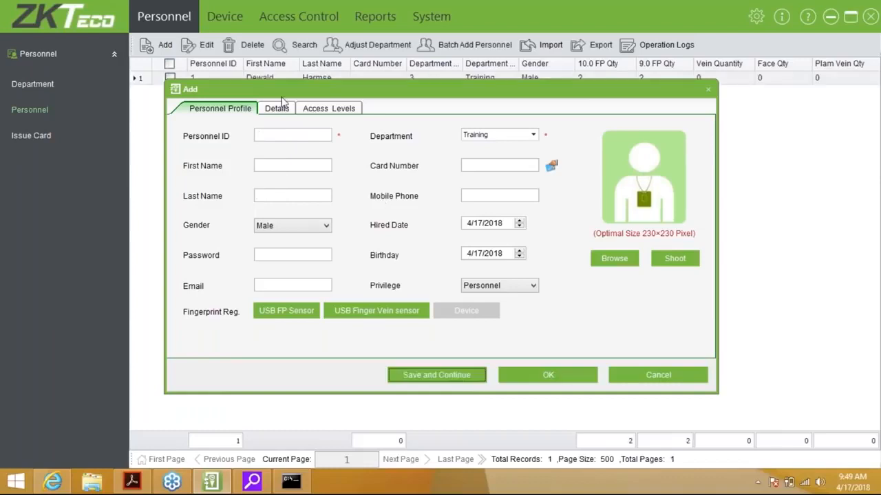
Fill in Personnel ID 2, department Technical, and the second employee's first and last name.
{"action": "left_click", "coordinate": [293, 135]}
{"action": "type", "text": "2"}
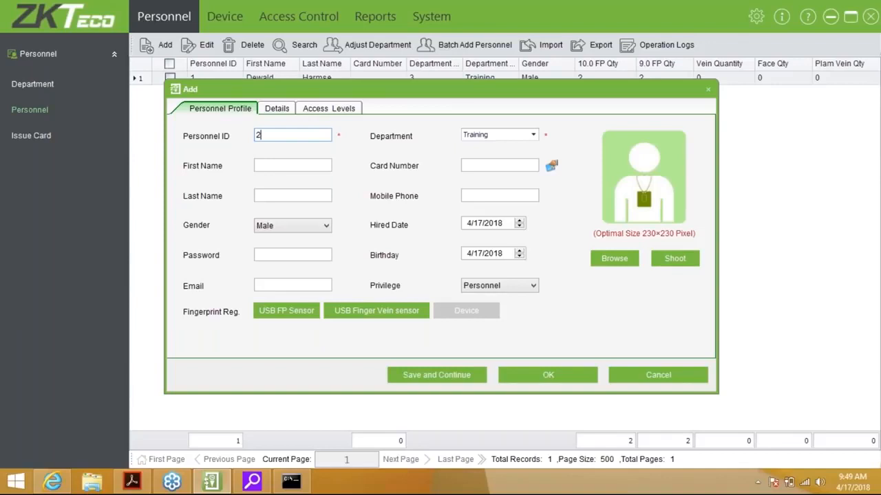
{"action": "left_click", "coordinate": [507, 134]}
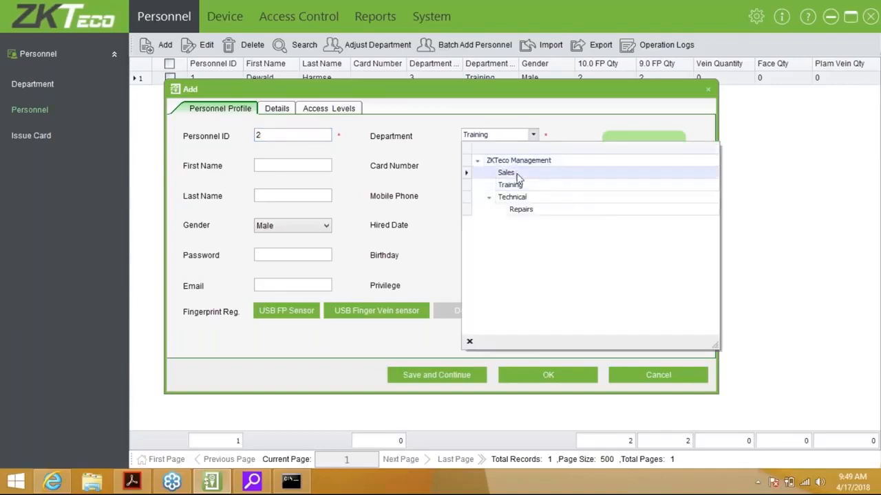
{"action": "left_click", "coordinate": [513, 197]}
{"action": "left_click", "coordinate": [294, 166]}
{"action": "key", "text": "Tab"}
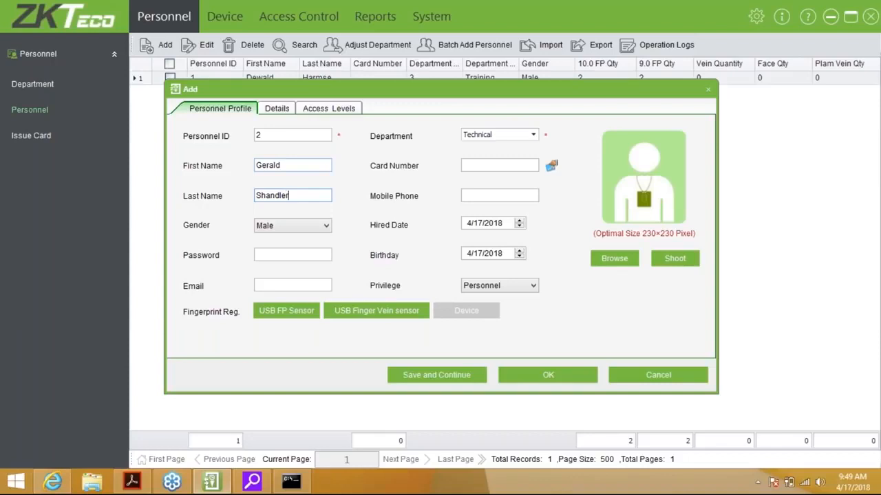
{"action": "key", "text": "Tab"}
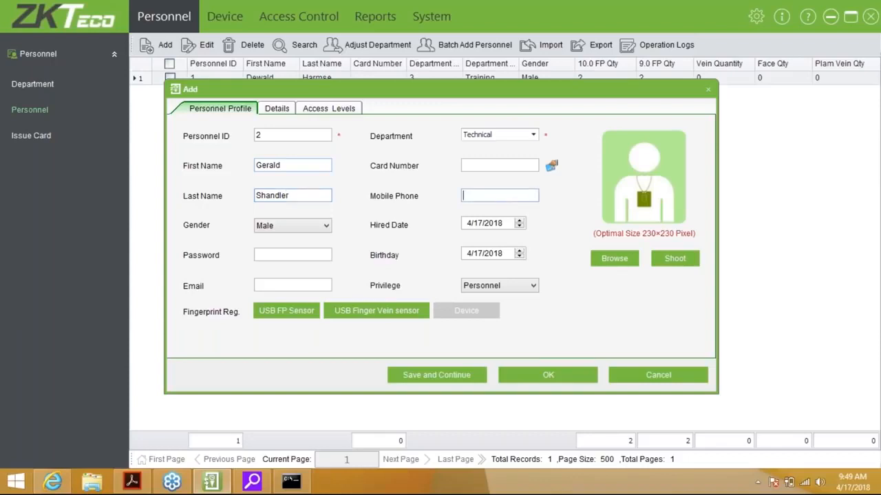
Register the left index fingerprint and save the person, bringing the list to 2 records.
{"action": "left_click", "coordinate": [298, 318]}
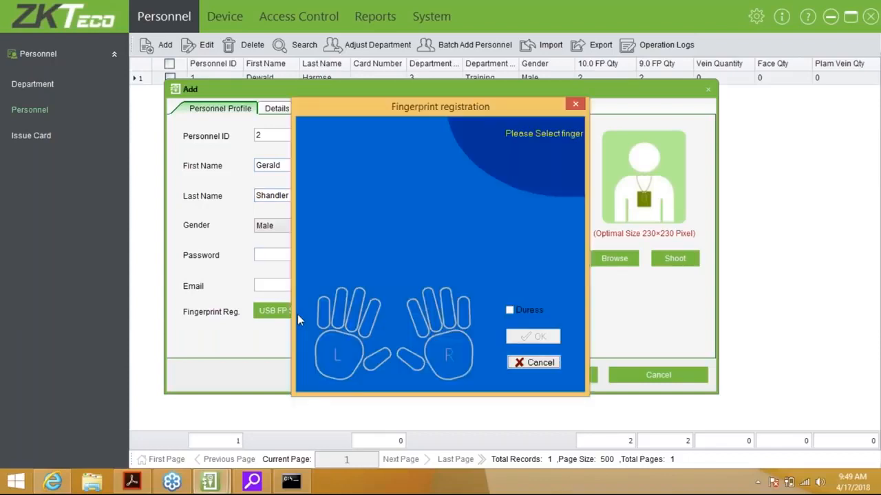
{"action": "left_click", "coordinate": [365, 316]}
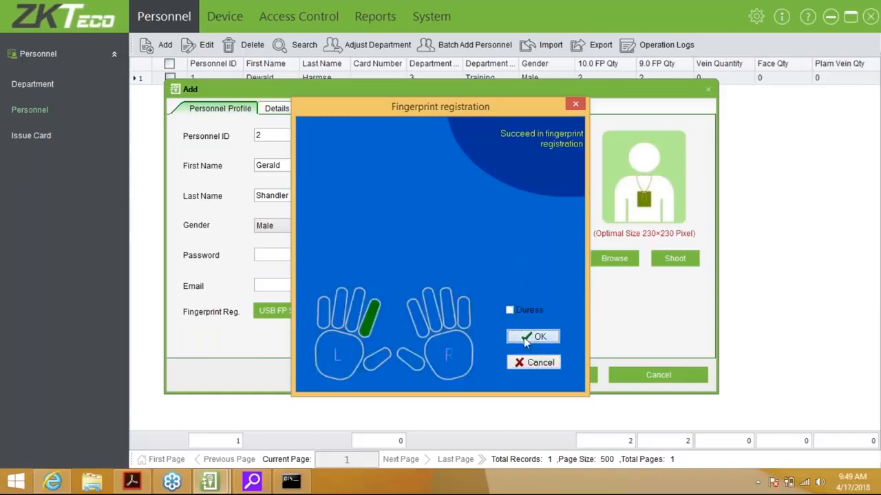
{"action": "left_click", "coordinate": [523, 337]}
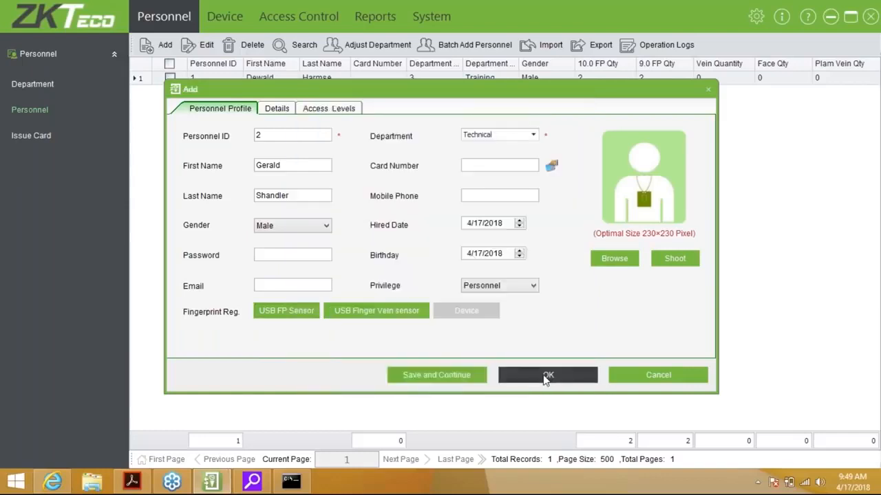
{"action": "left_click", "coordinate": [545, 377]}
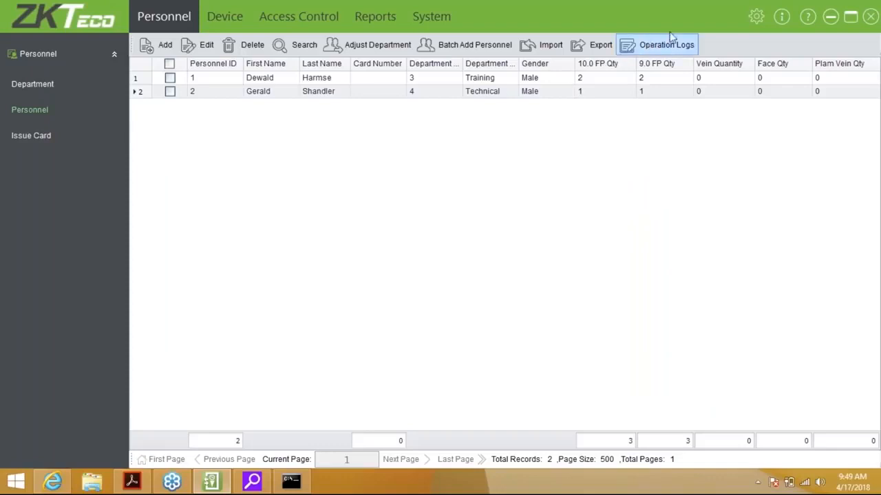
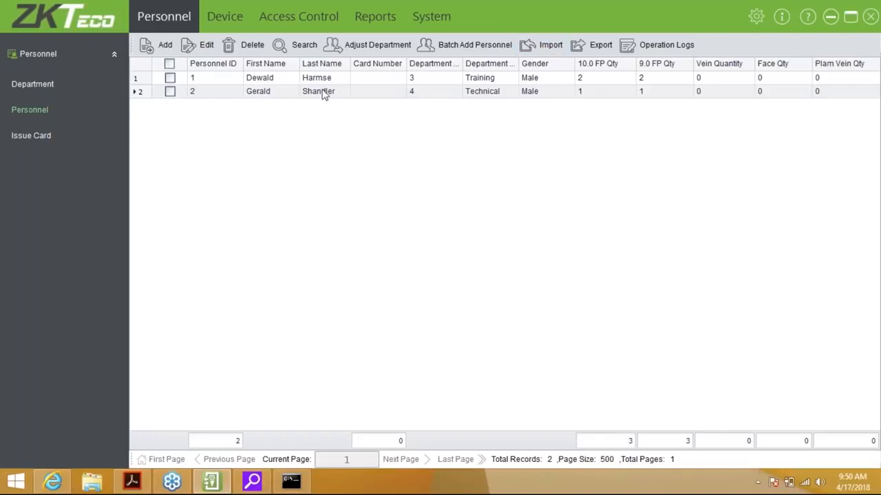
Open the Issue Card list, which shows no cards issued to personnel yet.
{"action": "left_click", "coordinate": [35, 136]}
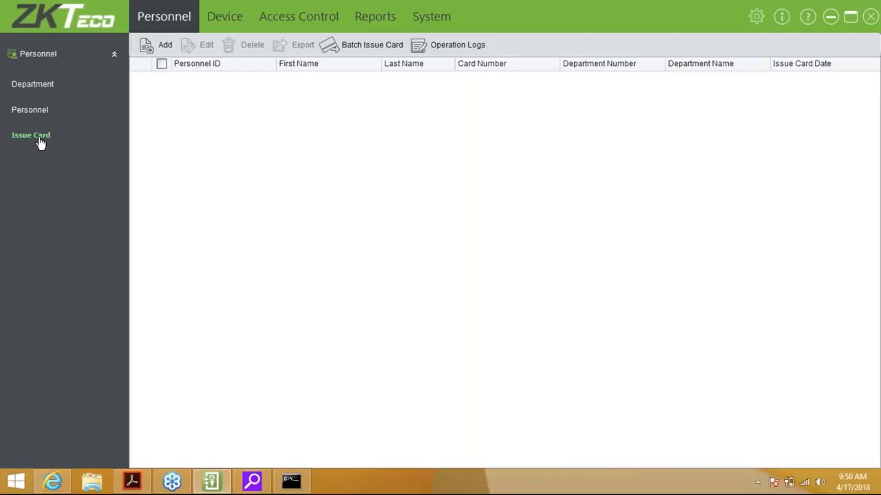
{"action": "left_click", "coordinate": [146, 46]}
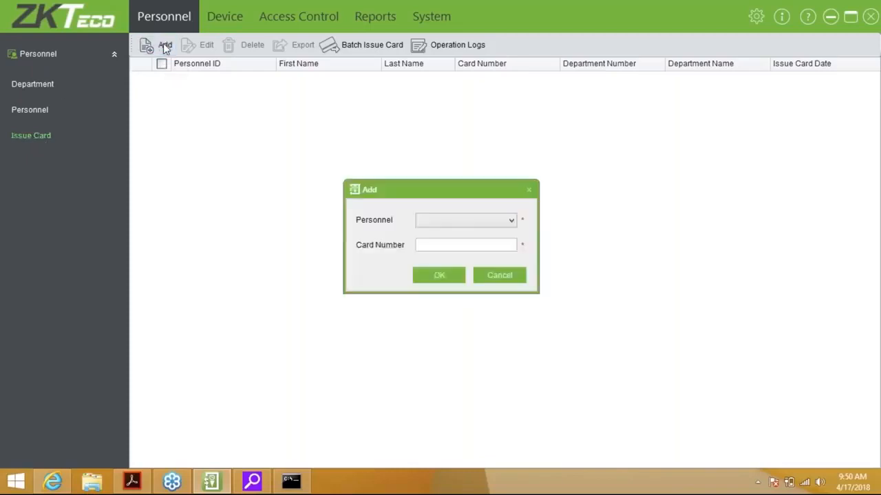
{"action": "left_click", "coordinate": [463, 220]}
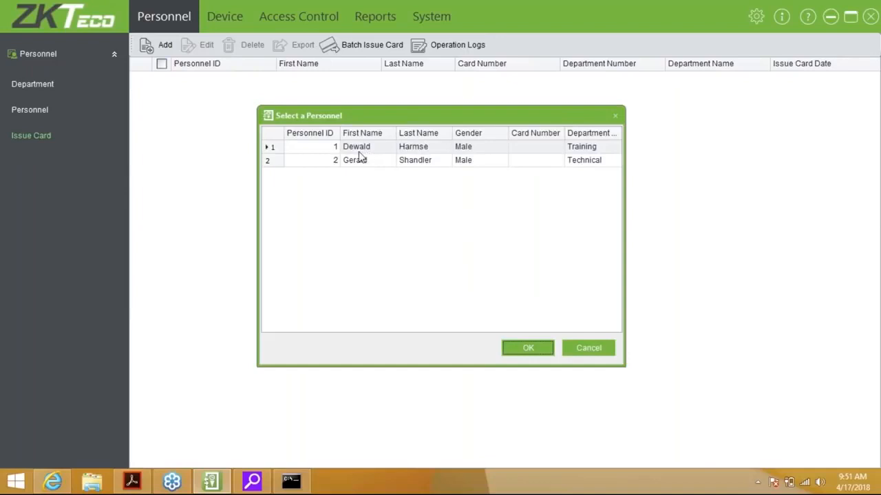
{"action": "double_click", "coordinate": [365, 148]}
{"action": "left_click", "coordinate": [437, 245]}
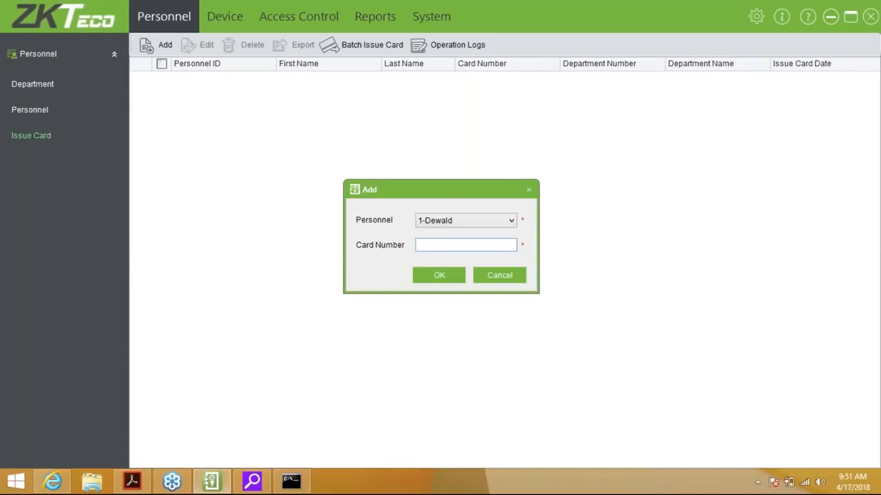
{"action": "left_click", "coordinate": [499, 277]}
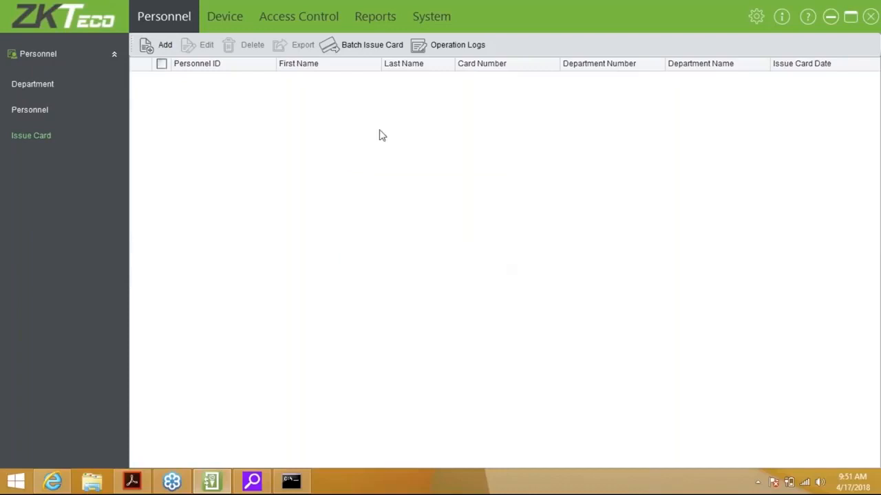
{"action": "left_click", "coordinate": [362, 50]}
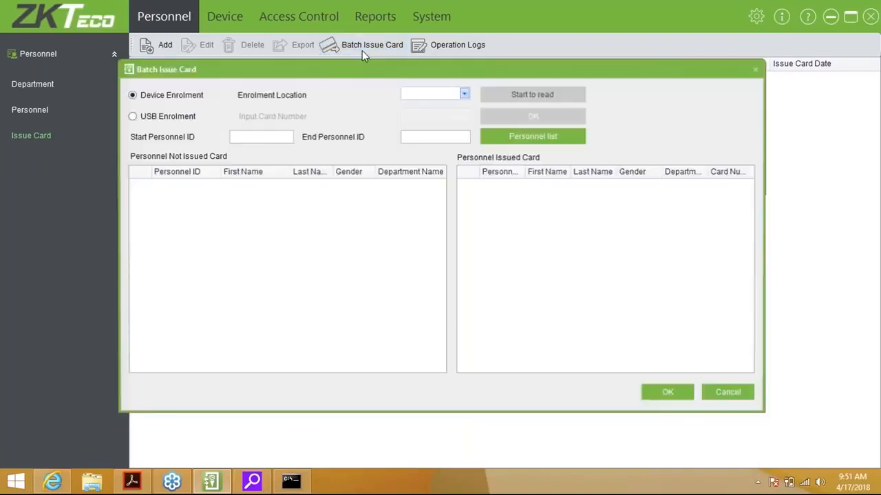
{"action": "left_click", "coordinate": [149, 117]}
{"action": "left_click", "coordinate": [246, 138]}
{"action": "type", "text": "1"}
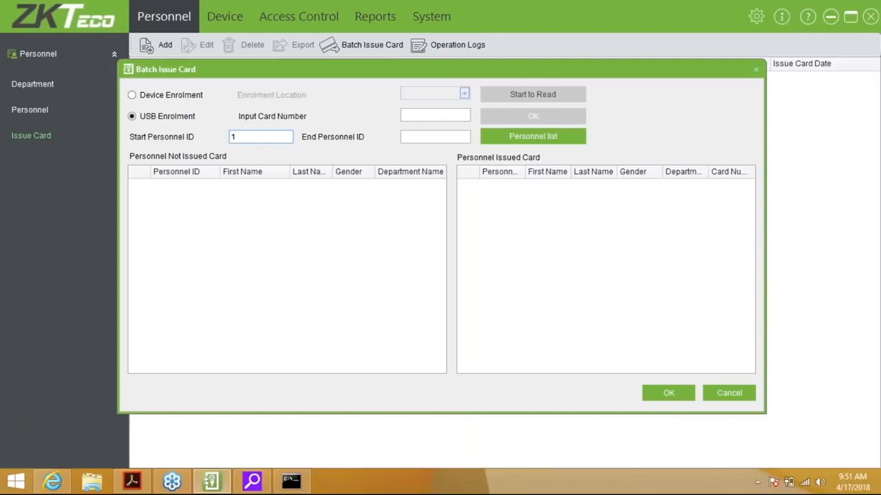
{"action": "type", "text": "2"}
{"action": "left_click", "coordinate": [554, 136]}
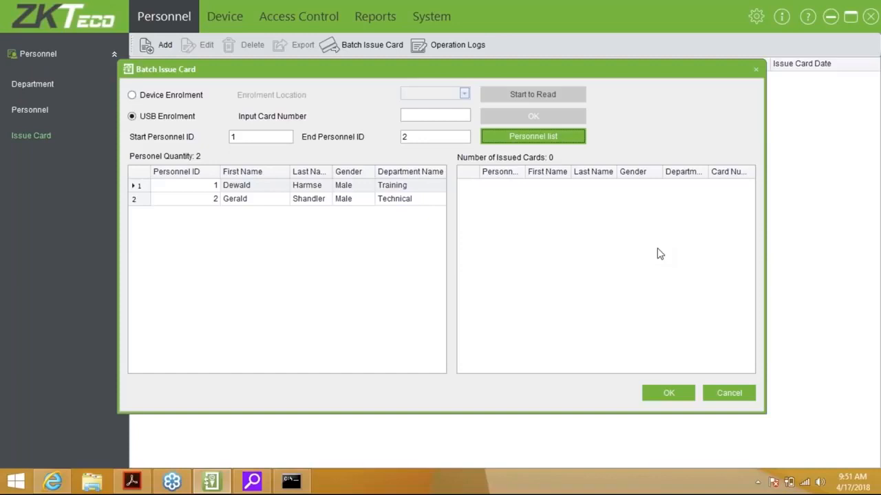
{"action": "left_click", "coordinate": [725, 394]}
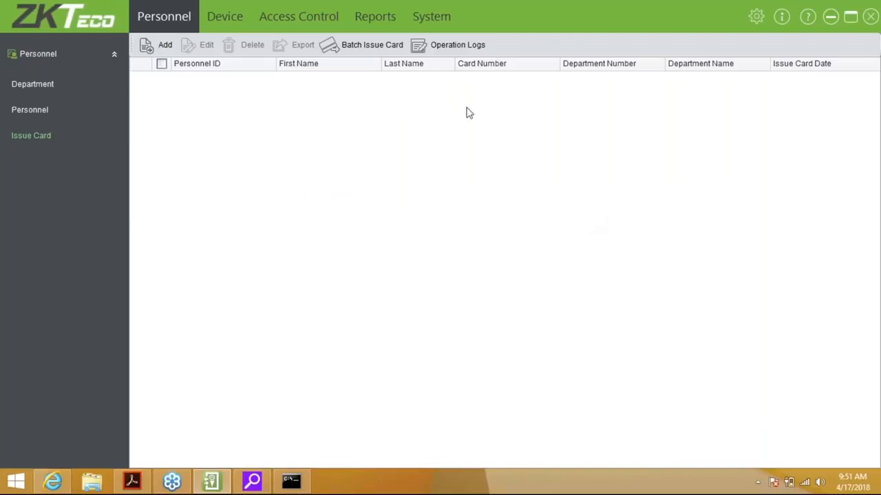
Return to the personnel list, then switch to Access Control's real-time monitoring of the Front door.
{"action": "left_click", "coordinate": [30, 110]}
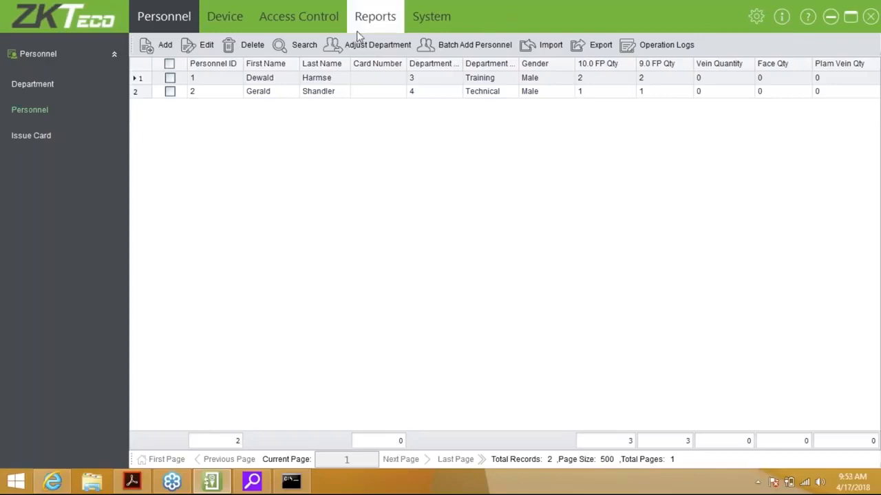
{"action": "left_click", "coordinate": [319, 32]}
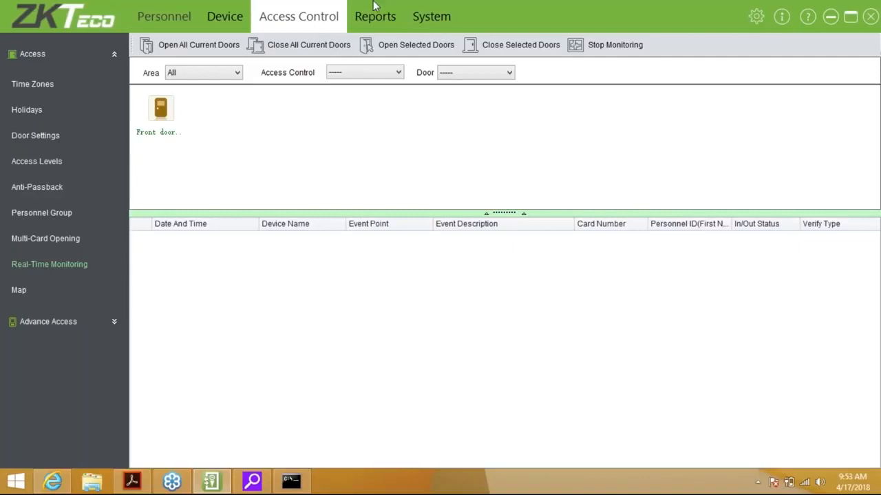
Cancel the Front door alarm from its context menu and dismiss the progress report.
{"action": "mouse_move", "coordinate": [166, 119]}
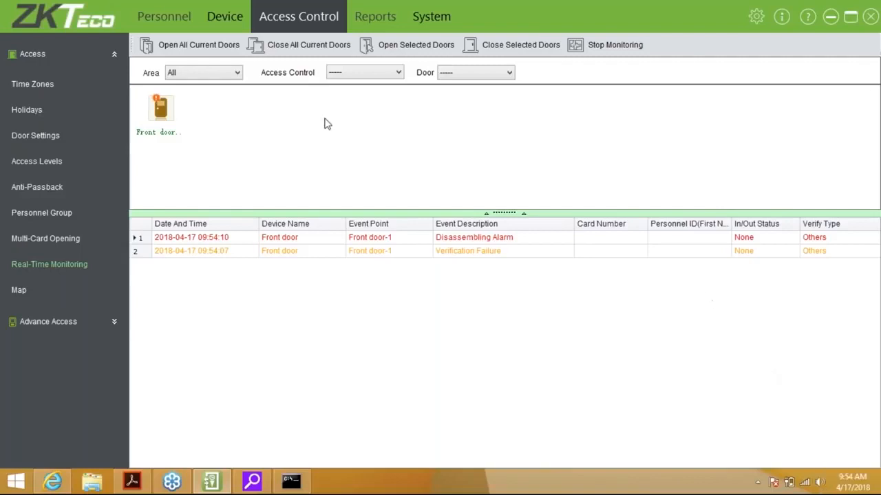
{"action": "right_click", "coordinate": [172, 104]}
{"action": "left_click", "coordinate": [177, 138]}
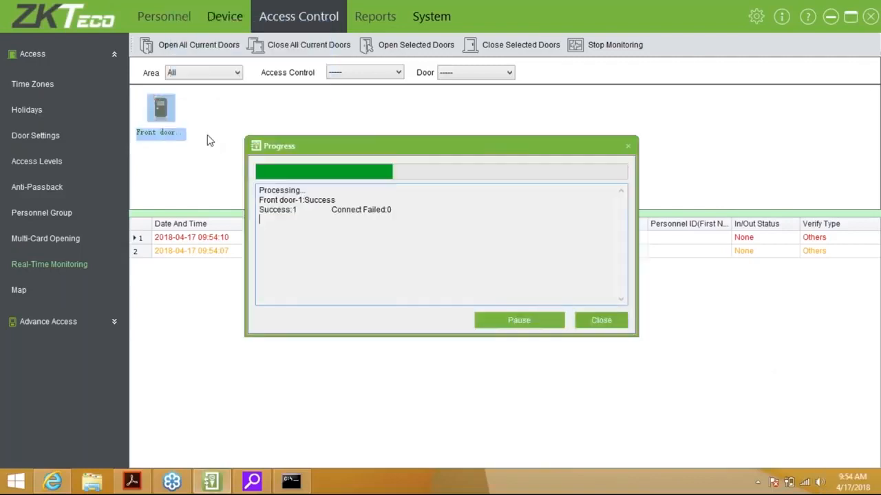
{"action": "left_click", "coordinate": [613, 320]}
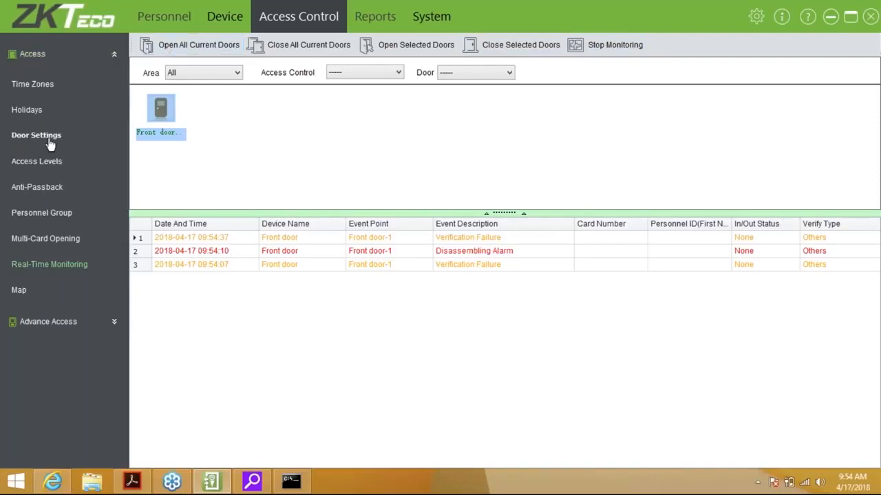
Go to Time Zones and start a new time zone beside 24-Hour Accessible.
{"action": "left_click", "coordinate": [33, 85]}
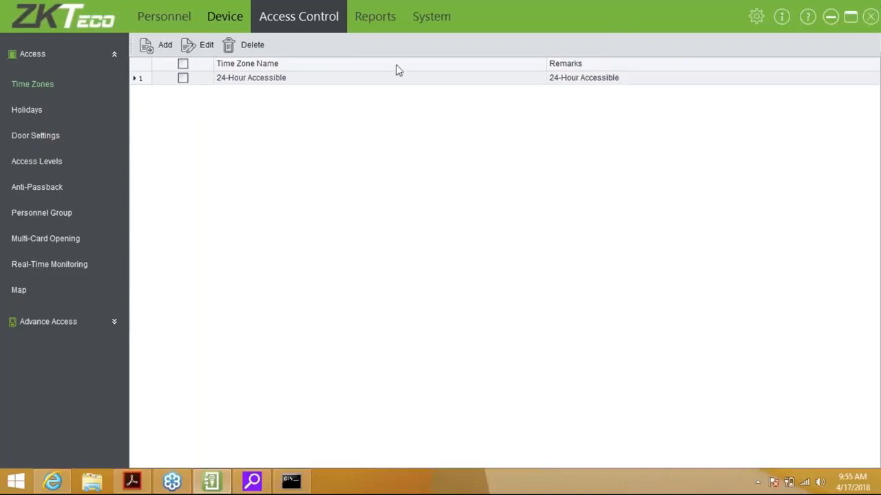
{"action": "left_click", "coordinate": [164, 48]}
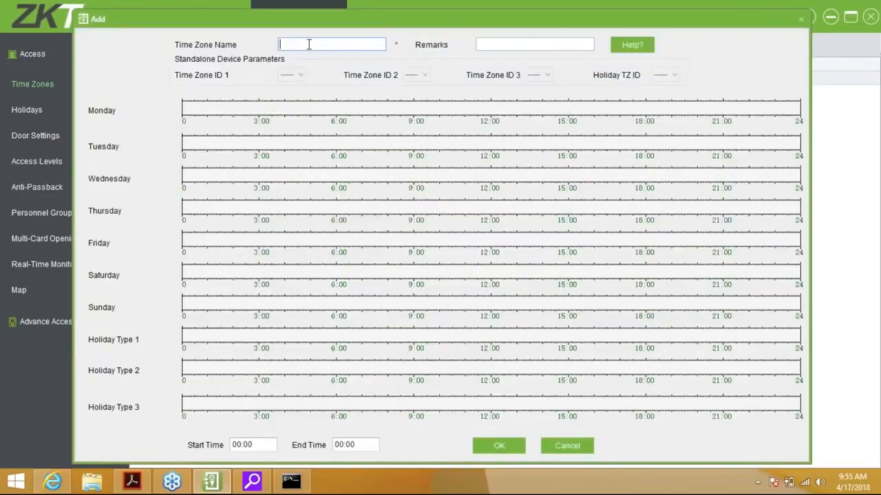
Mark a Monday access period starting at 06:00 and set its end time to 17:00.
{"action": "left_click", "coordinate": [534, 45]}
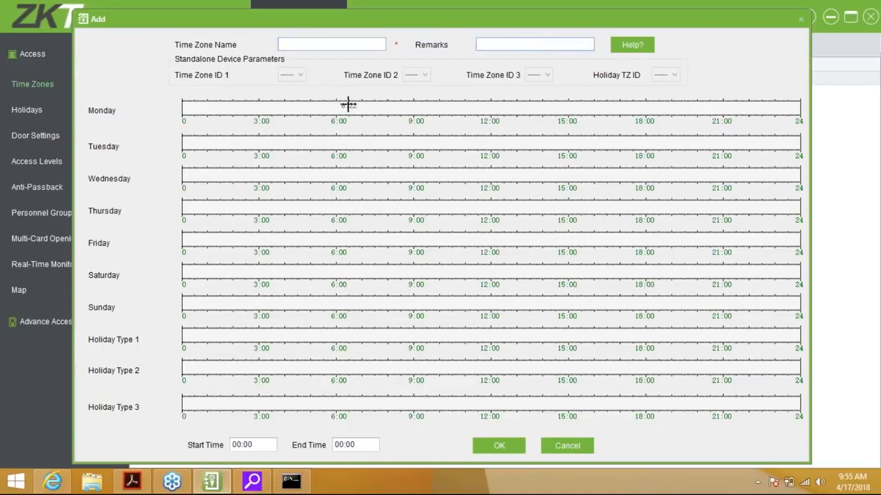
{"action": "left_click_drag", "start_coordinate": [337, 105], "coordinate": [397, 107]}
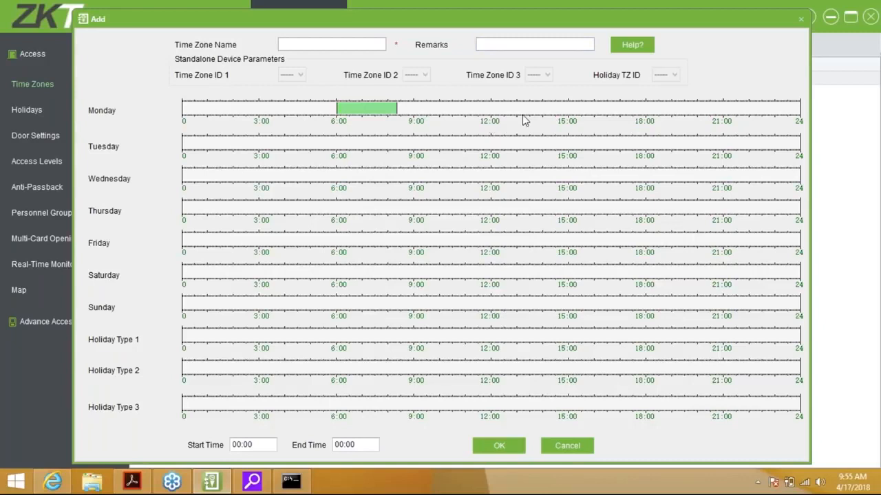
{"action": "left_click", "coordinate": [377, 112]}
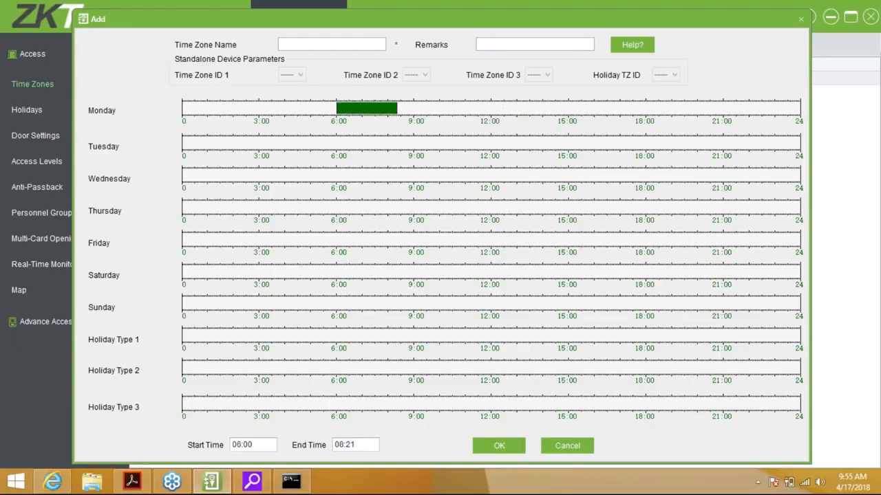
{"action": "left_click", "coordinate": [340, 444]}
{"action": "type", "text": "1700"}
{"action": "type", "text": "00"}
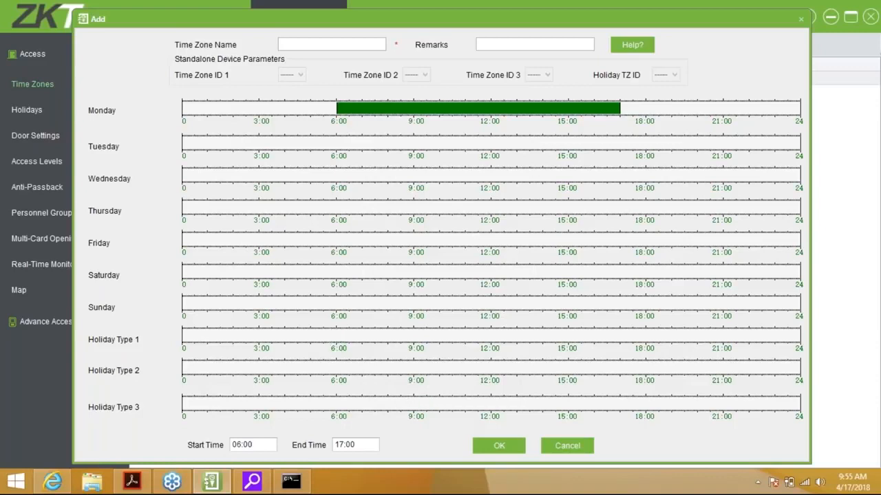
Add a short Holiday Type 1 period near 06:00 and try setting its end hour to 12.
{"action": "left_click", "coordinate": [341, 336]}
{"action": "left_click", "coordinate": [339, 444]}
{"action": "type", "text": "12:"}
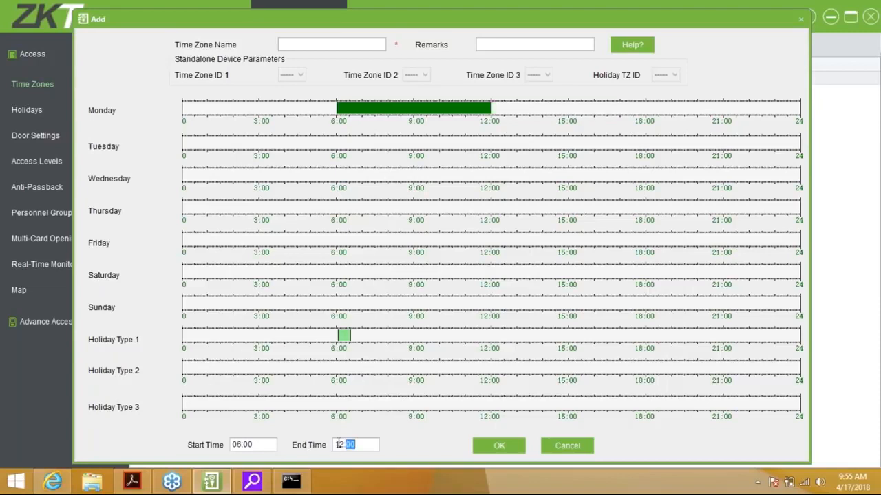
{"action": "type", "text": "17"}
{"action": "left_click", "coordinate": [343, 443]}
{"action": "type", "text": "17"}
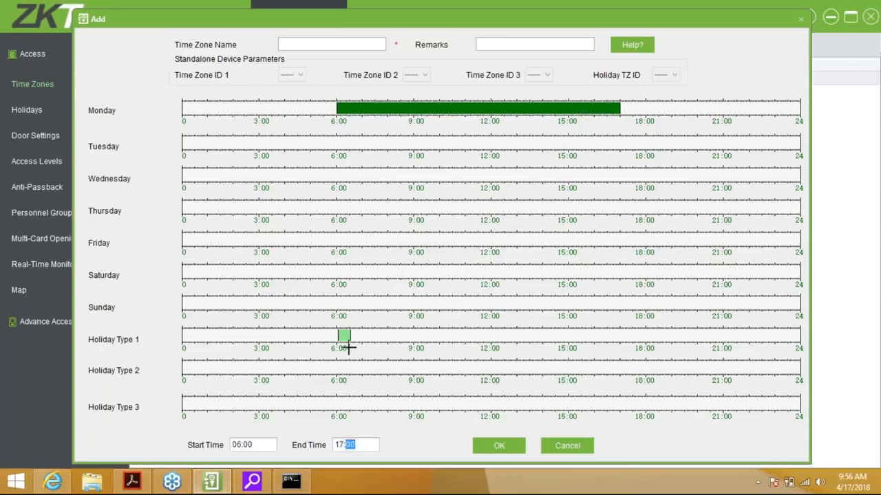
{"action": "left_click", "coordinate": [345, 337]}
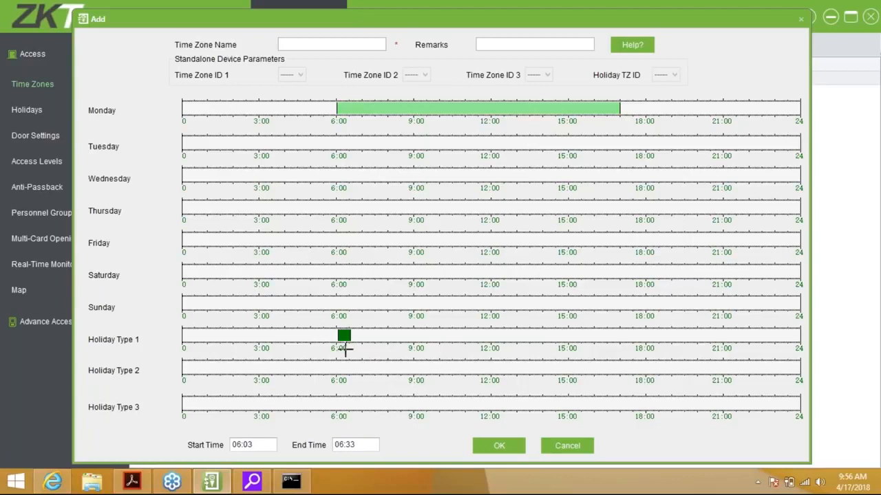
{"action": "left_click", "coordinate": [339, 445]}
{"action": "type", "text": "12:00"}
{"action": "left_click", "coordinate": [388, 428]}
Stretch the Holiday Type 1 period to about 7:36, then discard the draft time zone.
{"action": "left_click", "coordinate": [338, 445]}
{"action": "left_click", "coordinate": [235, 445]}
{"action": "left_click", "coordinate": [349, 445]}
{"action": "left_click", "coordinate": [344, 336]}
{"action": "left_click_drag", "start_coordinate": [348, 337], "coordinate": [378, 336]}
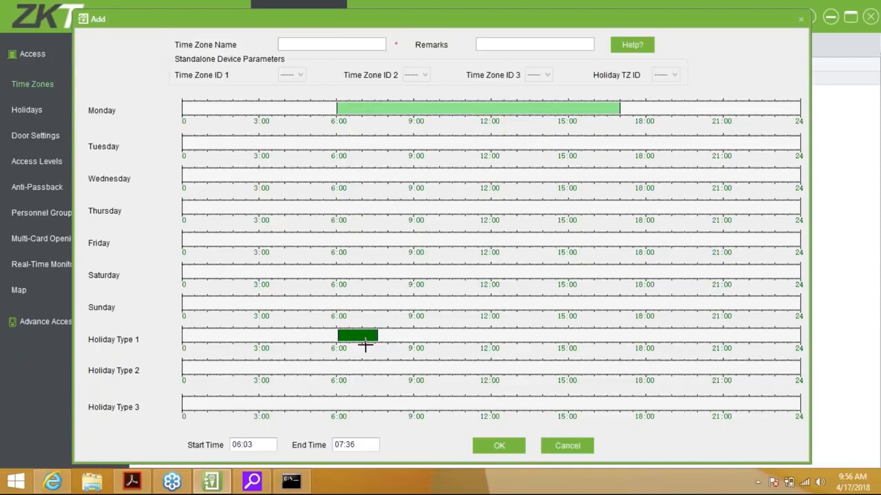
{"action": "left_click", "coordinate": [340, 445]}
{"action": "type", "text": "12:00"}
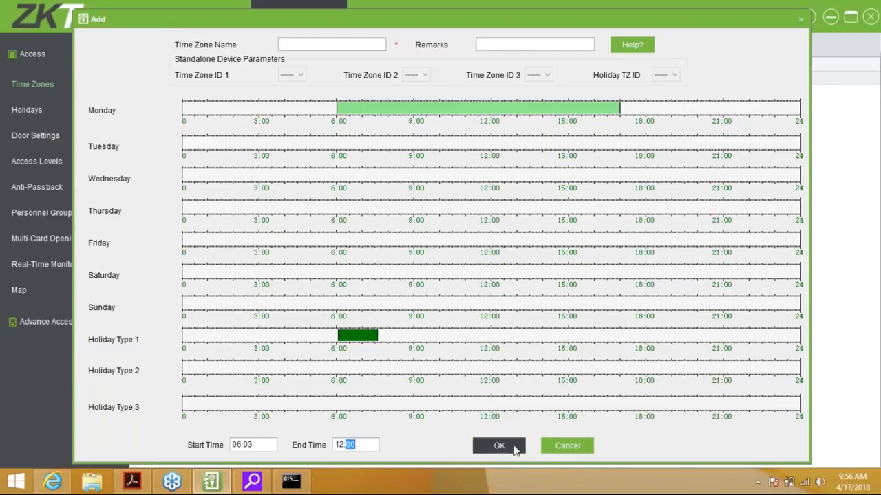
{"action": "left_click", "coordinate": [568, 447]}
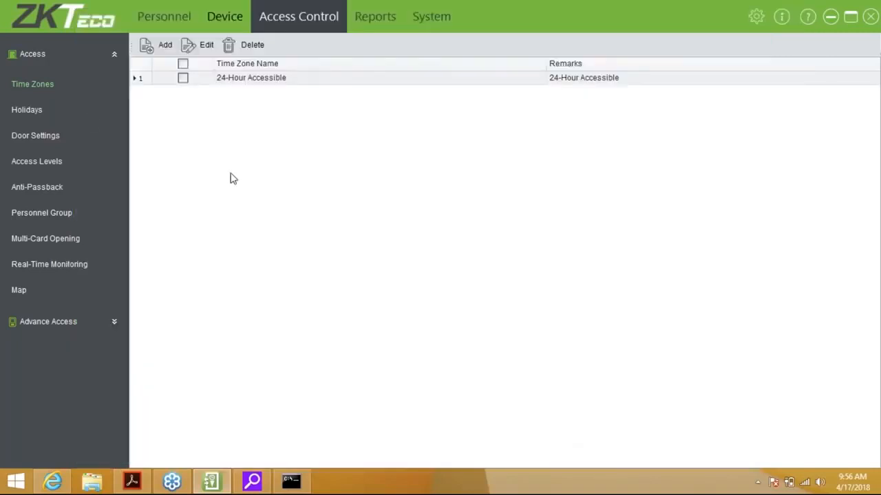
Add a holiday named New Years with start and end dates of 2018-01-01.
{"action": "left_click", "coordinate": [21, 119]}
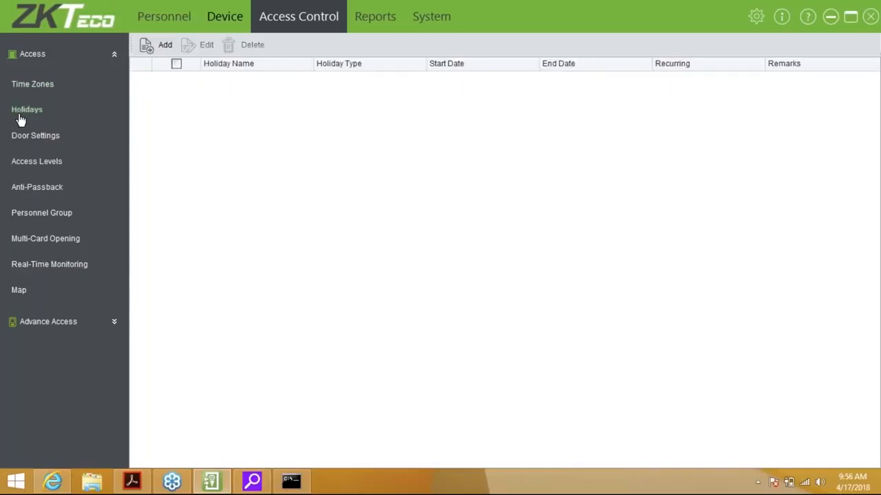
{"action": "left_click", "coordinate": [156, 46]}
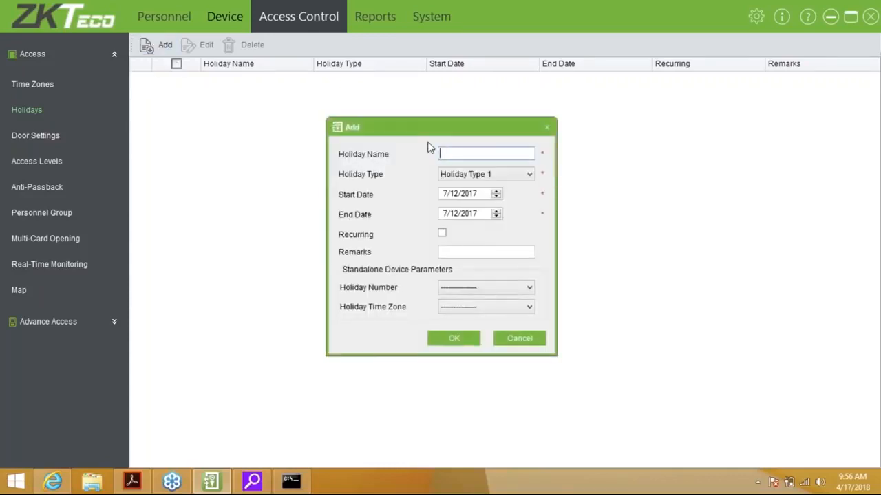
{"action": "type", "text": "New Years"}
{"action": "left_click", "coordinate": [474, 196]}
{"action": "type", "text": "20"}
{"action": "left_click", "coordinate": [472, 214]}
{"action": "type", "text": "2018"}
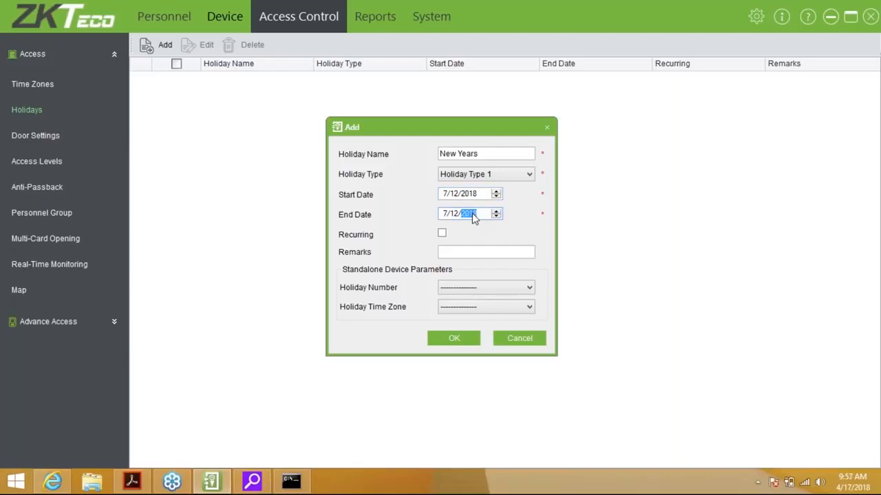
{"action": "left_click", "coordinate": [444, 214]}
{"action": "type", "text": "1"}
{"action": "left_click", "coordinate": [444, 194]}
{"action": "left_click", "coordinate": [456, 195]}
{"action": "type", "text": "1"}
{"action": "left_click", "coordinate": [457, 214]}
{"action": "type", "text": "1"}
Make New Years recur yearly as holiday number 10 with time zone 1, save, and sync later.
{"action": "left_click", "coordinate": [441, 234]}
{"action": "left_click", "coordinate": [467, 251]}
{"action": "left_click", "coordinate": [468, 289]}
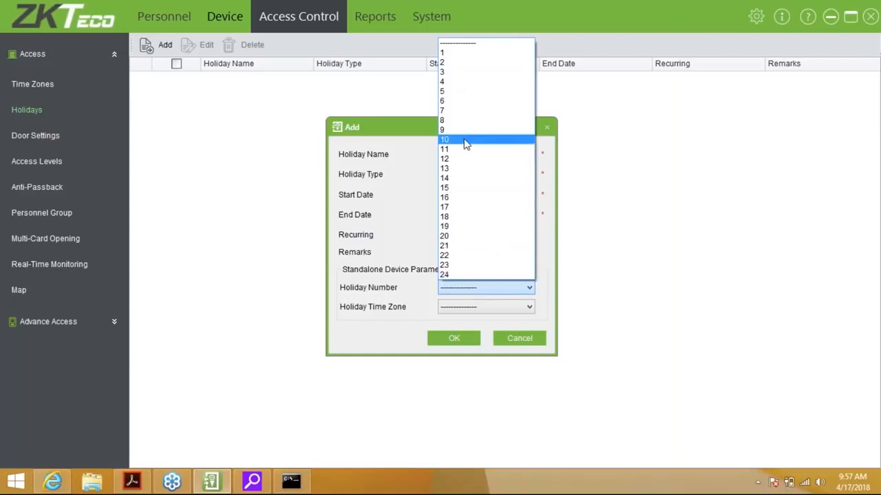
{"action": "left_click", "coordinate": [464, 143]}
{"action": "left_click", "coordinate": [469, 307]}
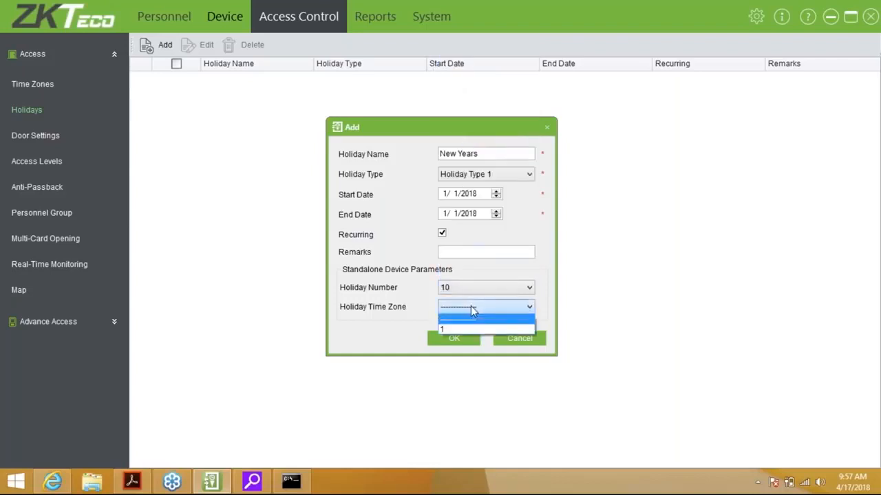
{"action": "left_click", "coordinate": [451, 339]}
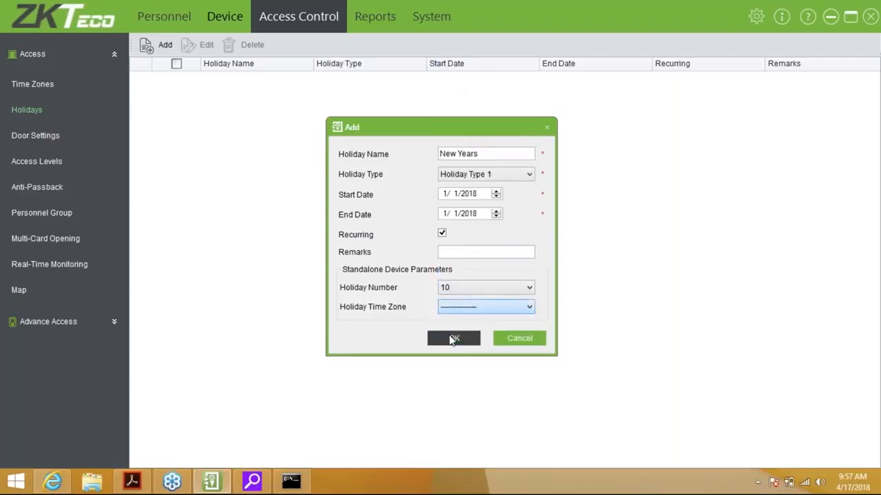
{"action": "left_click", "coordinate": [460, 307]}
{"action": "left_click", "coordinate": [453, 331]}
{"action": "left_click", "coordinate": [446, 341]}
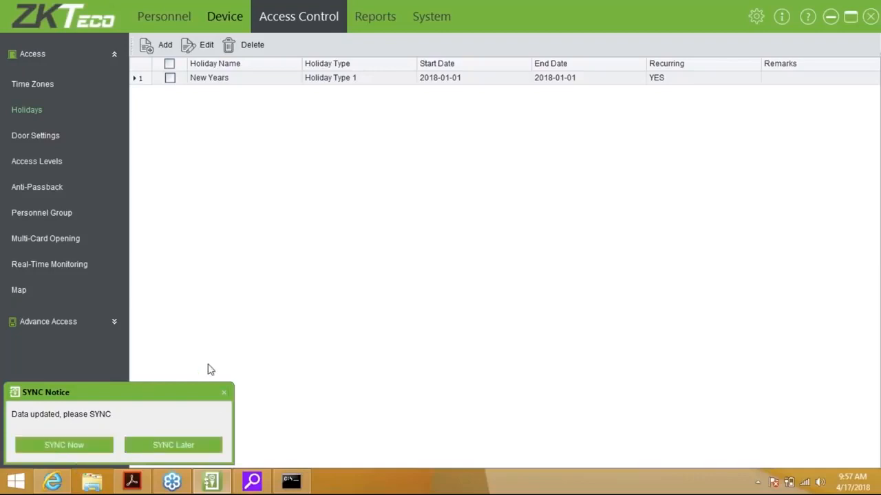
{"action": "left_click", "coordinate": [186, 451]}
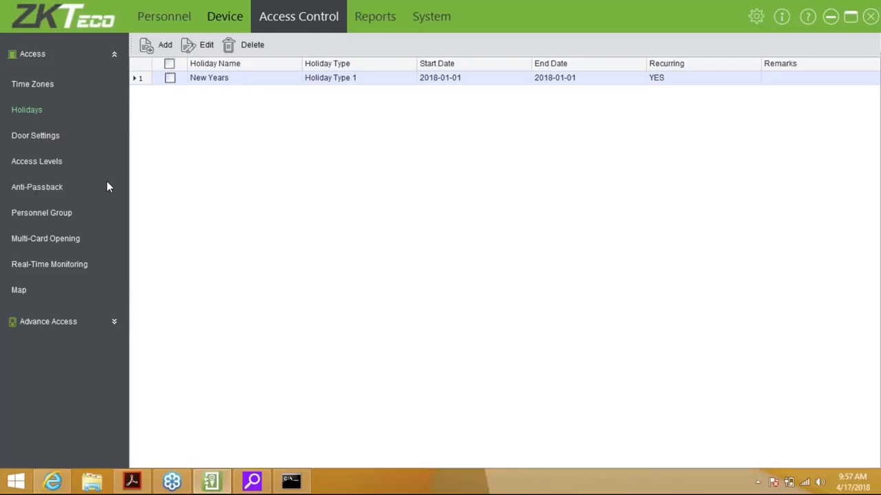
{"action": "left_click", "coordinate": [35, 135]}
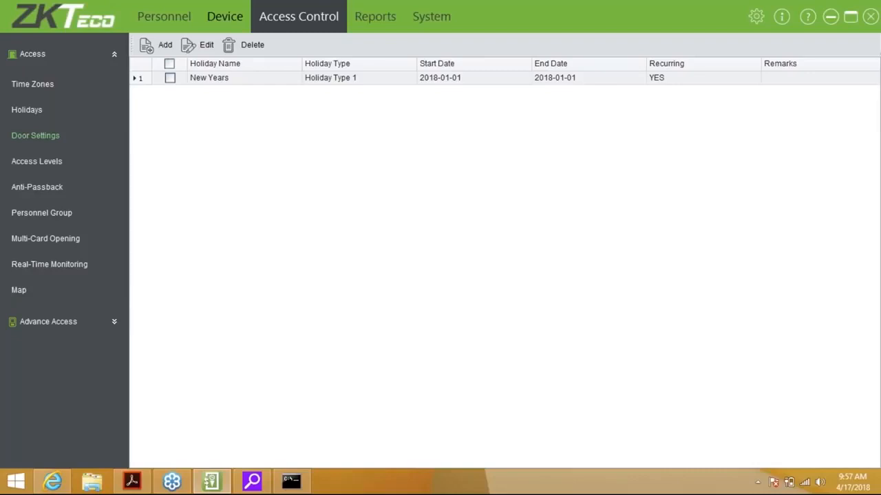
In the Front door settings, clear the passage mode time zone, keep verify type Any and sensor None.
{"action": "left_click", "coordinate": [36, 135]}
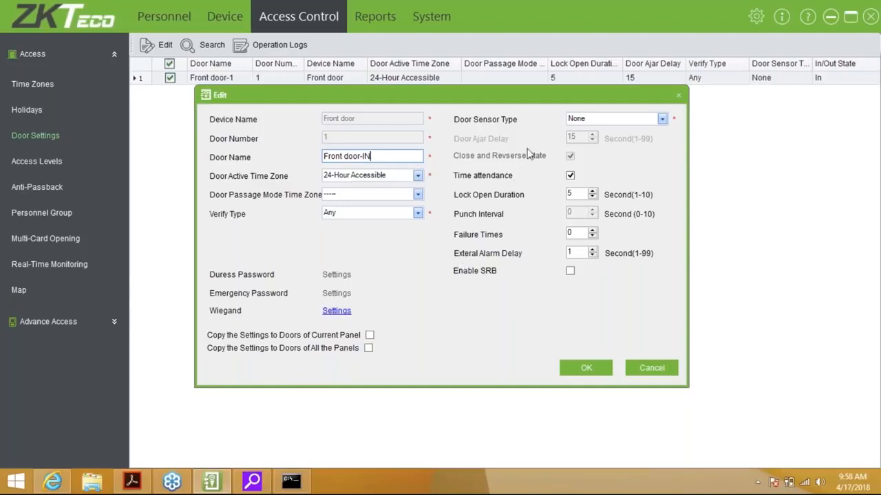
{"action": "left_click", "coordinate": [364, 195]}
{"action": "left_click", "coordinate": [356, 216]}
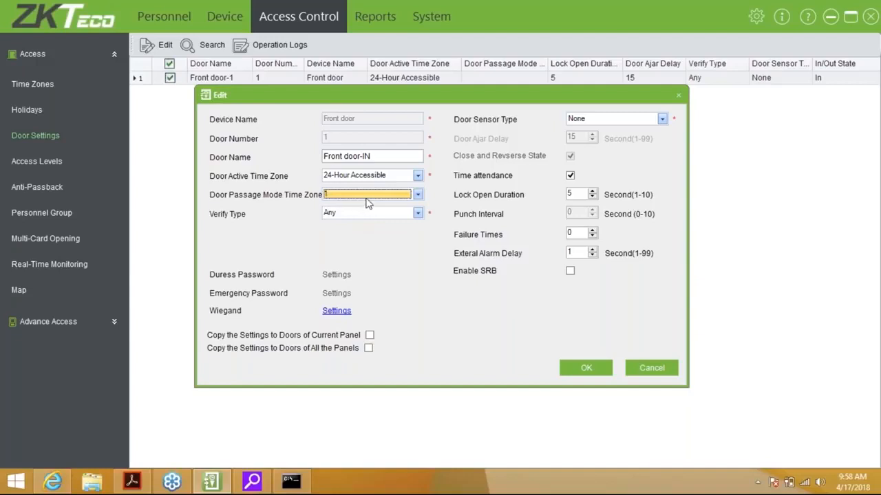
{"action": "left_click", "coordinate": [376, 198]}
{"action": "left_click", "coordinate": [368, 206]}
{"action": "left_click", "coordinate": [368, 212]}
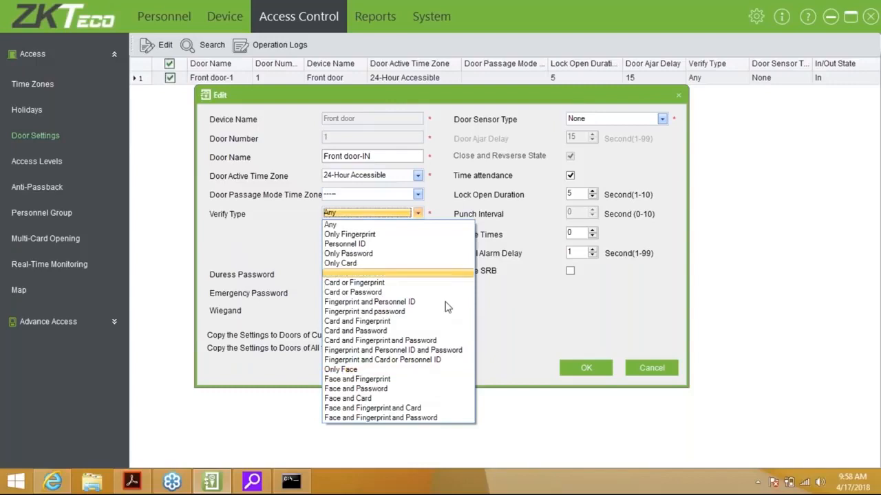
{"action": "left_click", "coordinate": [363, 223]}
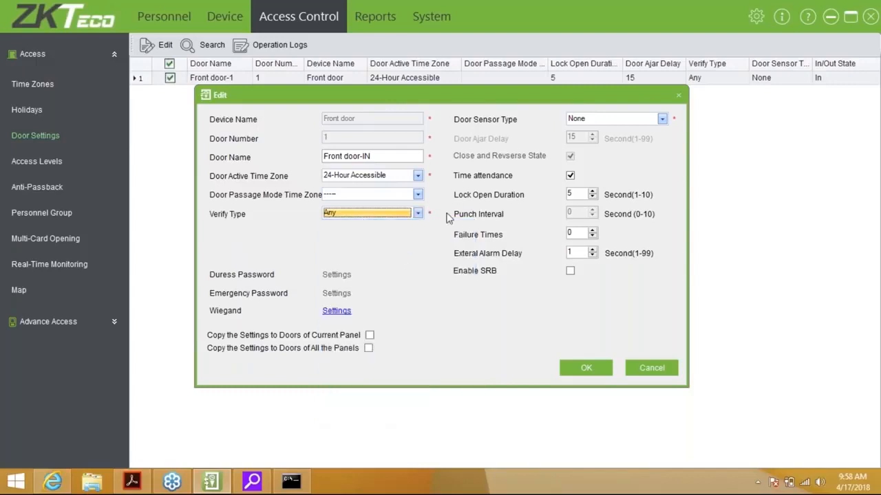
{"action": "left_click", "coordinate": [647, 121]}
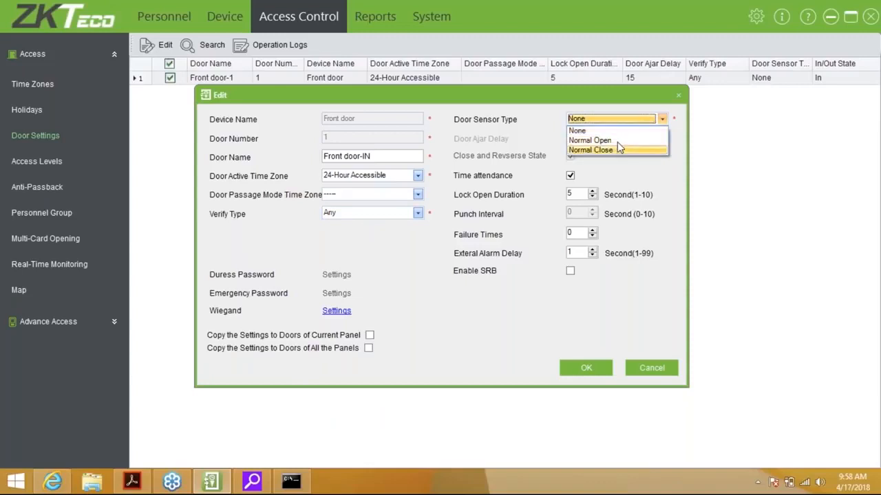
{"action": "left_click", "coordinate": [595, 117]}
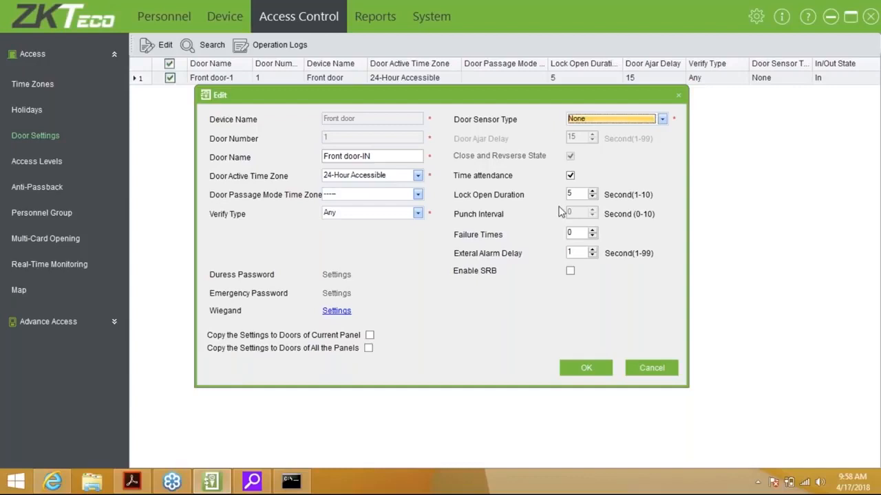
Turn off time attendance, set lock open duration to 1 second and failure times to 3, then save.
{"action": "left_click", "coordinate": [571, 176]}
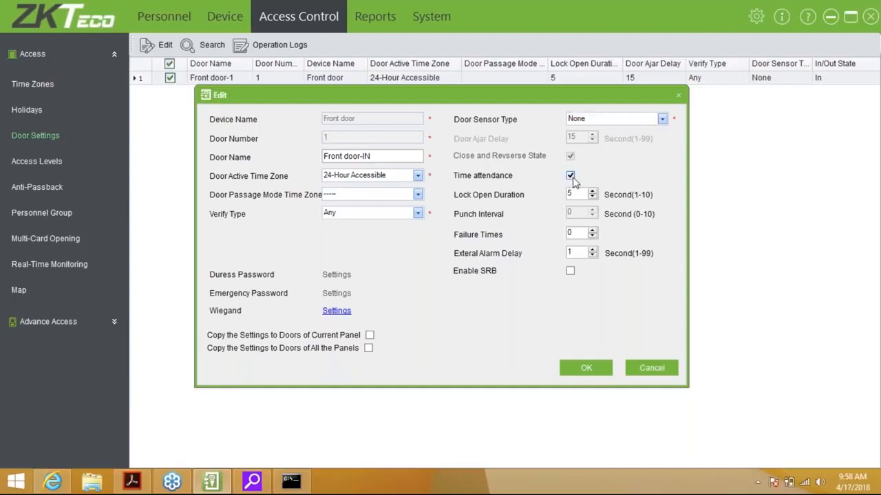
{"action": "left_click", "coordinate": [571, 176]}
{"action": "left_click", "coordinate": [592, 197]}
{"action": "left_click", "coordinate": [592, 197]}
{"action": "left_click", "coordinate": [592, 197]}
{"action": "left_click", "coordinate": [590, 256]}
{"action": "left_click", "coordinate": [591, 230]}
{"action": "left_click", "coordinate": [591, 230]}
{"action": "left_click", "coordinate": [590, 230]}
{"action": "left_click", "coordinate": [369, 348]}
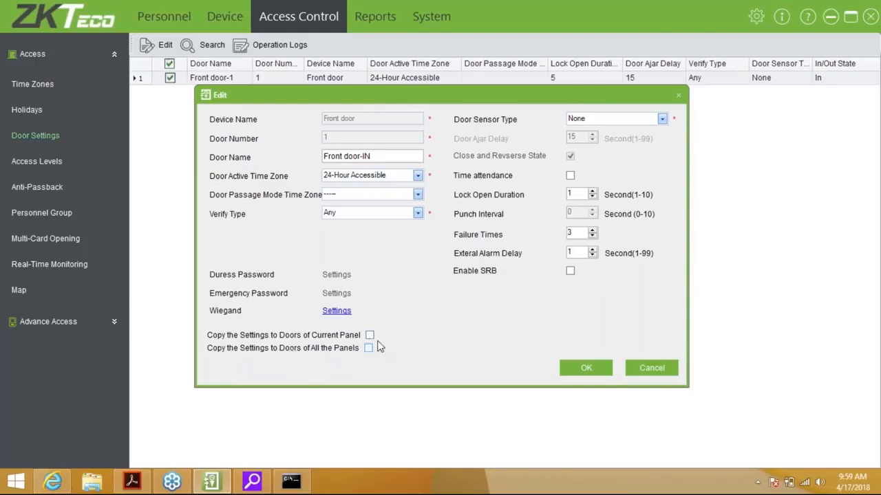
{"action": "left_click", "coordinate": [594, 370]}
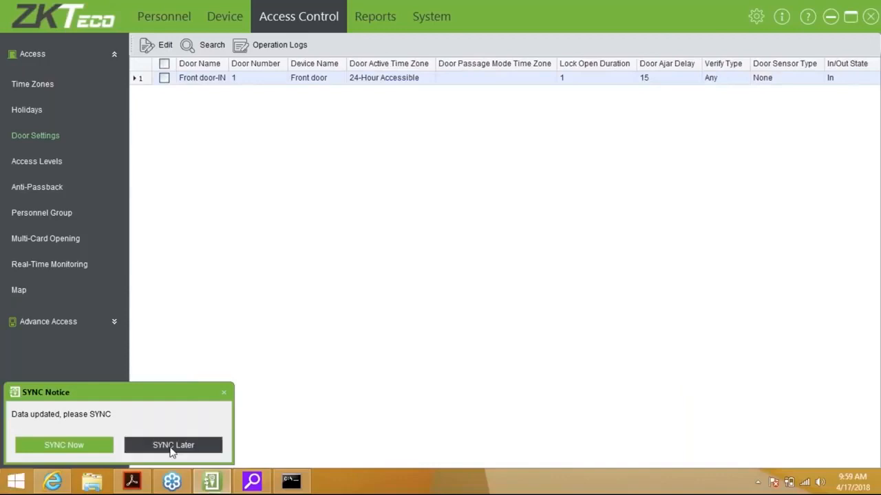
Postpone syncing the door change and open the empty Access Levels page.
{"action": "left_click", "coordinate": [172, 446]}
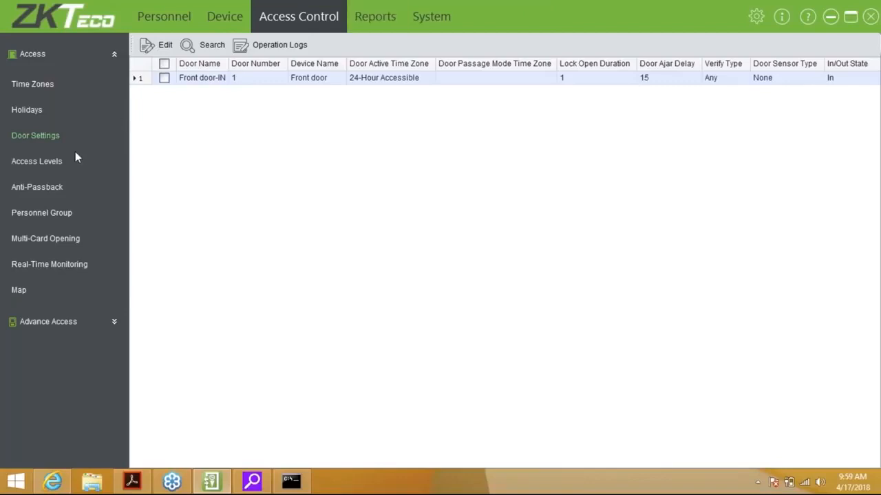
{"action": "left_click", "coordinate": [55, 162]}
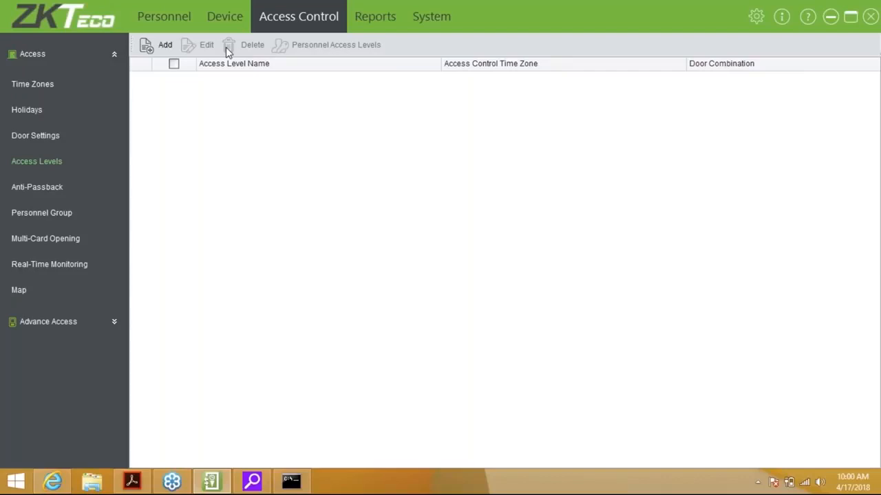
Start a new access level named Normal Access using the 24-Hour Accessible time zone.
{"action": "left_click", "coordinate": [164, 48]}
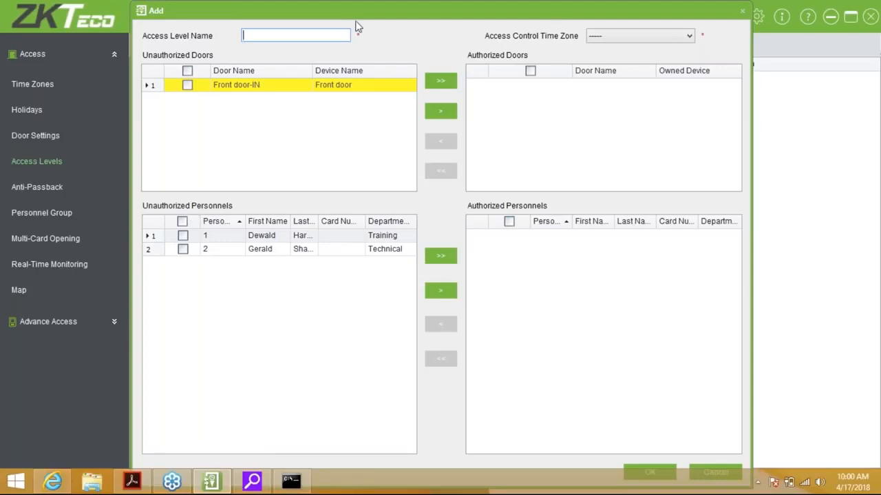
{"action": "left_click", "coordinate": [623, 35]}
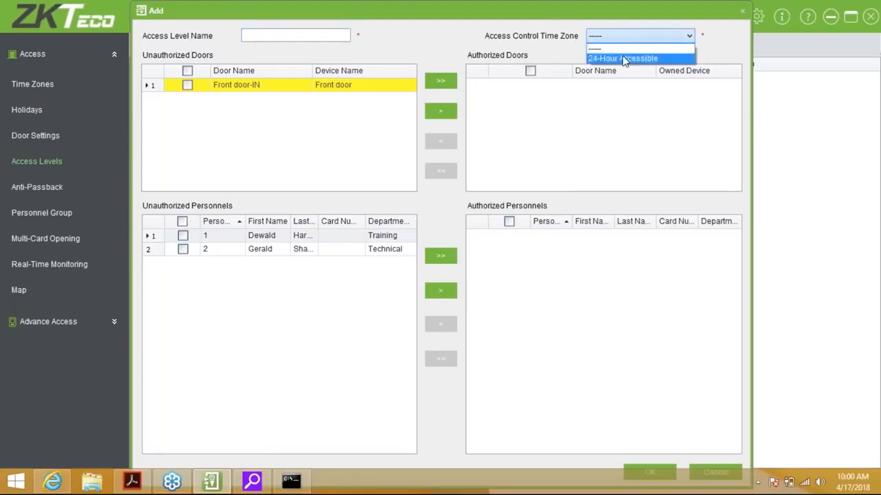
{"action": "left_click", "coordinate": [623, 59]}
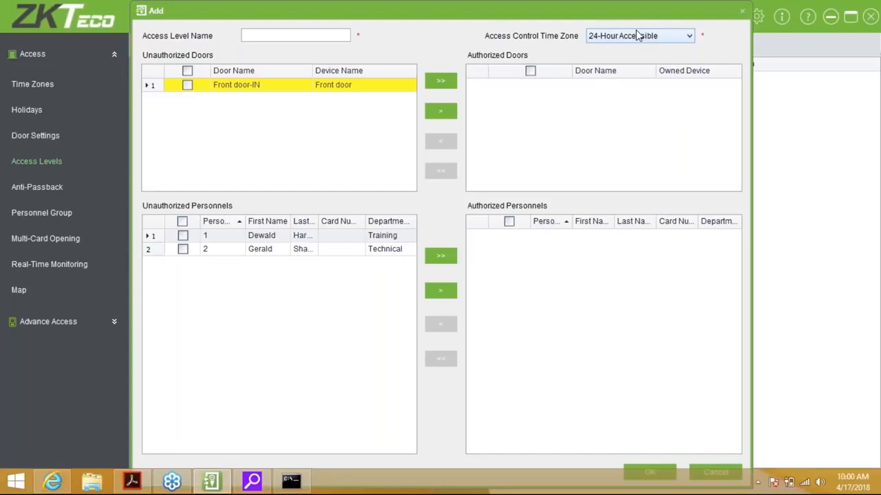
{"action": "left_click", "coordinate": [316, 36]}
{"action": "type", "text": "Normal Access"}
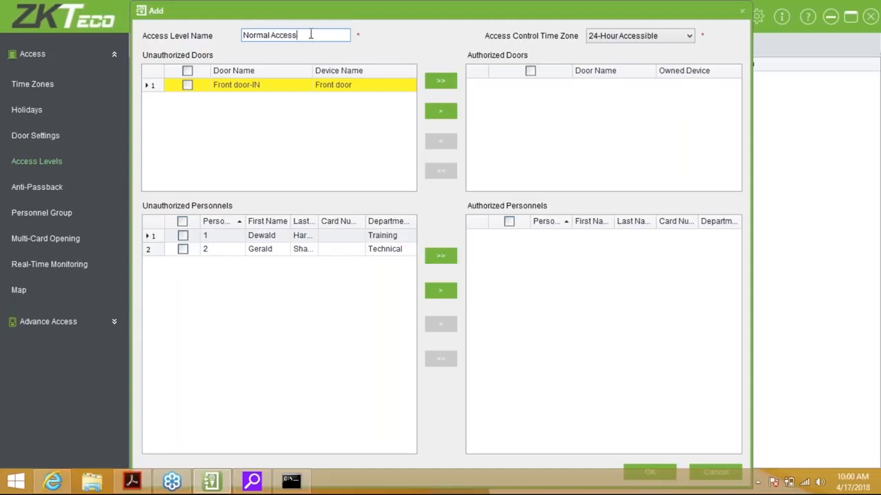
Authorize Front door-IN and all listed personnel for Normal Access, then save it.
{"action": "left_click", "coordinate": [289, 84]}
{"action": "left_click", "coordinate": [278, 90]}
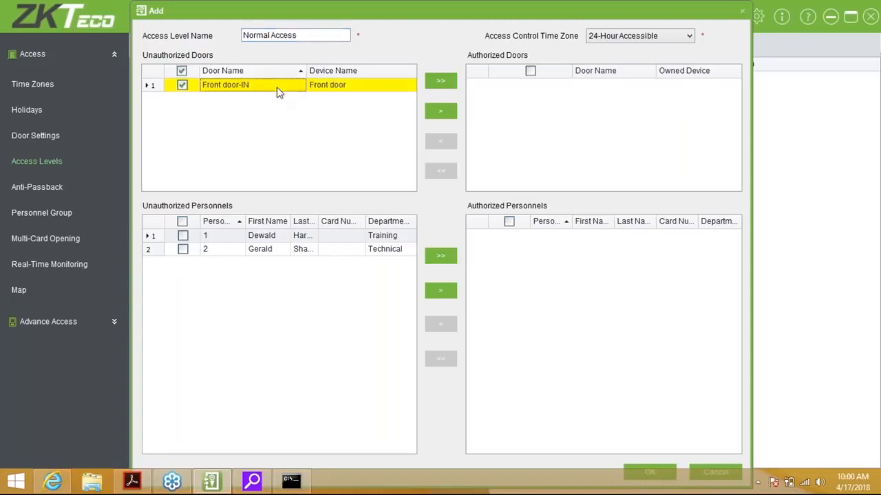
{"action": "left_click", "coordinate": [440, 111]}
{"action": "left_click", "coordinate": [440, 255]}
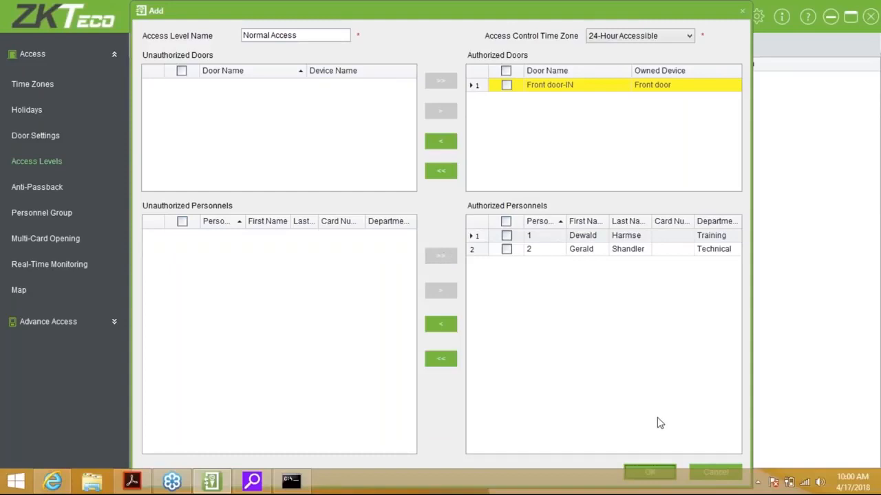
{"action": "left_click", "coordinate": [647, 473]}
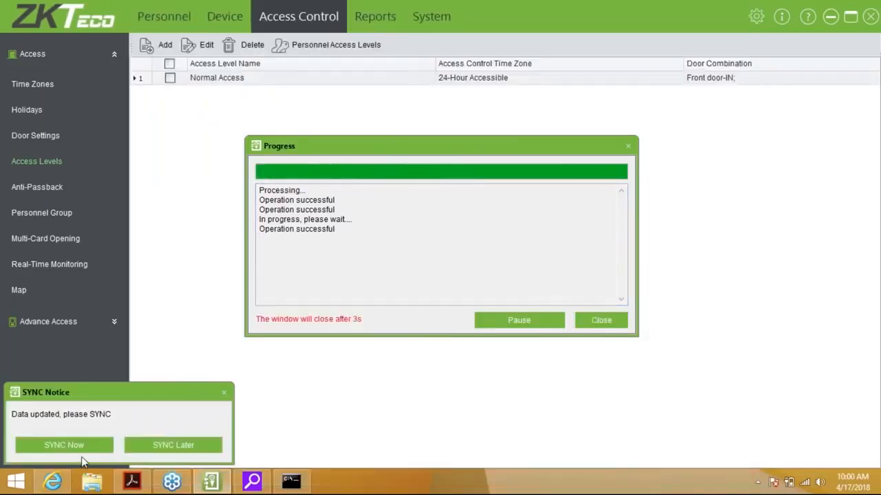
Sync the changes to the Front door device now, watch the details log, and close when finished.
{"action": "left_click", "coordinate": [97, 444]}
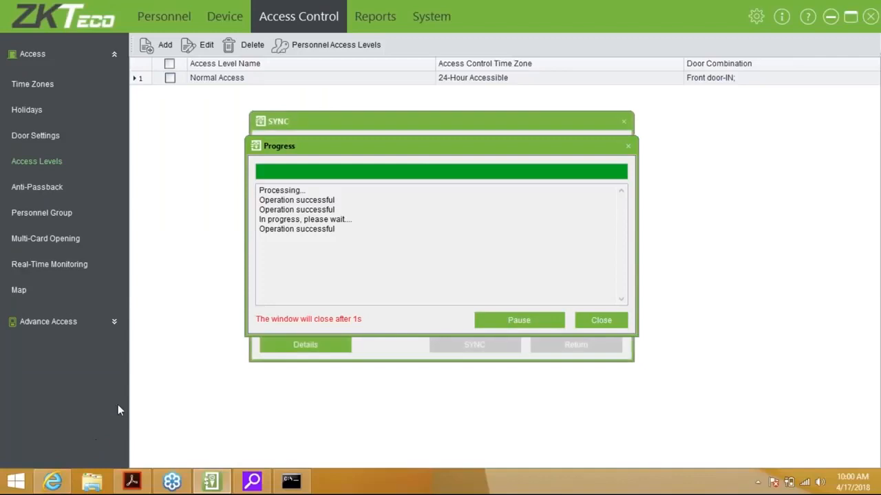
{"action": "left_click", "coordinate": [335, 344]}
{"action": "left_click_drag", "start_coordinate": [457, 117], "coordinate": [461, 99]}
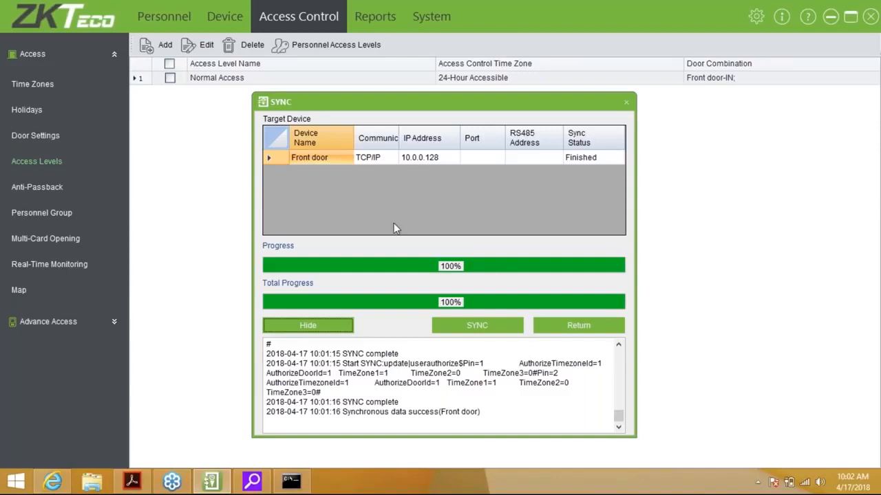
{"action": "left_click", "coordinate": [602, 329]}
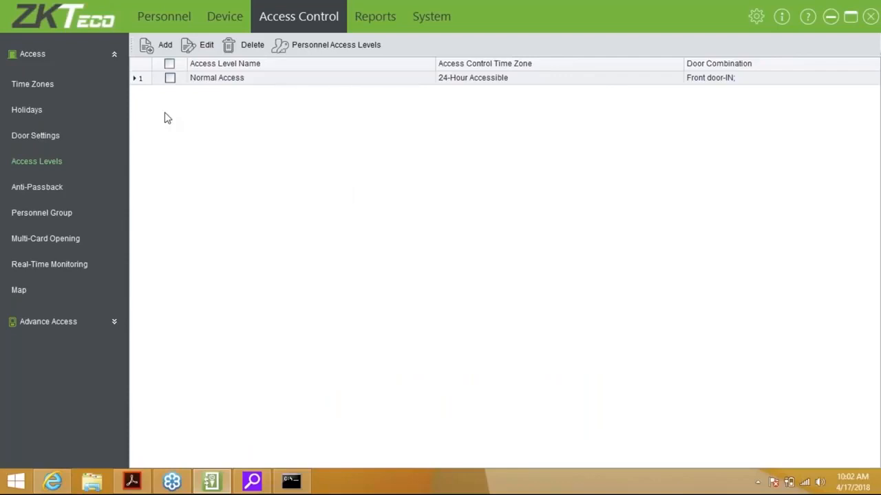
Refresh door monitoring, cancel the Front door alarm, and check the 10:03:06 Disassembling Alarm event.
{"action": "left_click", "coordinate": [69, 268]}
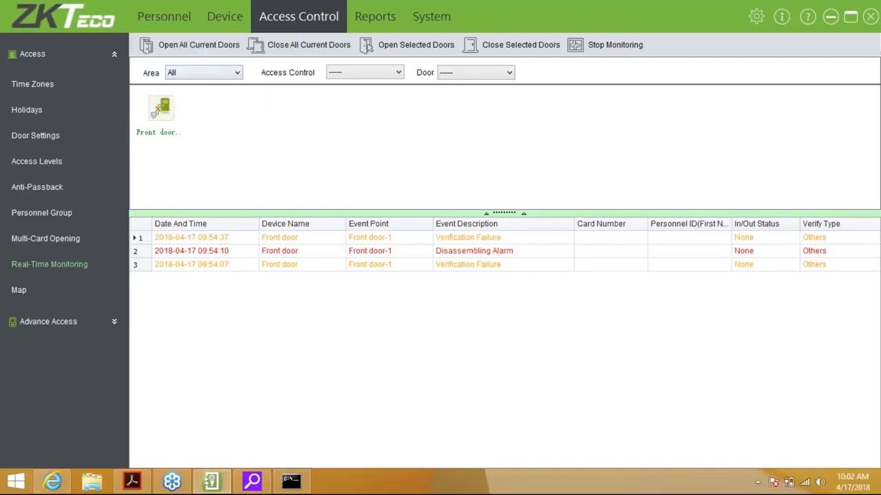
{"action": "left_click", "coordinate": [61, 270]}
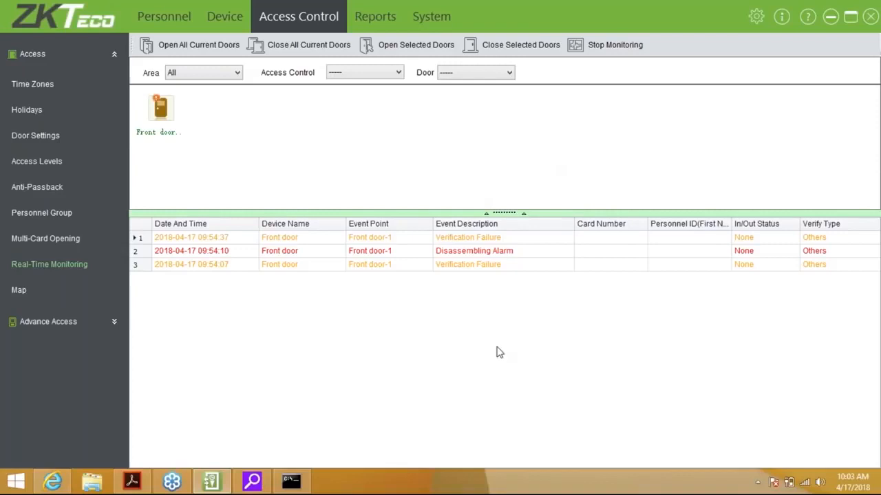
{"action": "right_click", "coordinate": [169, 115]}
{"action": "left_click", "coordinate": [202, 152]}
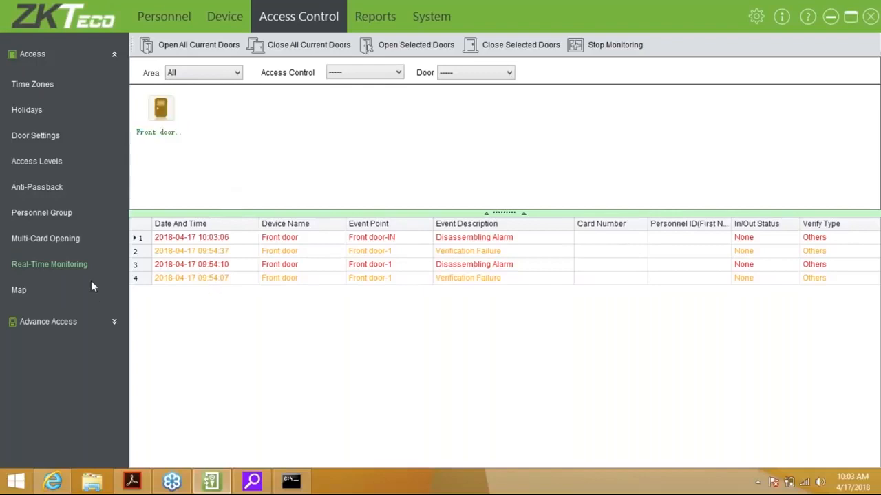
{"action": "left_click", "coordinate": [69, 265]}
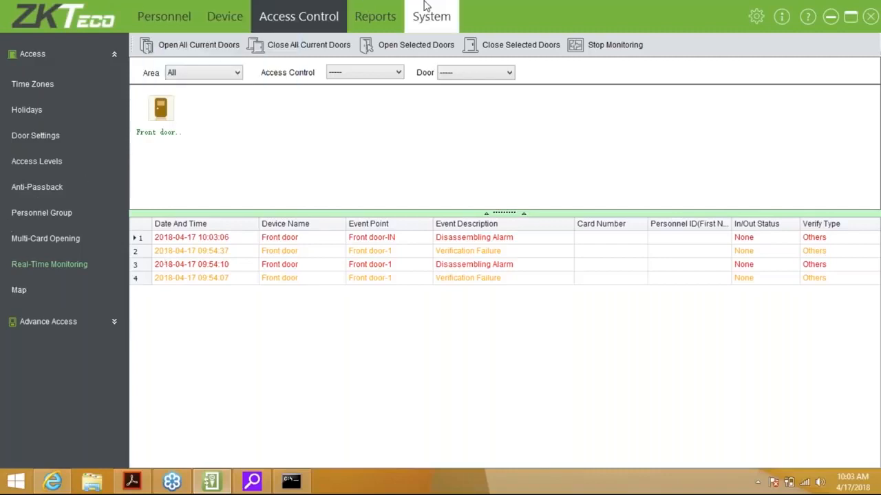
{"action": "left_click", "coordinate": [28, 161]}
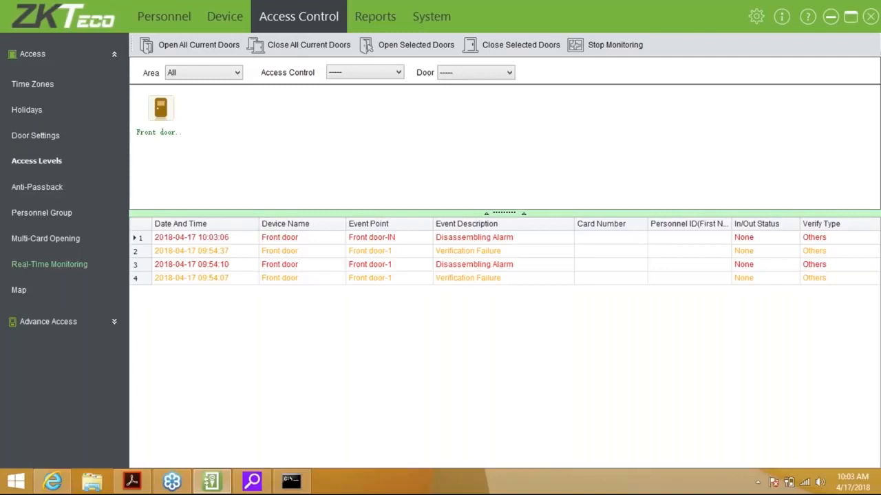
Add a Front door anti-passback rule: combination Null and Save, in/out state Out, sync later.
{"action": "left_click", "coordinate": [52, 188]}
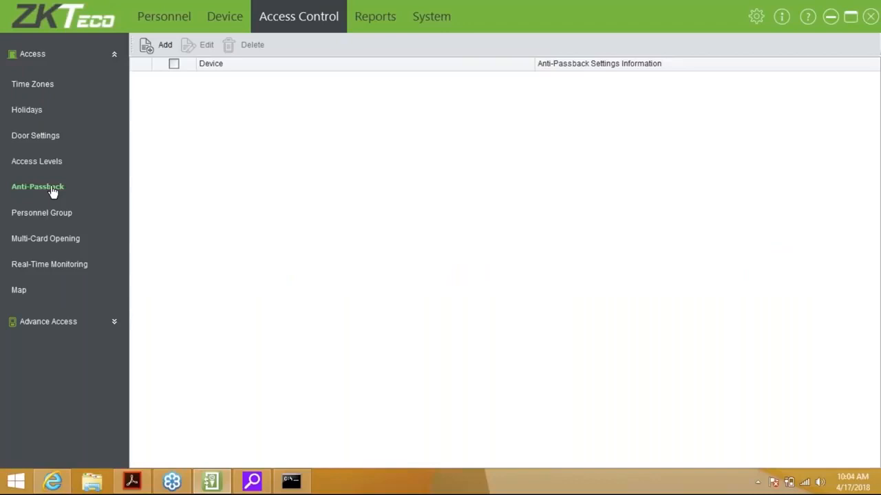
{"action": "left_click", "coordinate": [164, 45]}
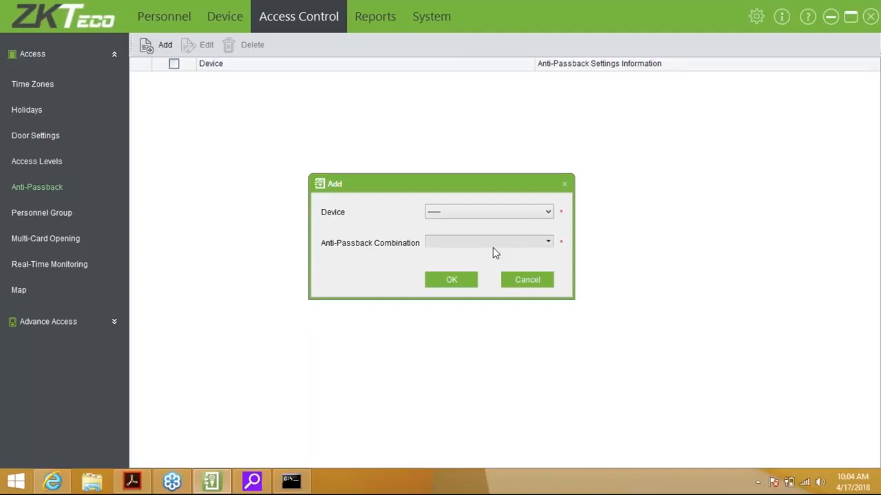
{"action": "left_click", "coordinate": [489, 214]}
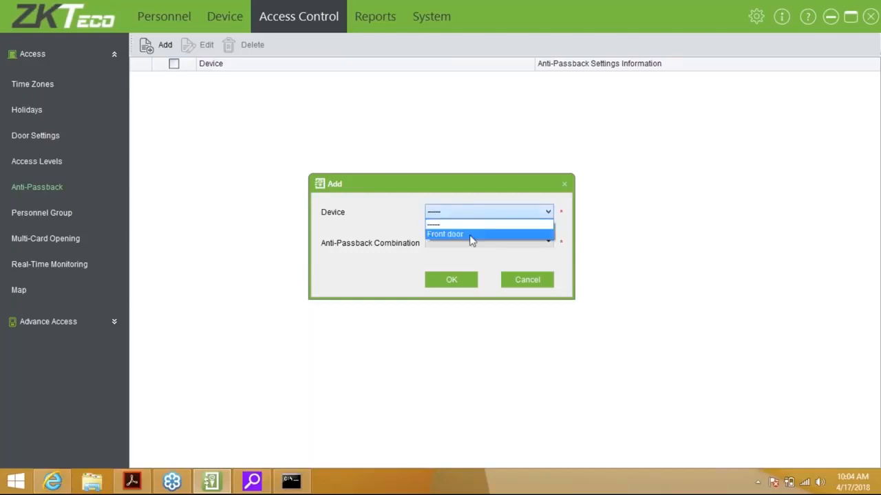
{"action": "left_click", "coordinate": [472, 235]}
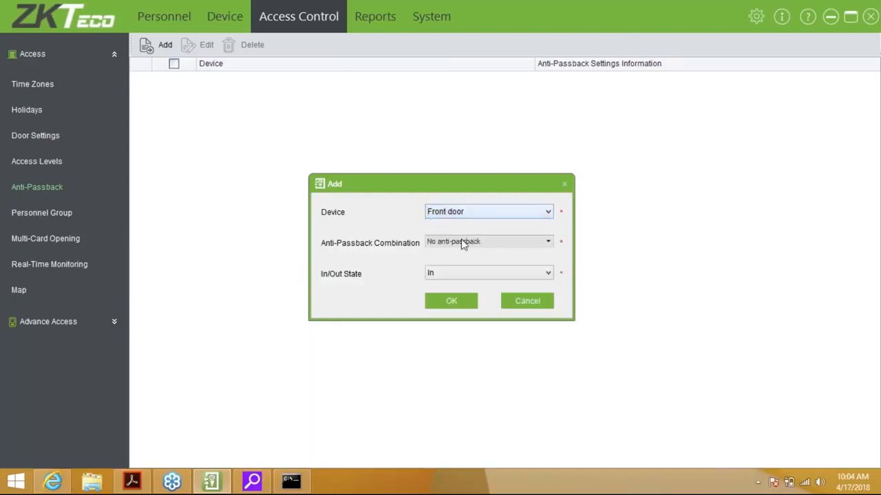
{"action": "left_click", "coordinate": [463, 247]}
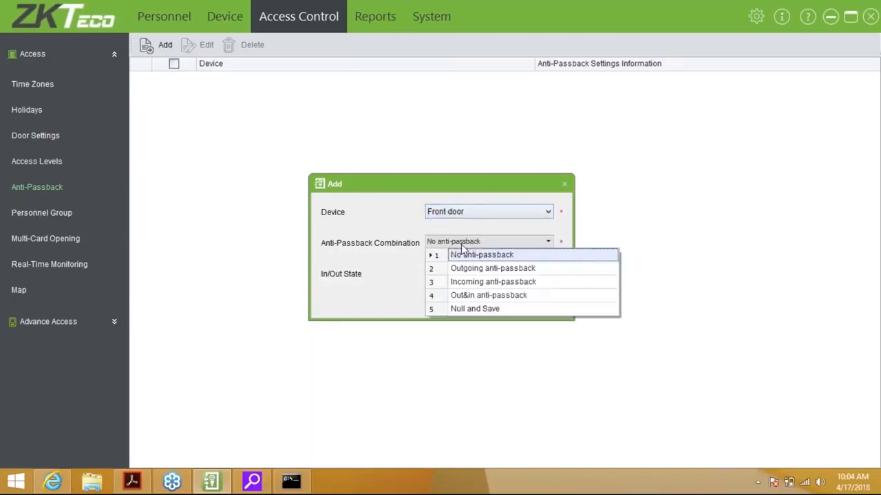
{"action": "left_click", "coordinate": [483, 310]}
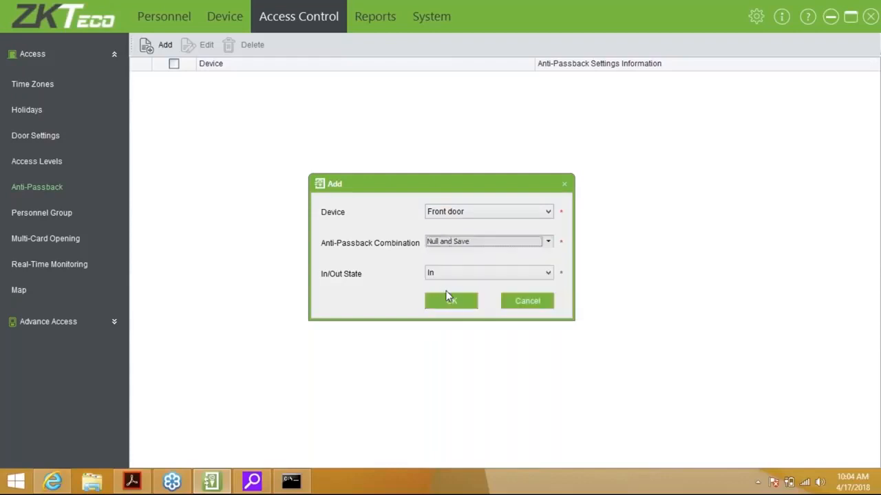
{"action": "left_click", "coordinate": [470, 275]}
{"action": "left_click", "coordinate": [458, 296]}
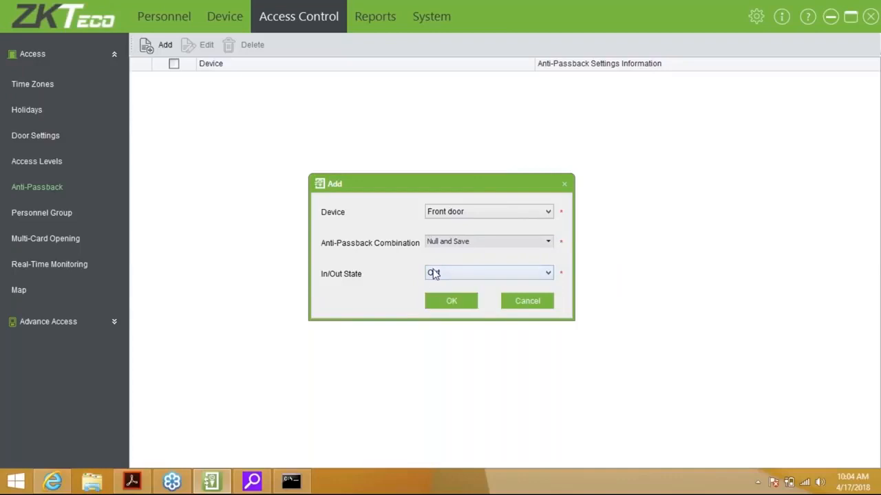
{"action": "left_click", "coordinate": [435, 276]}
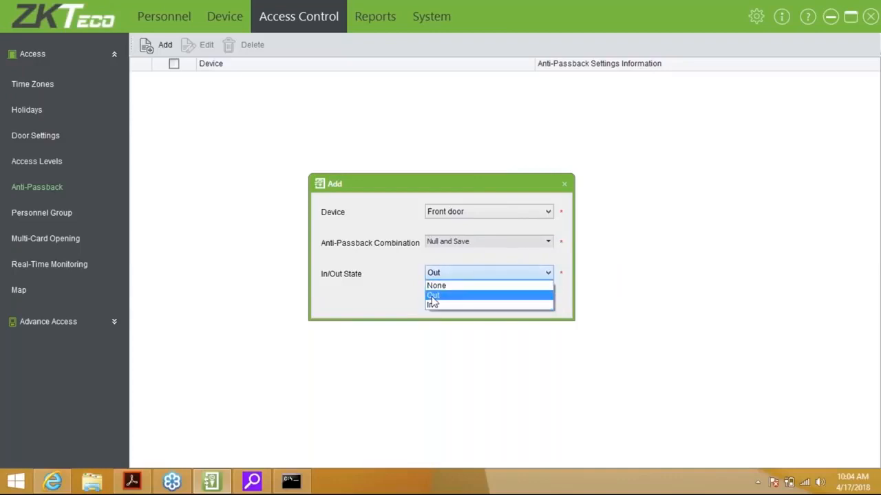
{"action": "left_click", "coordinate": [435, 294]}
{"action": "left_click", "coordinate": [440, 304]}
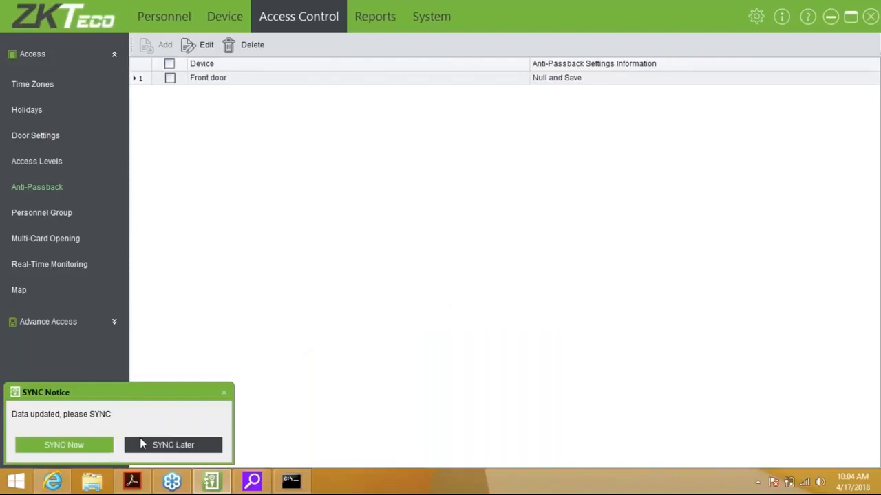
{"action": "left_click", "coordinate": [157, 445]}
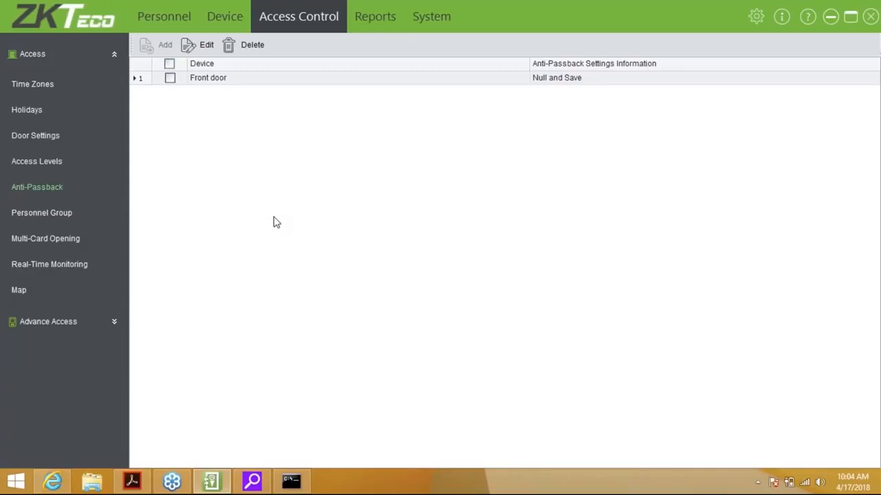
Create personnel group 'Group 1' with group number 2, valid on holidays, syncing later.
{"action": "left_click", "coordinate": [37, 219]}
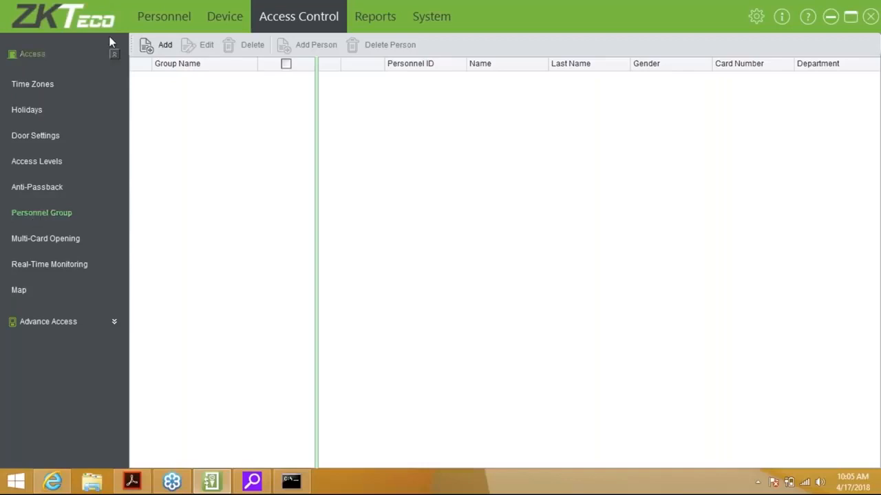
{"action": "left_click", "coordinate": [160, 48]}
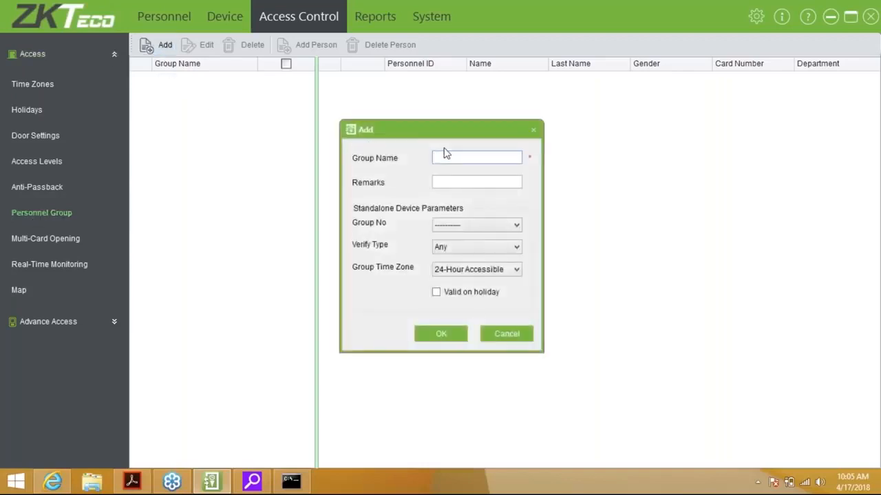
{"action": "type", "text": "Group 1"}
{"action": "key", "text": "Tab"}
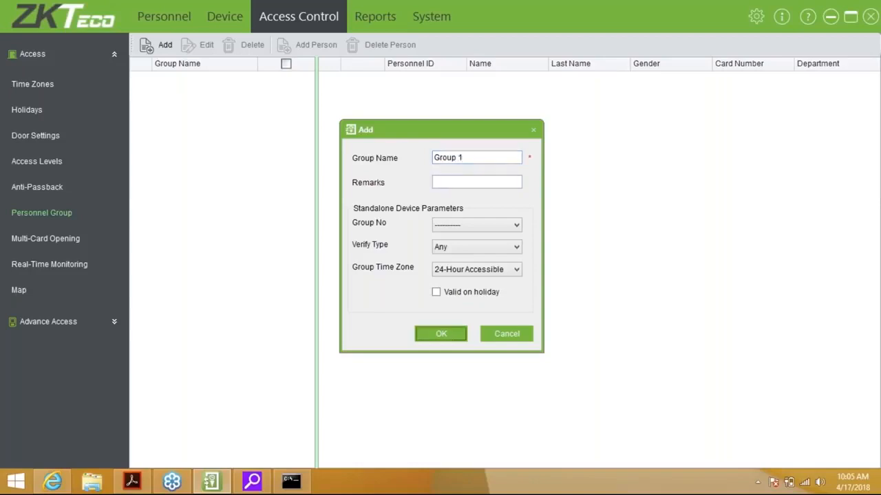
{"action": "left_click", "coordinate": [482, 225]}
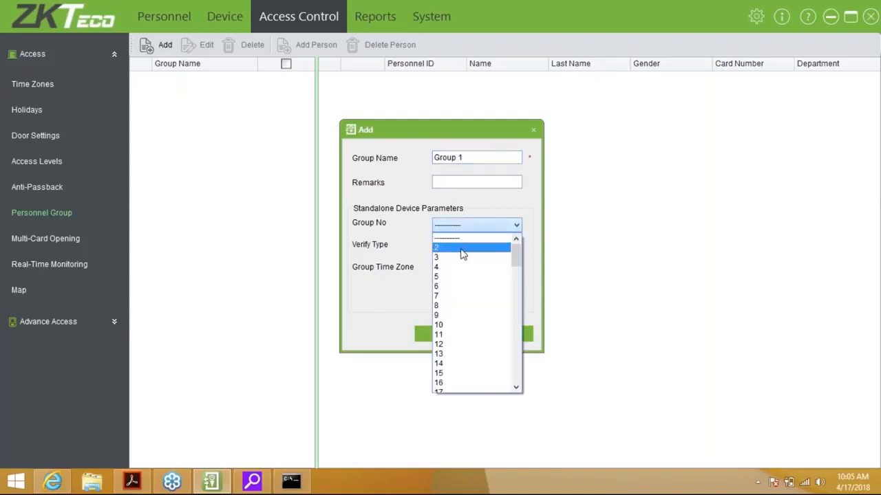
{"action": "left_click", "coordinate": [461, 248]}
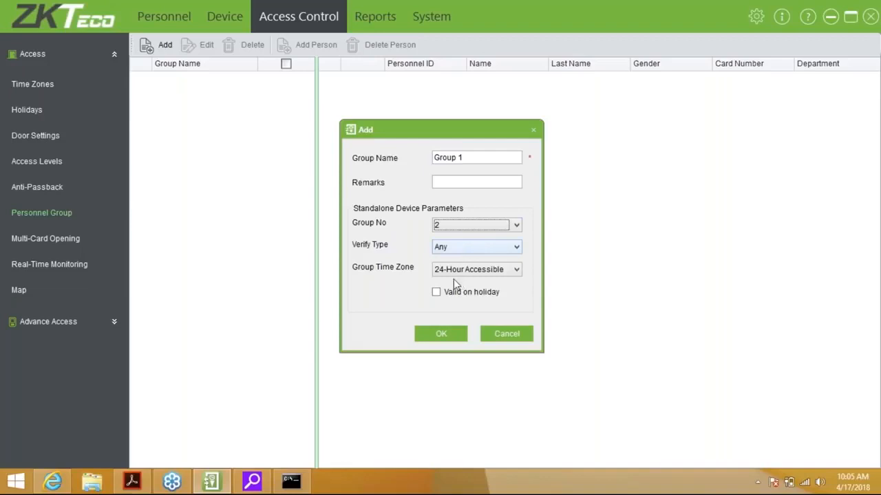
{"action": "left_click", "coordinate": [440, 298]}
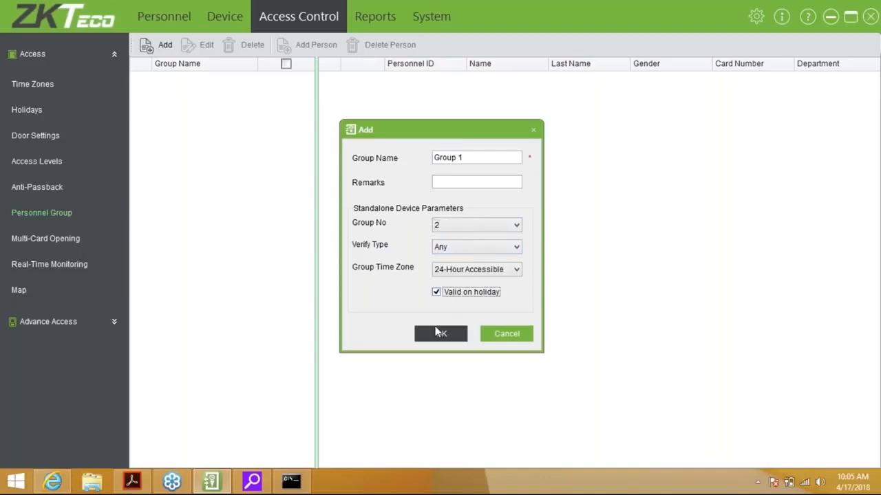
{"action": "left_click", "coordinate": [439, 333]}
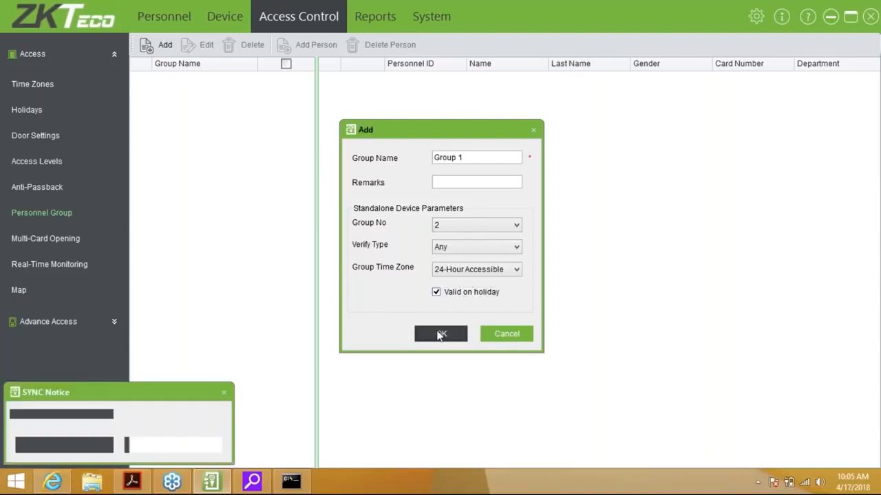
{"action": "left_click", "coordinate": [180, 444]}
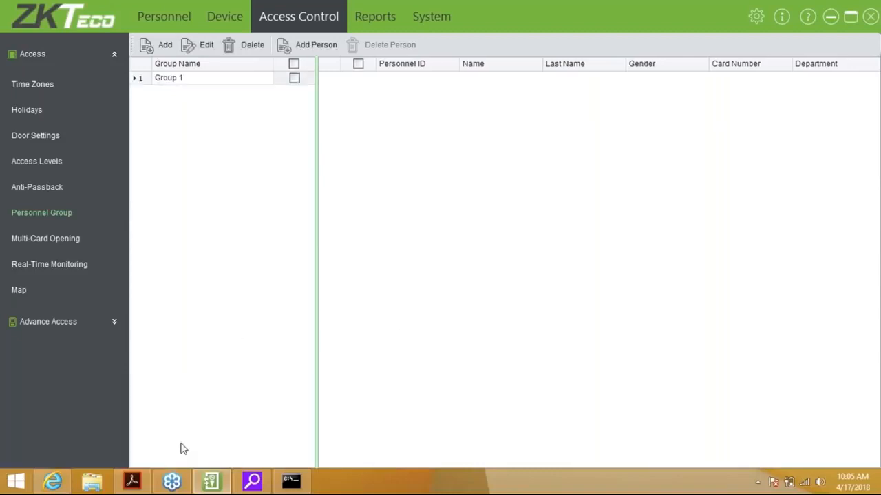
Close the Add Person picker without adding anyone and view the Multi-Card Opening list.
{"action": "left_click", "coordinate": [321, 49]}
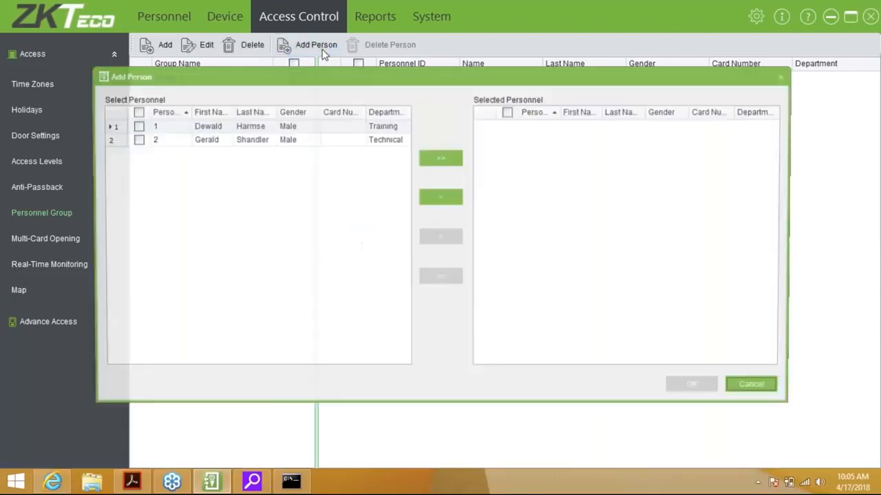
{"action": "left_click", "coordinate": [766, 391]}
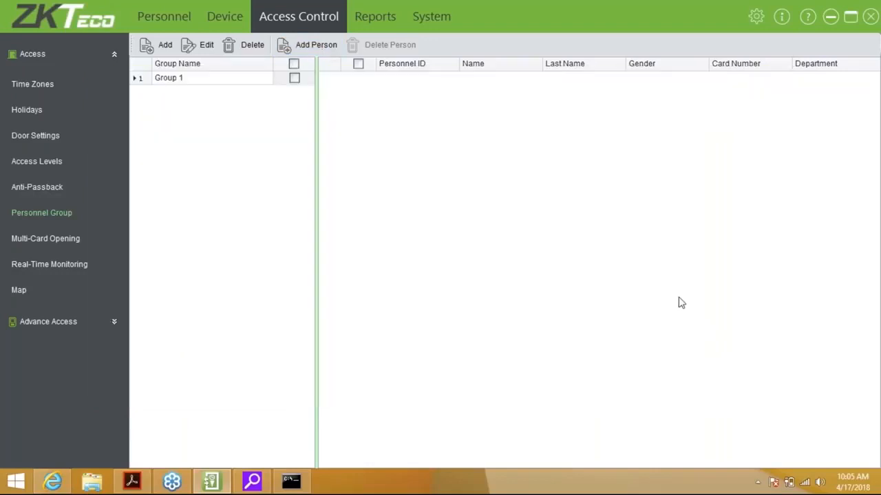
{"action": "left_click", "coordinate": [48, 241]}
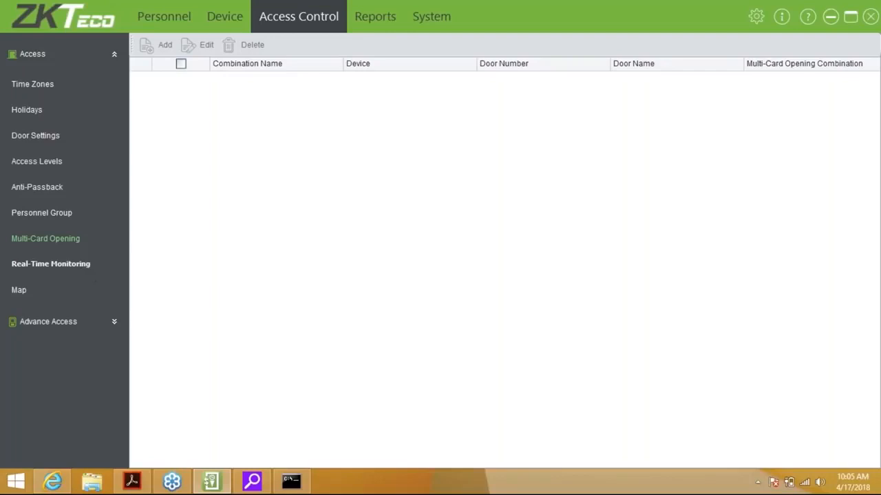
Show the Map page with an enlarged map area and the Advance Access options expanded.
{"action": "left_click", "coordinate": [18, 291]}
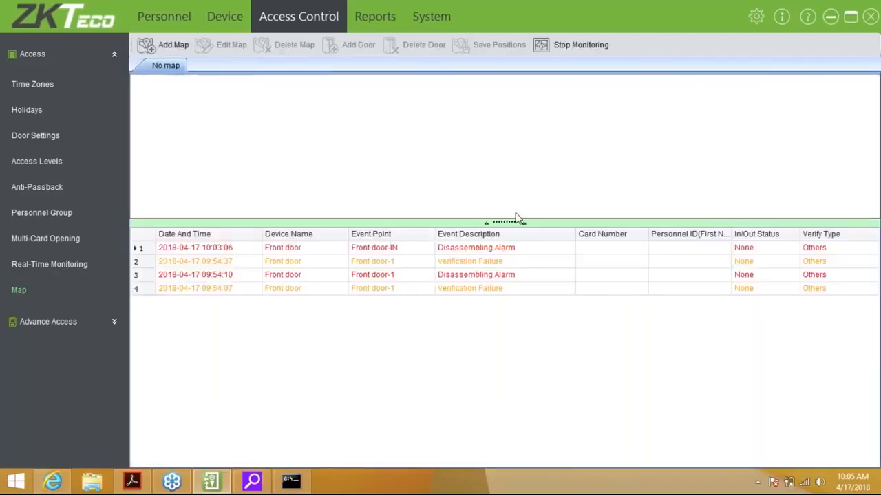
{"action": "left_click_drag", "start_coordinate": [518, 218], "coordinate": [507, 280]}
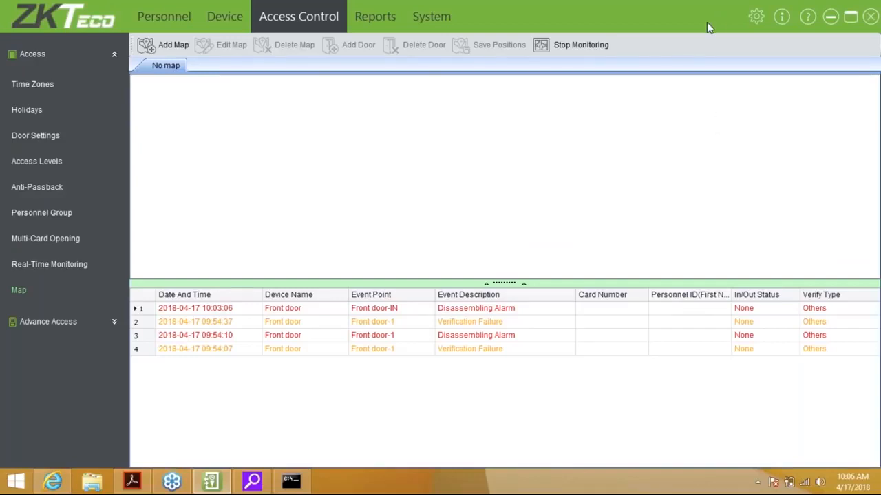
{"action": "left_click", "coordinate": [114, 322]}
{"action": "left_click_drag", "start_coordinate": [124, 315], "coordinate": [123, 320]}
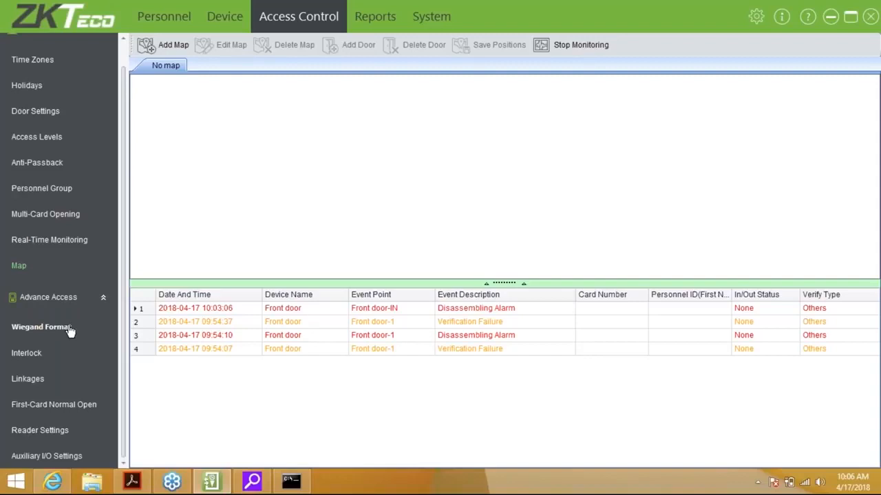
Inspect Wiegand Format, cancel adding a new format, then view the Interlock list.
{"action": "left_click", "coordinate": [70, 331]}
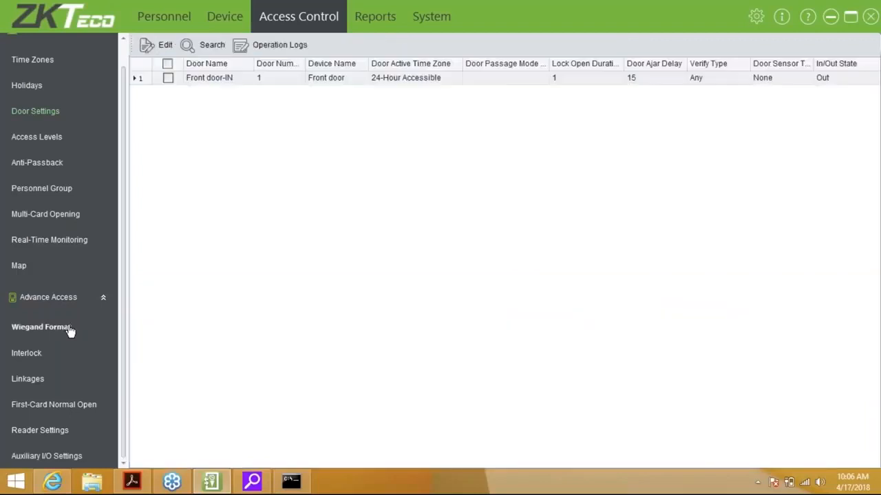
{"action": "left_click", "coordinate": [70, 331]}
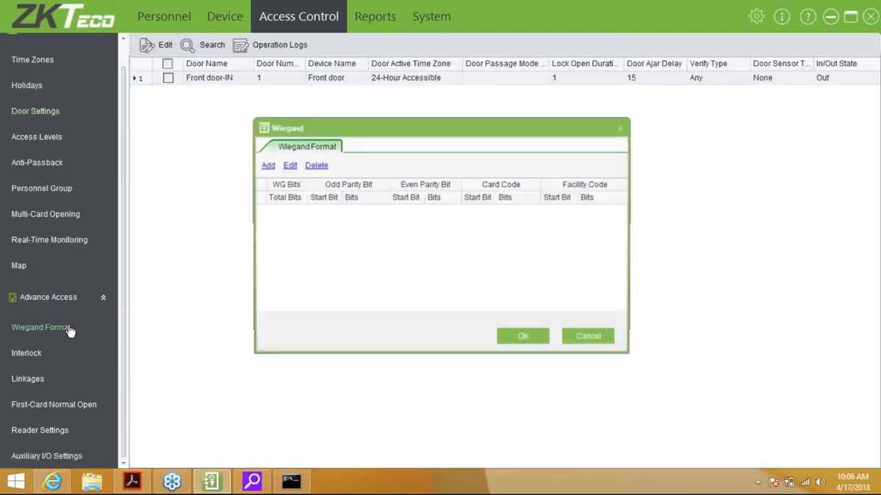
{"action": "left_click", "coordinate": [268, 167]}
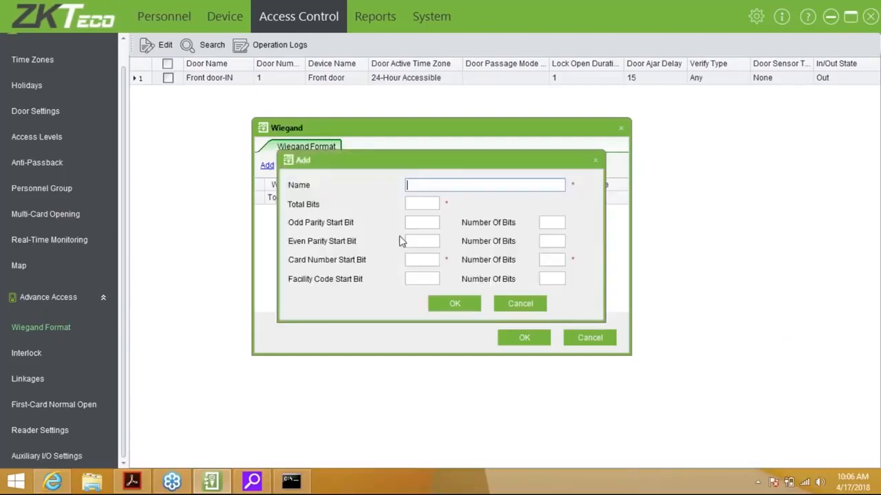
{"action": "left_click", "coordinate": [516, 302]}
{"action": "left_click", "coordinate": [585, 337]}
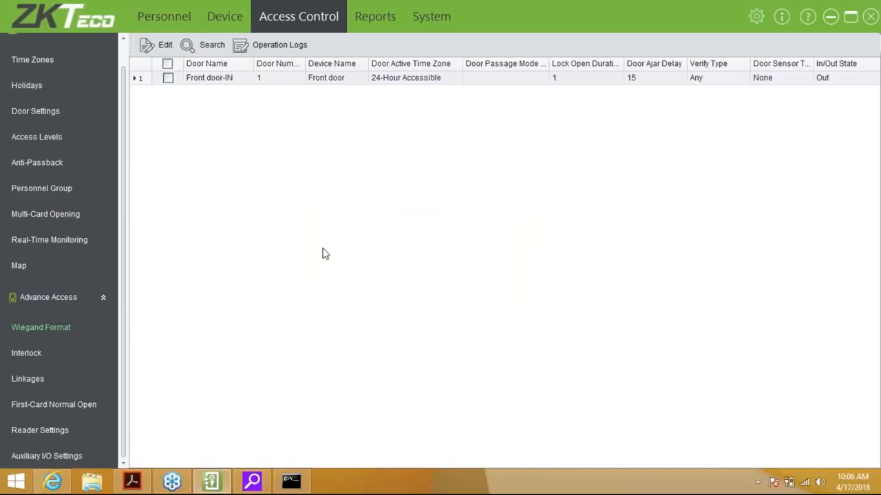
{"action": "left_click", "coordinate": [28, 354]}
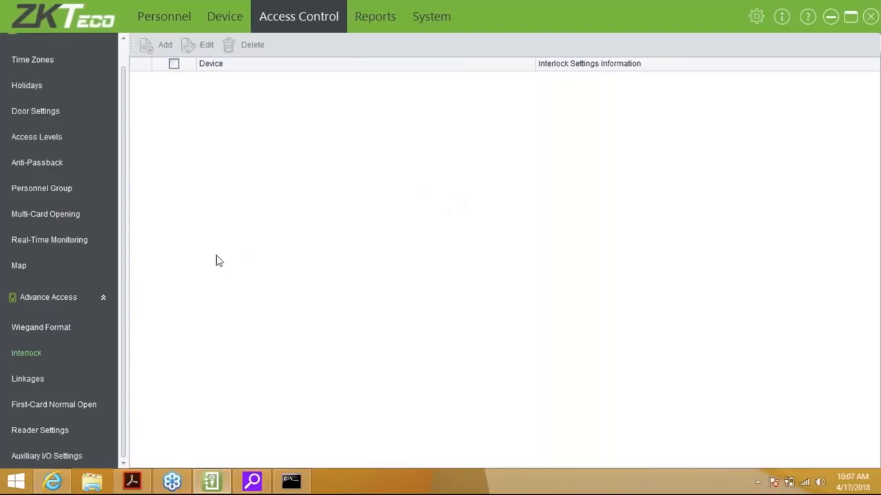
View the Linkages page, then the empty First-Card Normal Open list.
{"action": "left_click", "coordinate": [28, 378]}
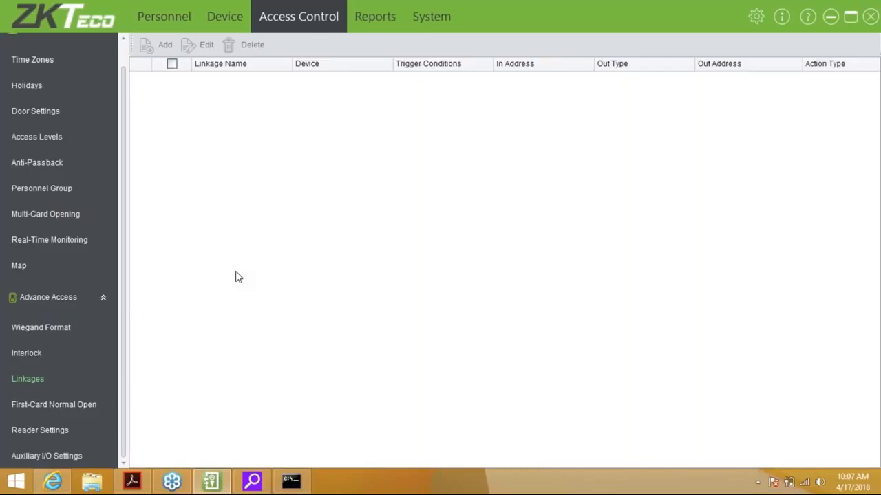
{"action": "left_click", "coordinate": [80, 413]}
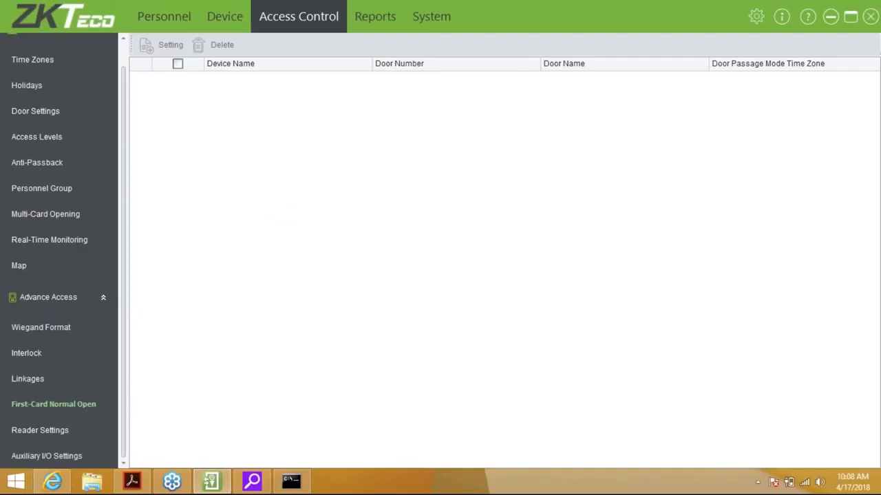
Open Reader Settings, try Edit with no reader selected, and dismiss the warning.
{"action": "left_click", "coordinate": [38, 435]}
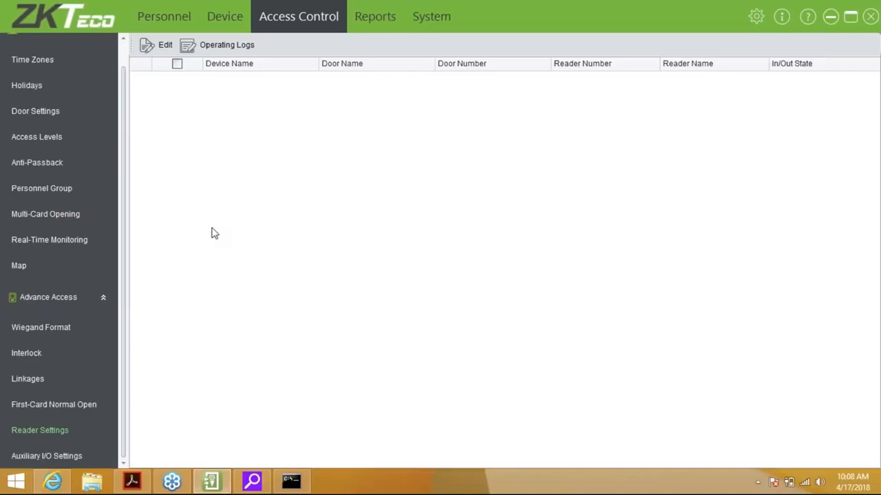
{"action": "left_click", "coordinate": [163, 45]}
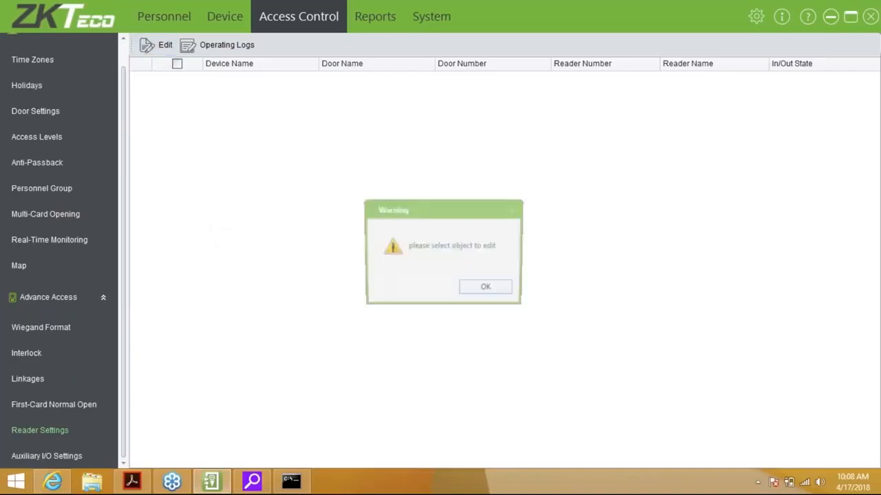
{"action": "left_click", "coordinate": [484, 288]}
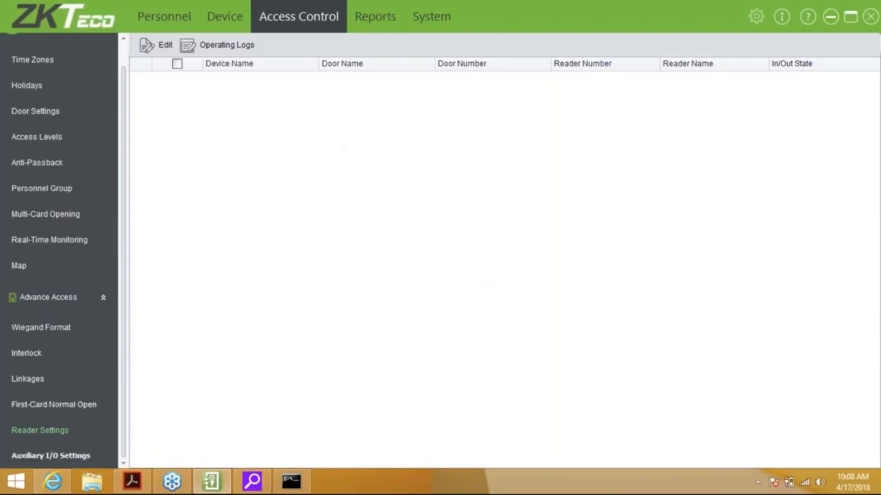
View Auxiliary I/O Settings, then the Reports Events Today list of six Front door events.
{"action": "left_click", "coordinate": [41, 456]}
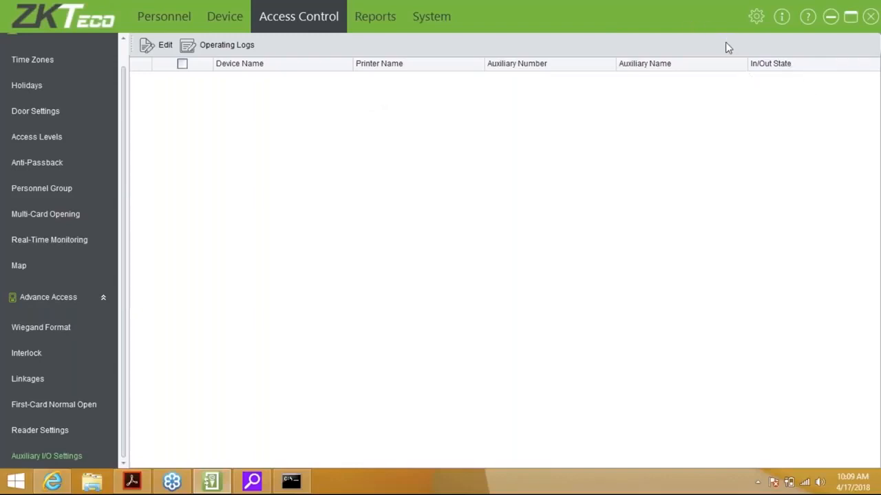
{"action": "left_click", "coordinate": [380, 17]}
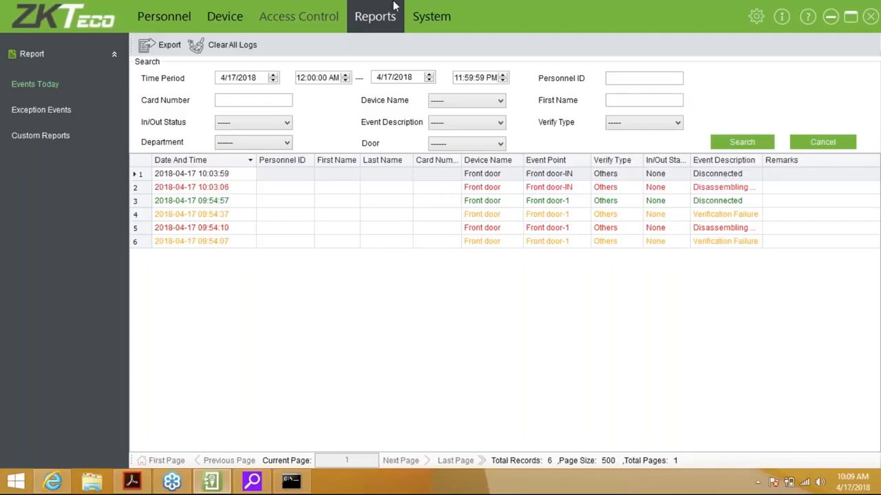
Get new logs from the Front door device and return to the 12-record Events Today report.
{"action": "mouse_move", "coordinate": [235, 18]}
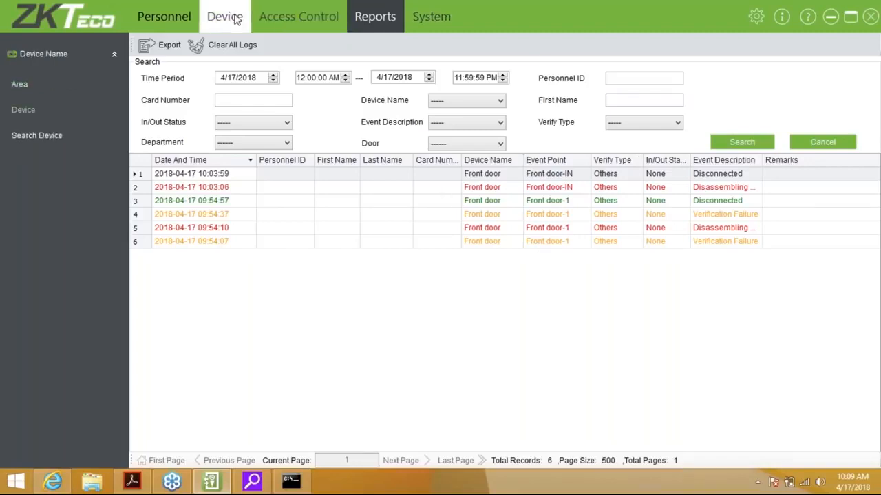
{"action": "left_click", "coordinate": [235, 19]}
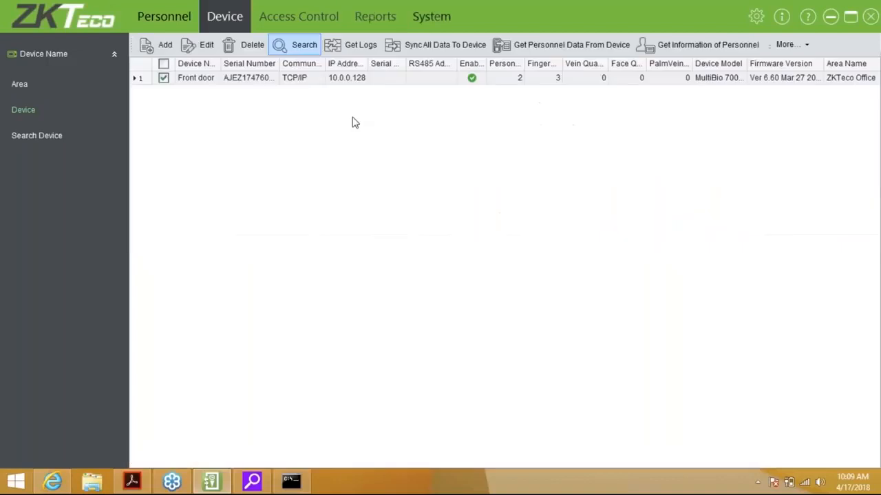
{"action": "left_click", "coordinate": [360, 48]}
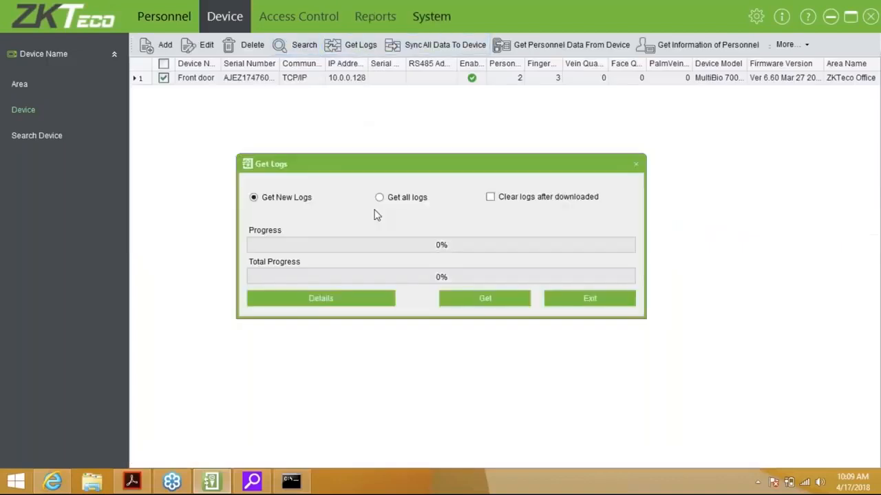
{"action": "left_click", "coordinate": [484, 298]}
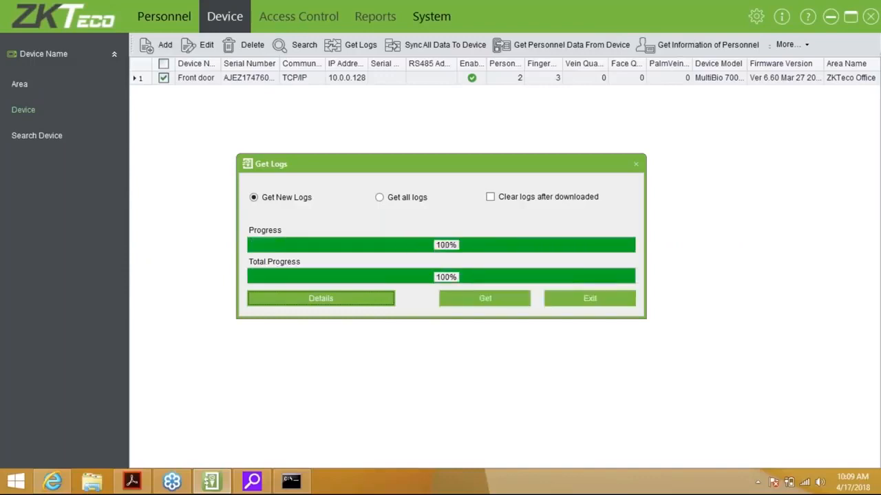
{"action": "left_click", "coordinate": [610, 306]}
{"action": "left_click", "coordinate": [385, 27]}
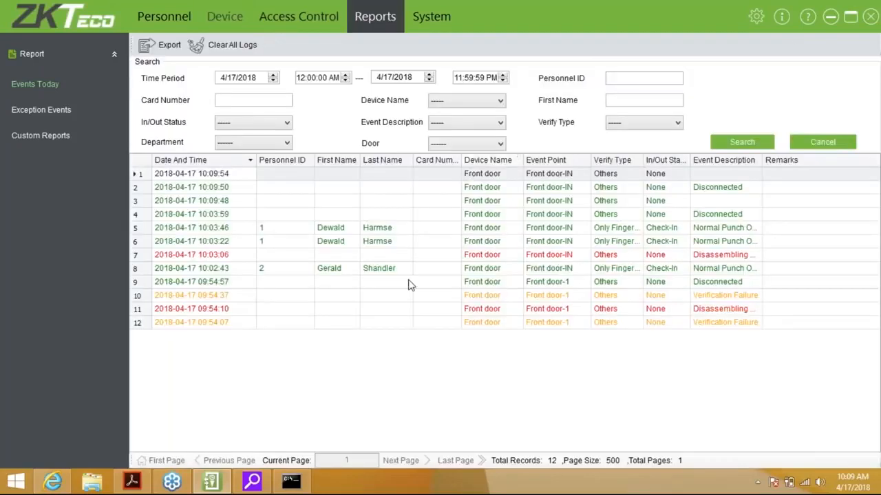
Search today's events for personnel ID 2, then view the two Exception Events entries.
{"action": "left_click", "coordinate": [408, 284]}
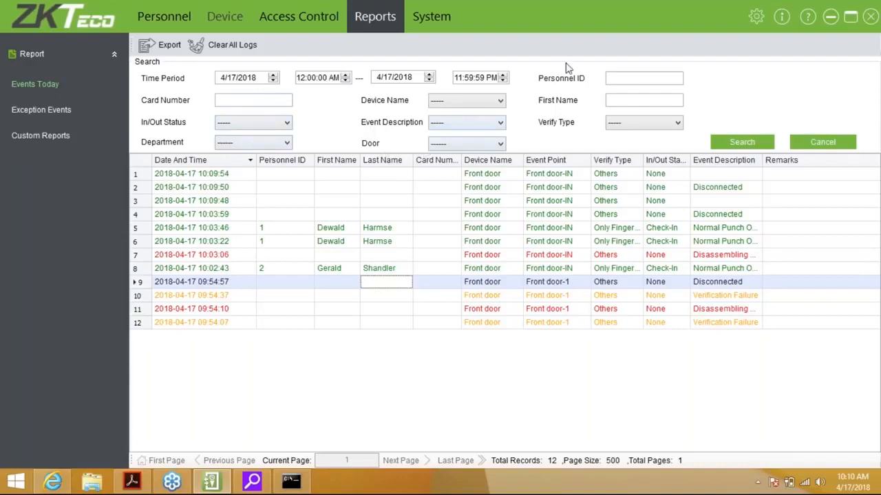
{"action": "left_click", "coordinate": [612, 74]}
{"action": "type", "text": "2"}
{"action": "left_click", "coordinate": [736, 141]}
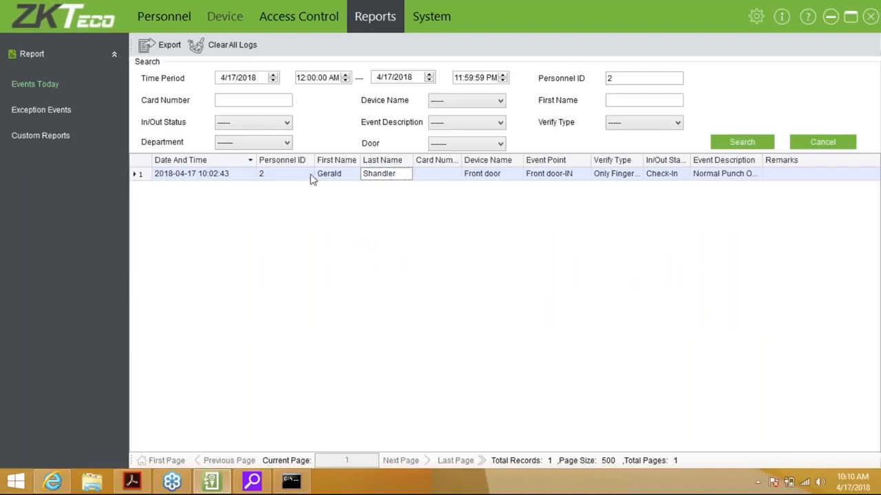
{"action": "left_click", "coordinate": [48, 120]}
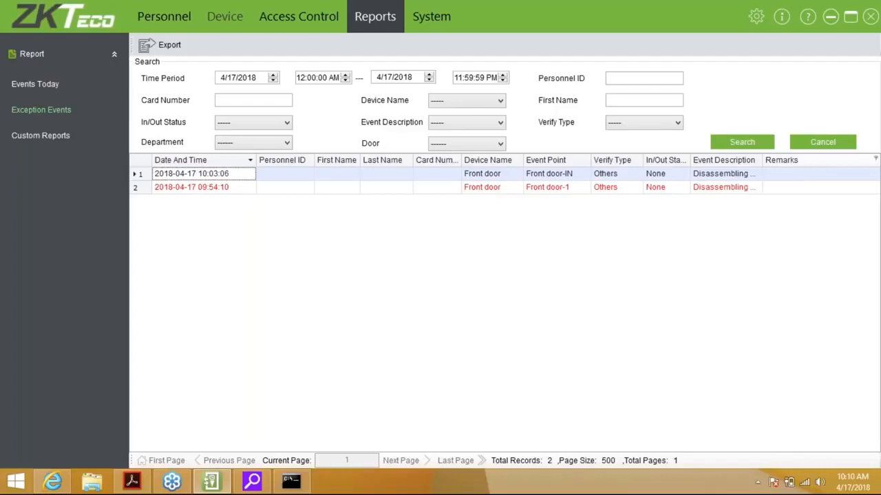
Widen the Event Description column so 'Disassembling Alarm' shows in full, then view Custom Reports.
{"action": "left_click_drag", "start_coordinate": [762, 160], "coordinate": [785, 160]}
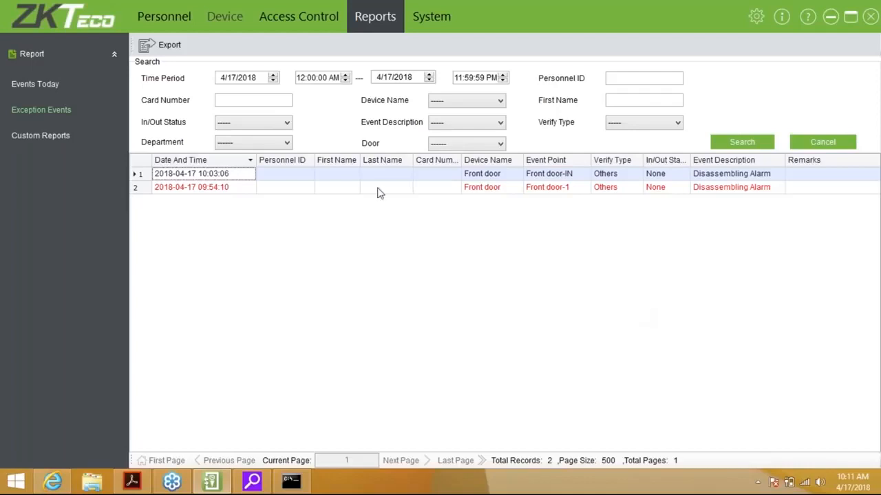
{"action": "left_click", "coordinate": [55, 136]}
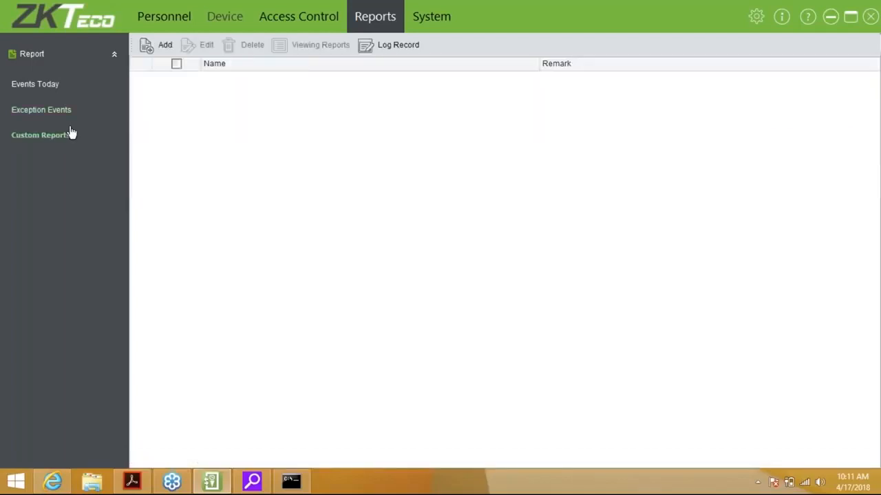
{"action": "left_click", "coordinate": [160, 44]}
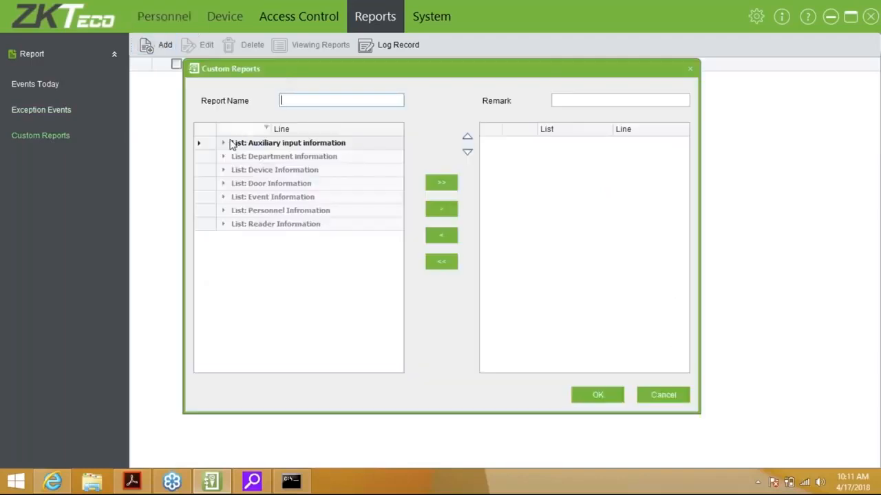
{"action": "left_click", "coordinate": [227, 143]}
{"action": "left_click", "coordinate": [225, 199]}
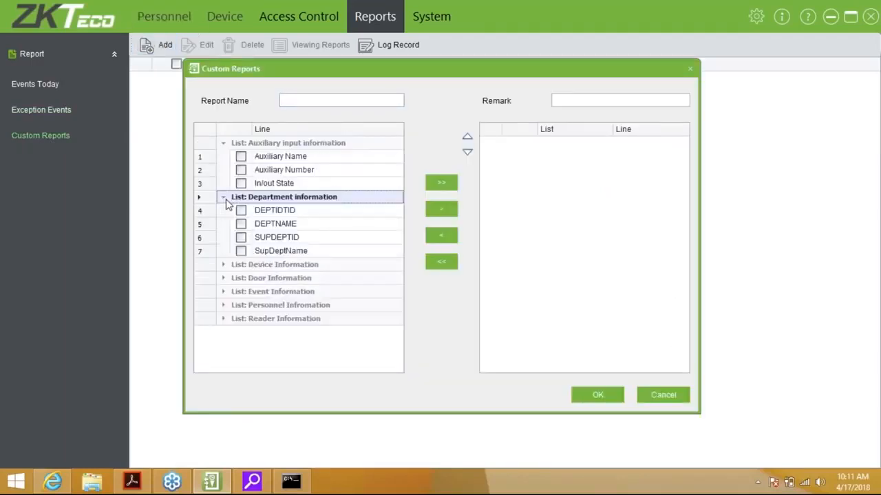
{"action": "left_click", "coordinate": [228, 265]}
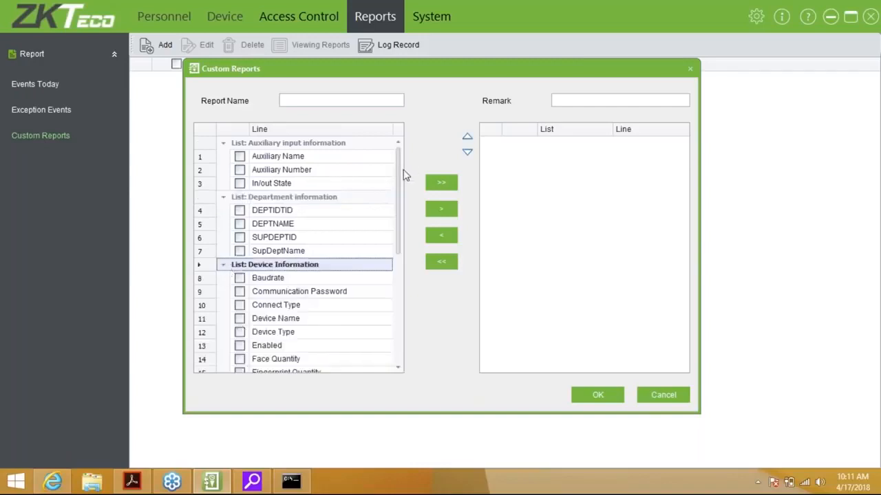
{"action": "left_click_drag", "start_coordinate": [398, 176], "coordinate": [394, 305]}
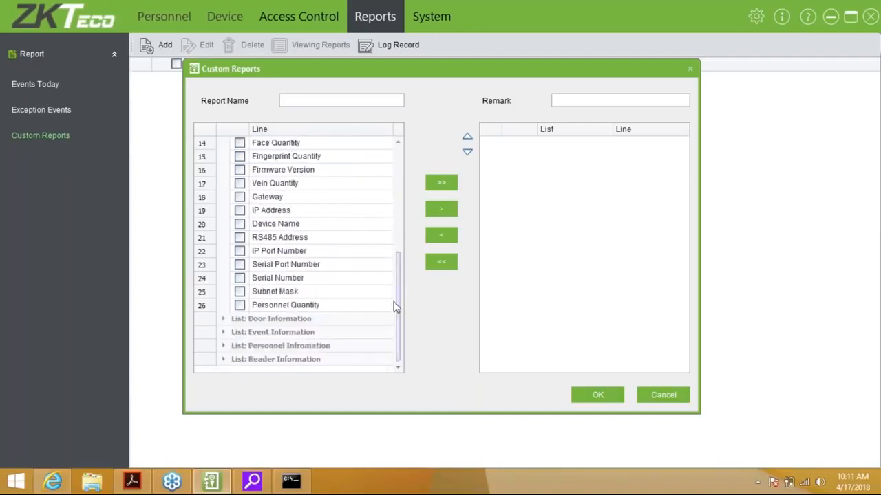
{"action": "left_click", "coordinate": [657, 397]}
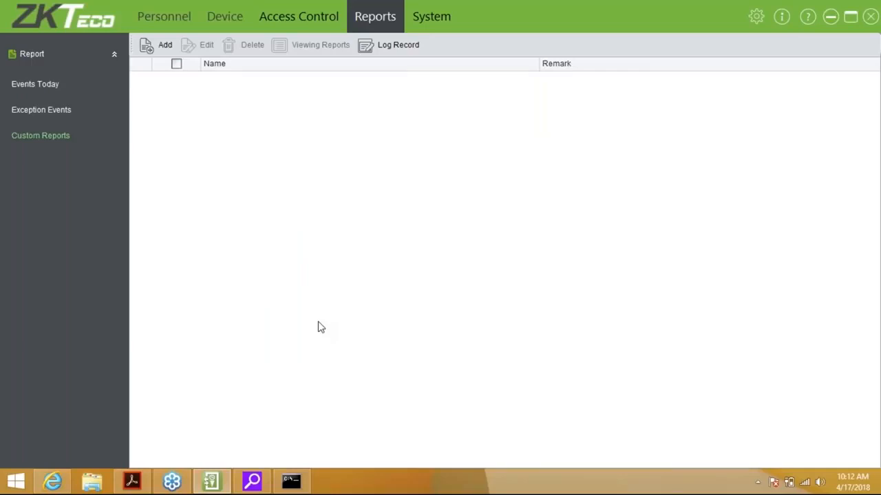
In the System area, expand Data Base and view the Database Connection settings without changing them.
{"action": "left_click", "coordinate": [451, 13]}
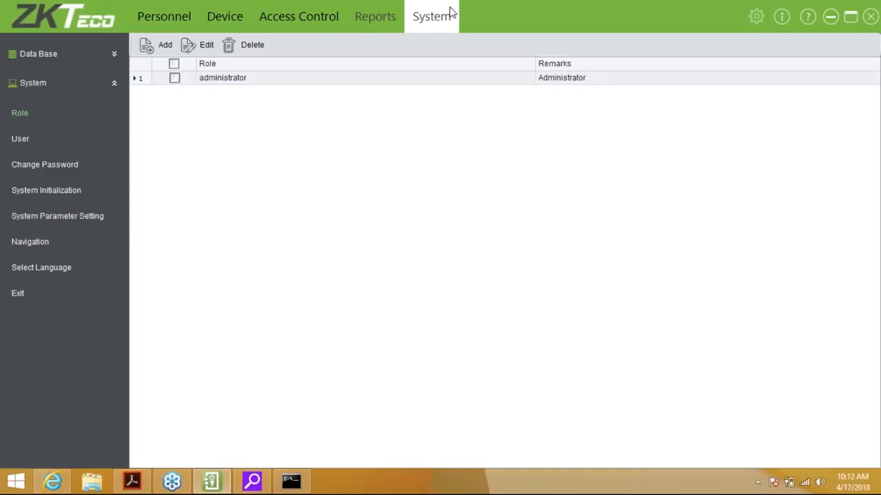
{"action": "left_click", "coordinate": [114, 54]}
{"action": "left_click", "coordinate": [77, 87]}
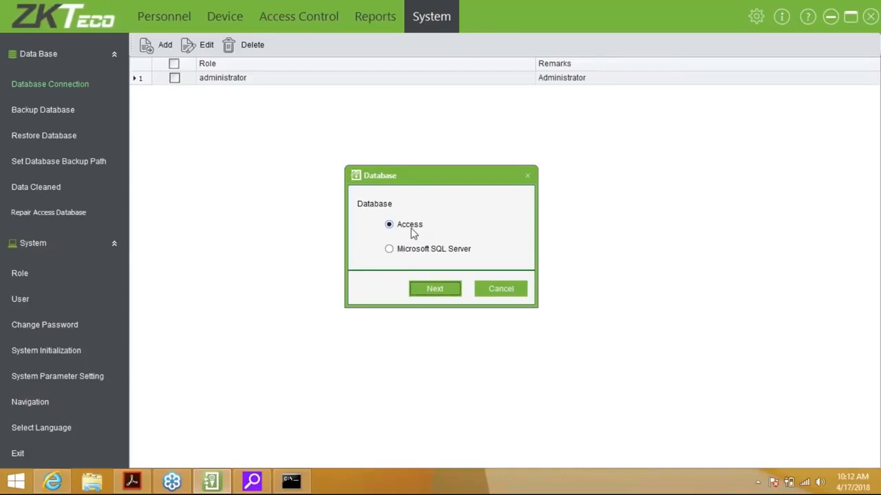
{"action": "left_click", "coordinate": [502, 289]}
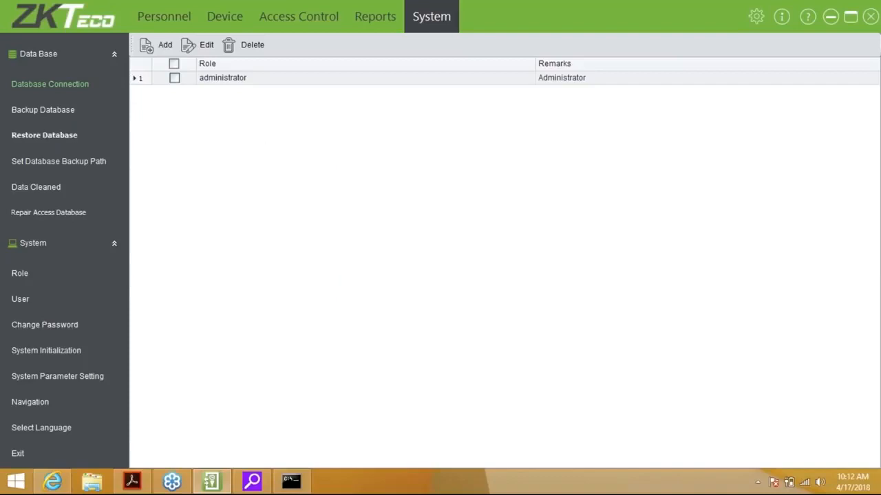
Back up the database as 'Access 3.5' (.mdb) into the Access3.5 Backup folder.
{"action": "left_click", "coordinate": [48, 112]}
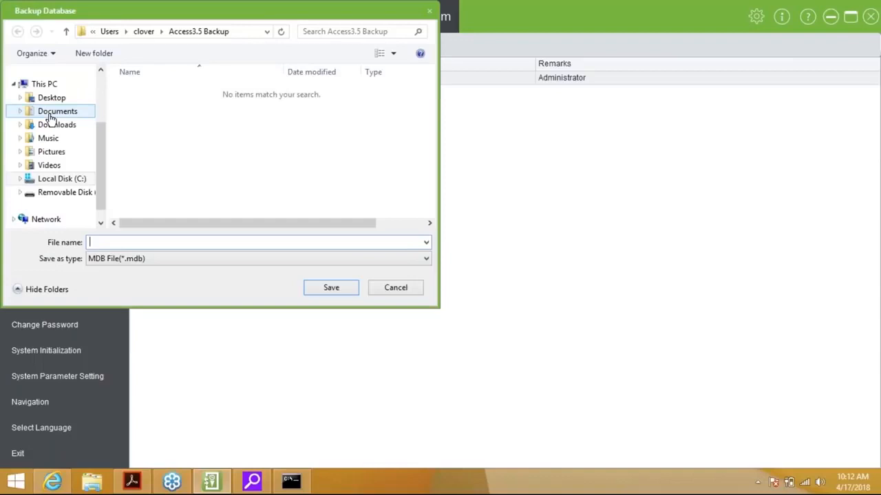
{"action": "type", "text": "A"}
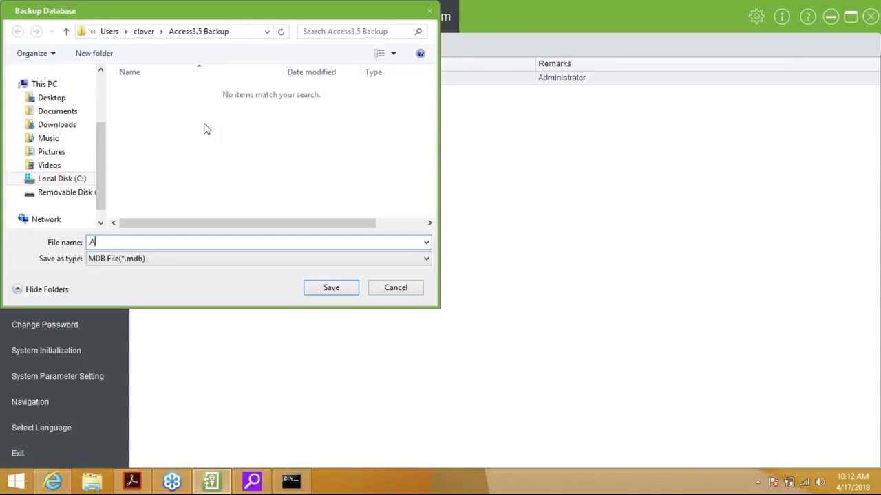
{"action": "type", "text": "ccess 3.5"}
{"action": "left_click", "coordinate": [336, 293]}
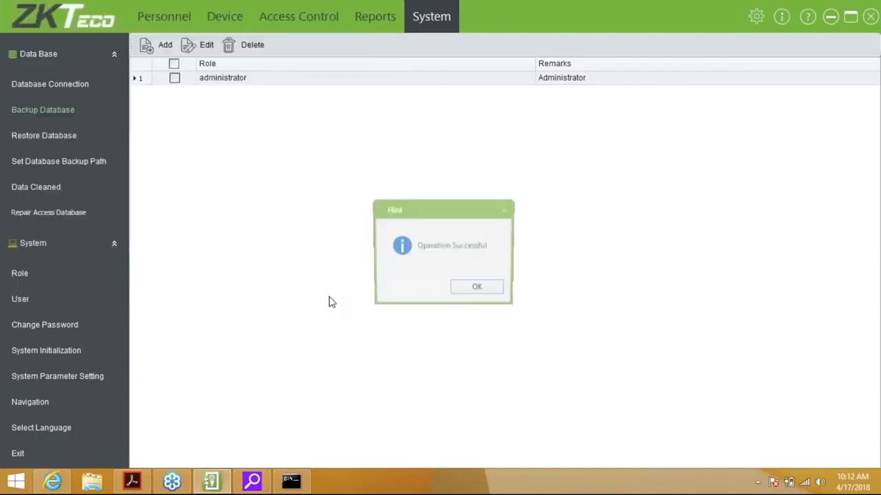
{"action": "left_click", "coordinate": [61, 144]}
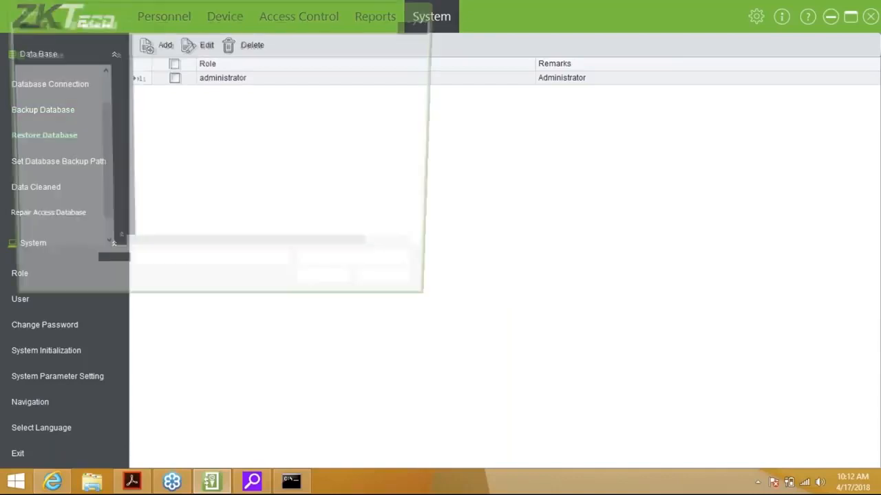
Keep the Access3.5 Backup folder as backup path with Backup Database When Exit Software checked.
{"action": "left_click", "coordinate": [399, 292]}
{"action": "left_click", "coordinate": [60, 163]}
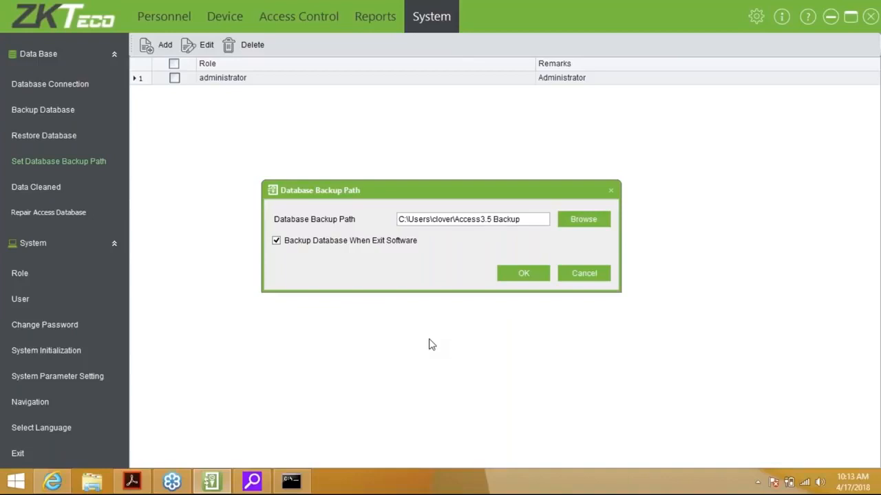
{"action": "left_click", "coordinate": [523, 276]}
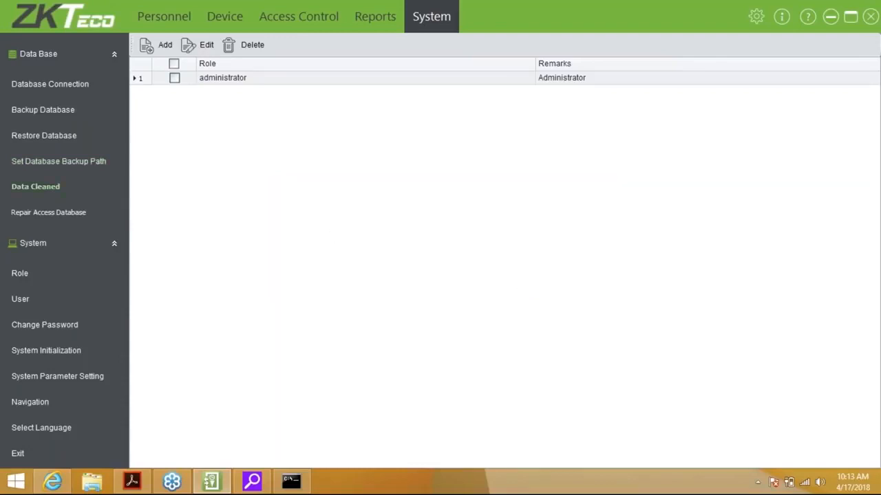
Clear logs, permission commands and report history older than 3/17/2018.
{"action": "left_click", "coordinate": [35, 186]}
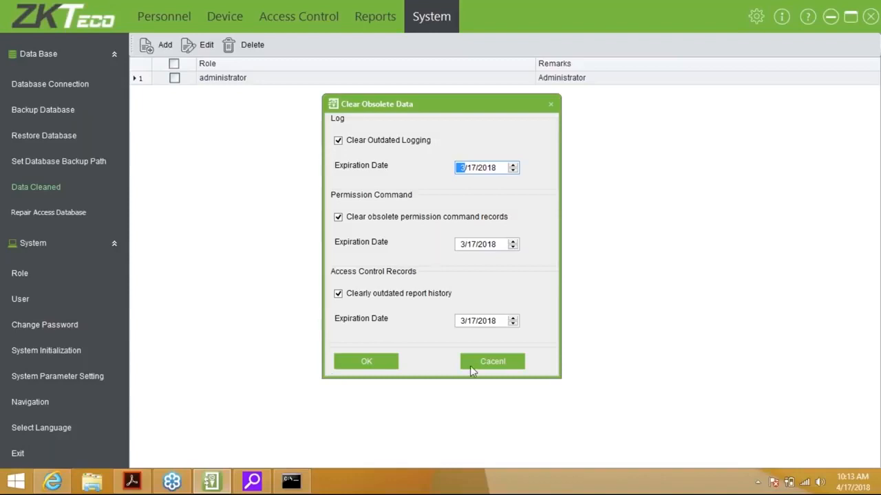
{"action": "left_click", "coordinate": [376, 365]}
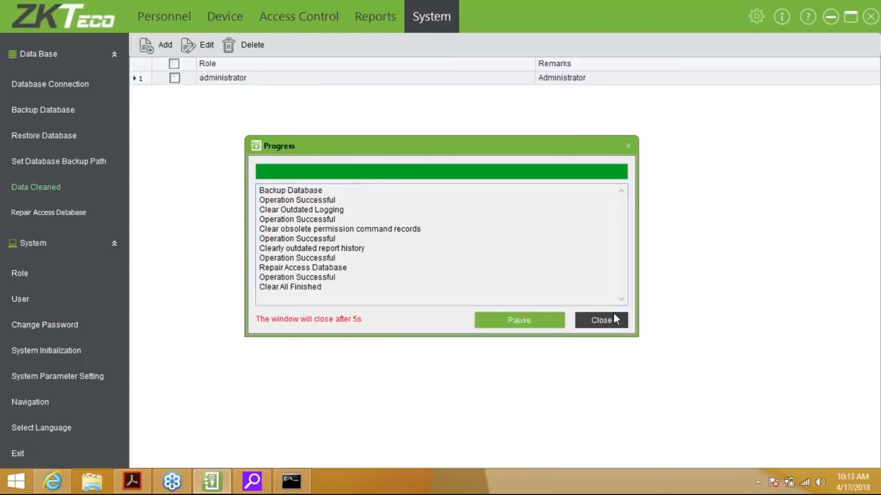
{"action": "left_click", "coordinate": [601, 320]}
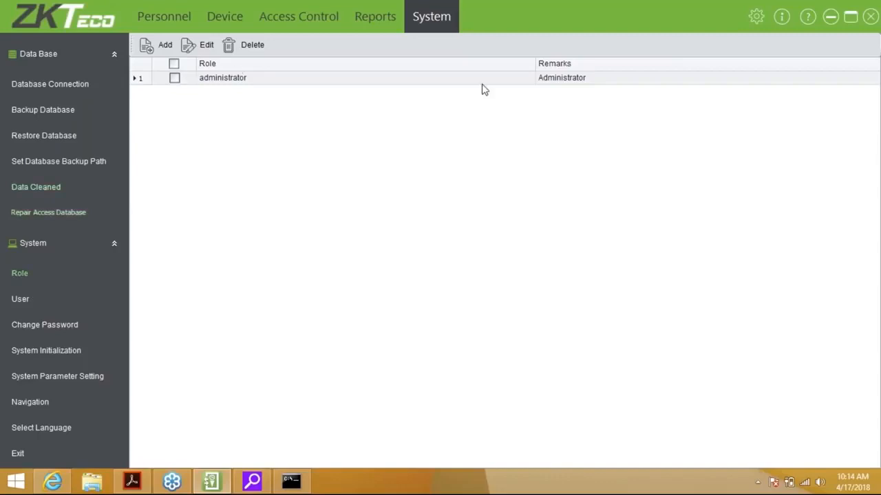
{"action": "left_click", "coordinate": [160, 55]}
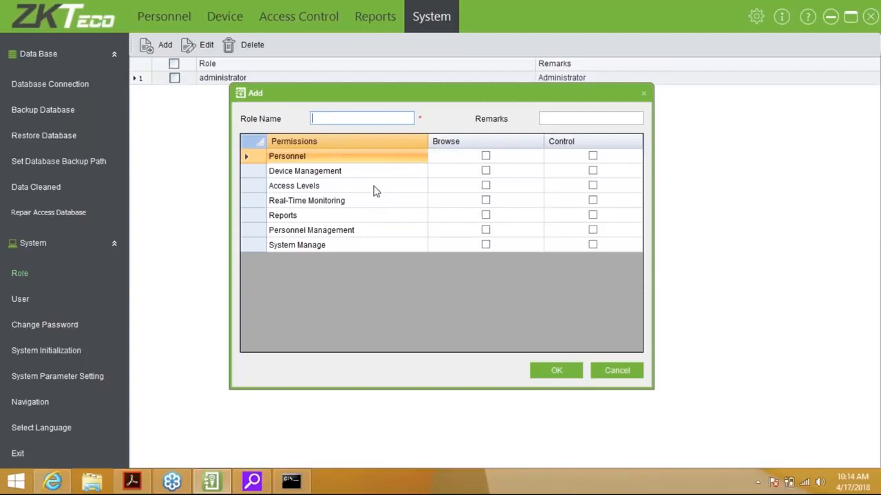
Give the new role Browse permission on Real-Time Monitoring only.
{"action": "left_click", "coordinate": [486, 158]}
{"action": "left_click", "coordinate": [486, 158]}
{"action": "left_click", "coordinate": [486, 158]}
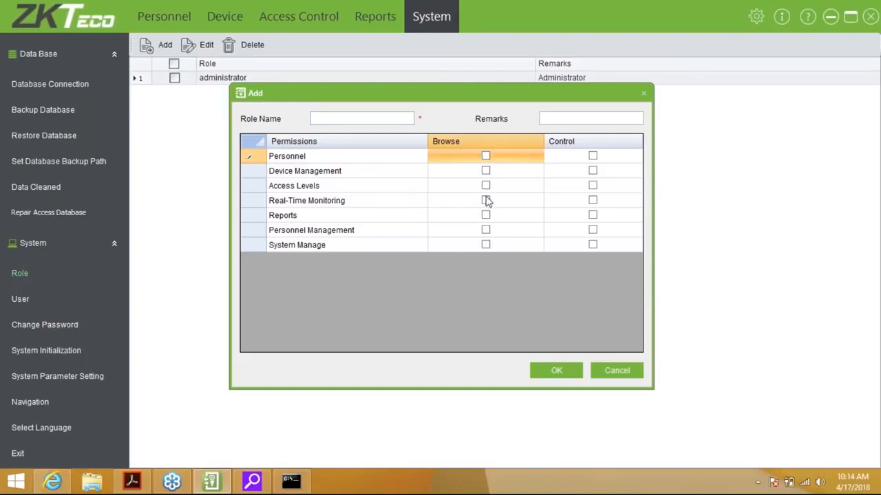
{"action": "left_click", "coordinate": [486, 200]}
{"action": "left_click", "coordinate": [485, 200]}
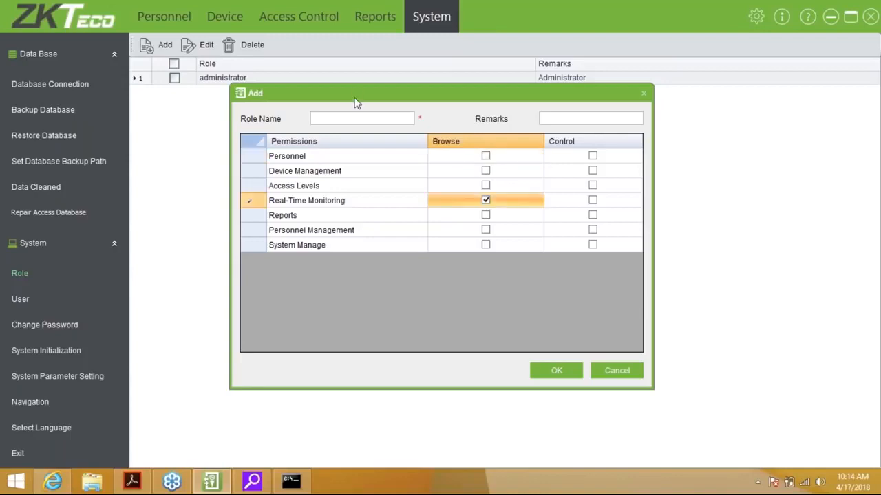
Name the role 'Monitoring' and save it.
{"action": "left_click", "coordinate": [371, 119]}
{"action": "type", "text": "Gur"}
{"action": "key", "text": "BackSpace"}
{"action": "key", "text": "BackSpace"}
{"action": "key", "text": "BackSpace"}
{"action": "type", "text": "Monori"}
{"action": "key", "text": "BackSpace"}
{"action": "key", "text": "BackSpace"}
{"action": "key", "text": "BackSpace"}
{"action": "type", "text": "itoring"}
{"action": "key", "text": "Tab"}
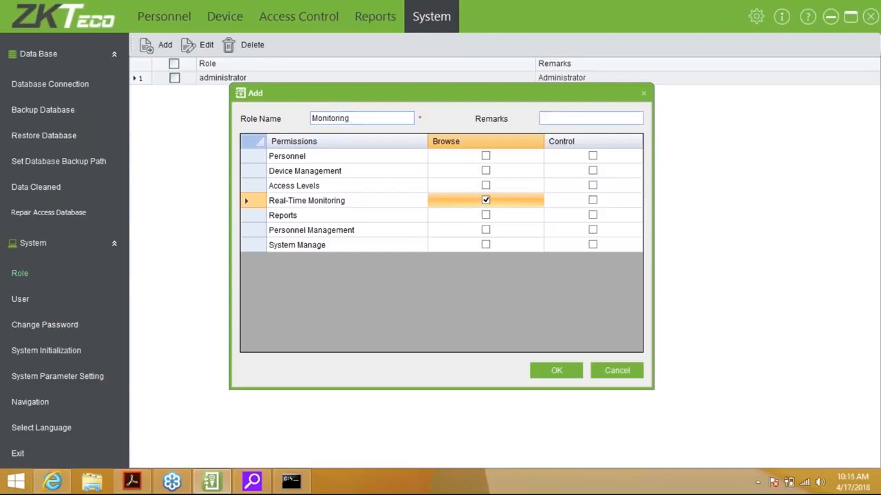
{"action": "left_click", "coordinate": [544, 373]}
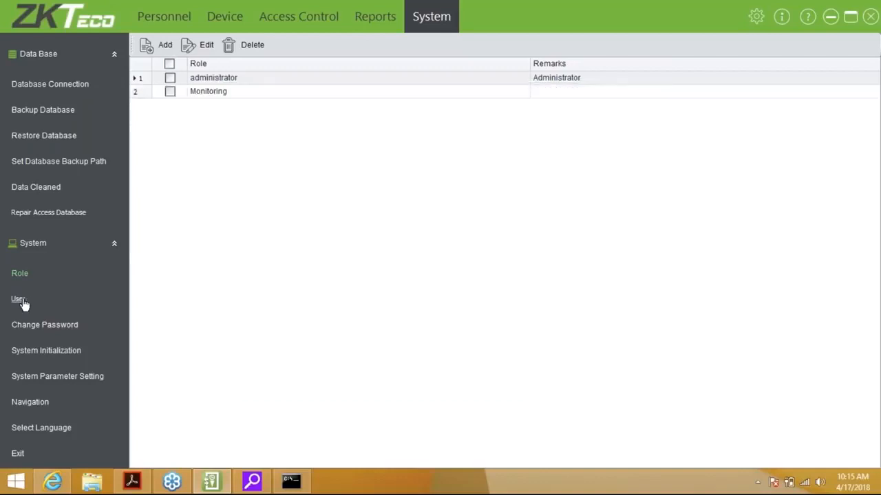
Start a new user account, entering the user name and the account password twice.
{"action": "left_click", "coordinate": [20, 300]}
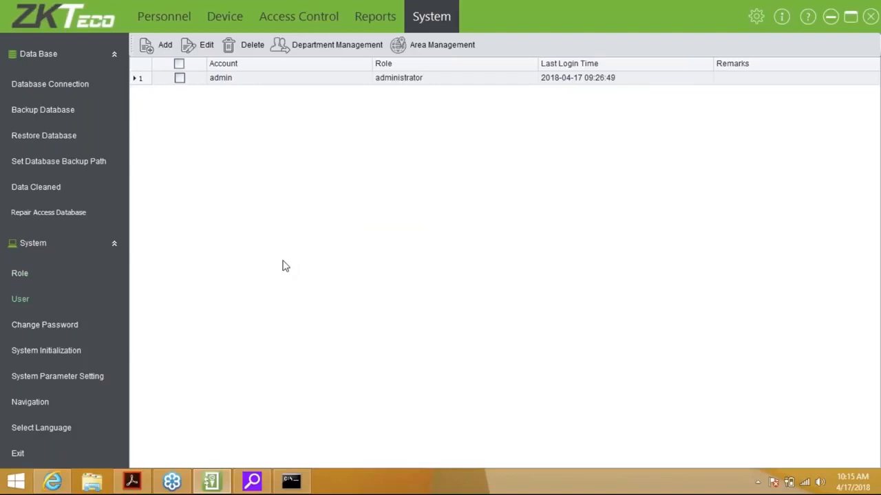
{"action": "left_click", "coordinate": [157, 45]}
{"action": "type", "text": "dewald"}
{"action": "key", "text": "Tab"}
{"action": "type", "text": "*******"}
{"action": "key", "text": "Tab"}
{"action": "type", "text": "******"}
{"action": "key", "text": "Tab"}
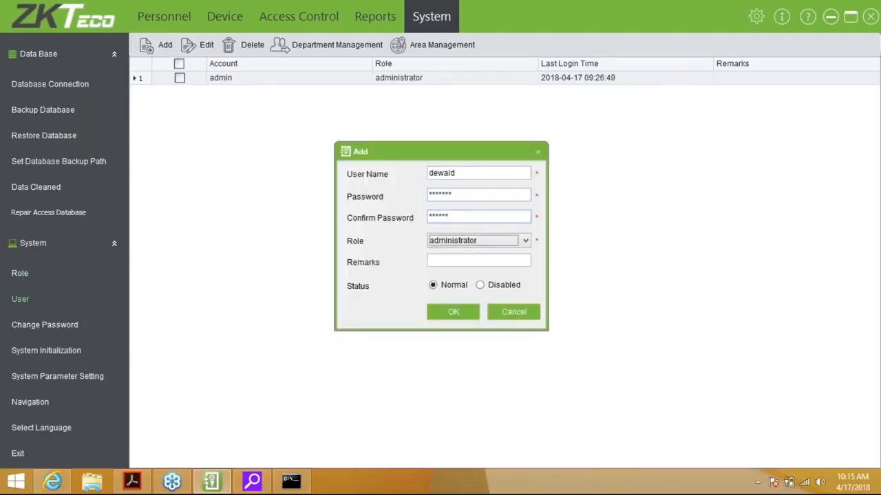
Re-enter the account password, assign the Monitoring role, and save the user.
{"action": "left_click", "coordinate": [488, 194]}
{"action": "key", "text": "BackSpace"}
{"action": "key", "text": "BackSpace"}
{"action": "key", "text": "BackSpace"}
{"action": "key", "text": "BackSpace"}
{"action": "key", "text": "BackSpace"}
{"action": "key", "text": "BackSpace"}
{"action": "key", "text": "BackSpace"}
{"action": "type", "text": "123456"}
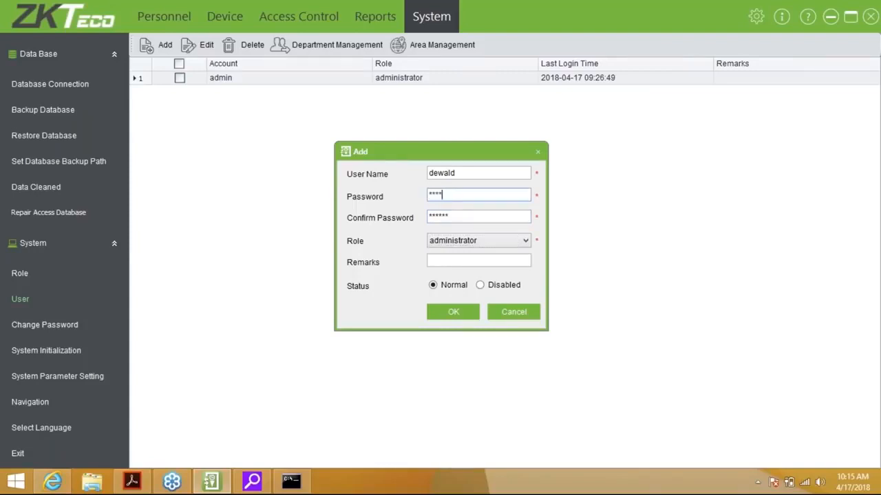
{"action": "left_click", "coordinate": [449, 217]}
{"action": "key", "text": "Tab"}
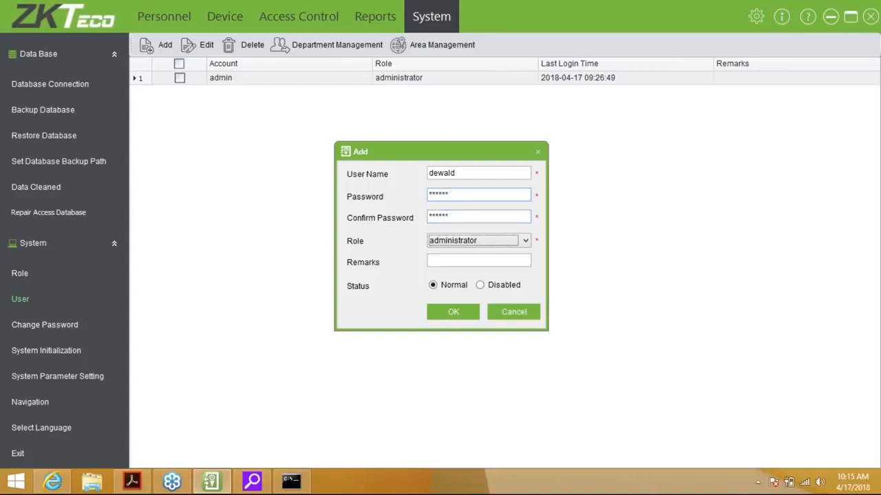
{"action": "left_click", "coordinate": [512, 246]}
{"action": "key", "text": "Down"}
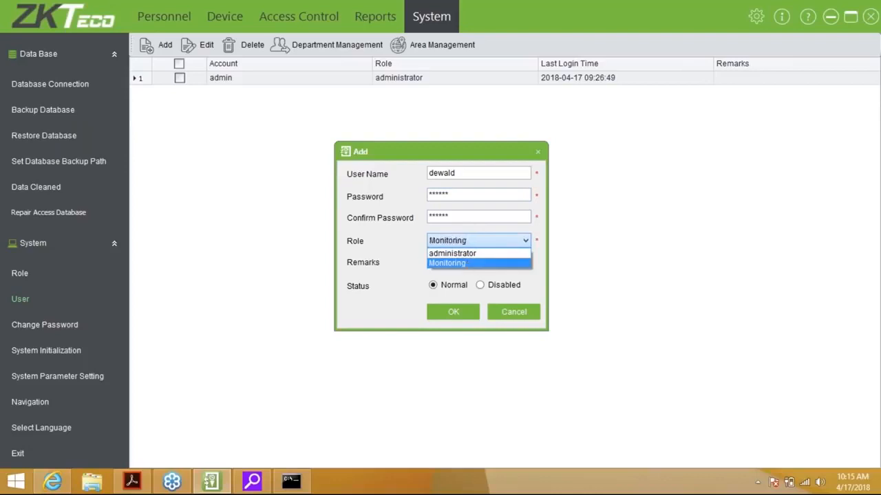
{"action": "key", "text": "Return"}
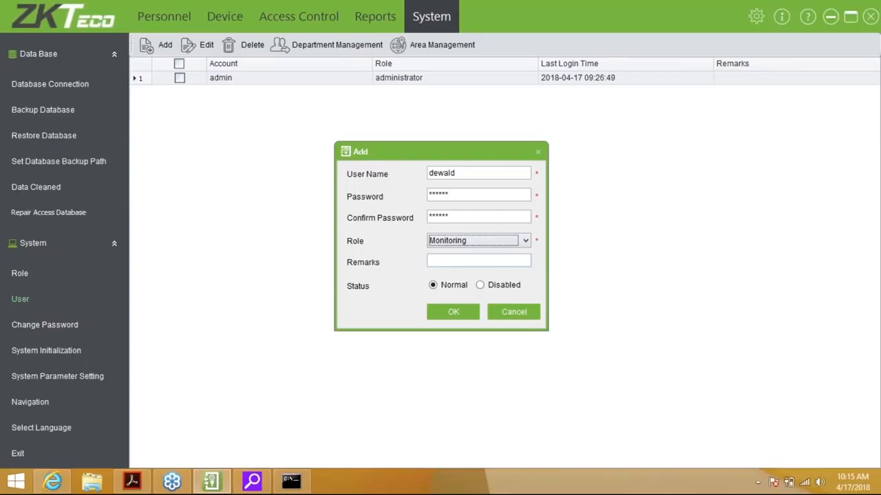
{"action": "left_click", "coordinate": [454, 312]}
{"action": "left_click", "coordinate": [28, 326]}
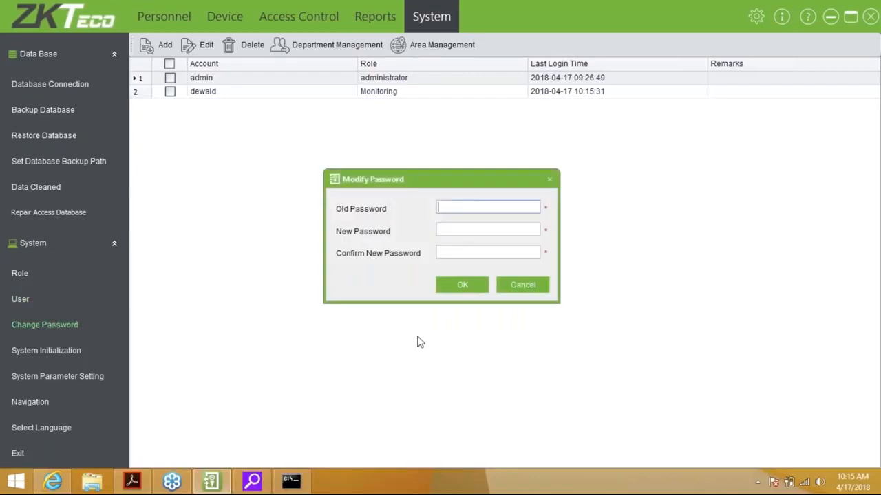
Close the password form and preview System Initialization with All ticked, cancelling without resetting.
{"action": "left_click", "coordinate": [543, 283]}
{"action": "left_click", "coordinate": [65, 354]}
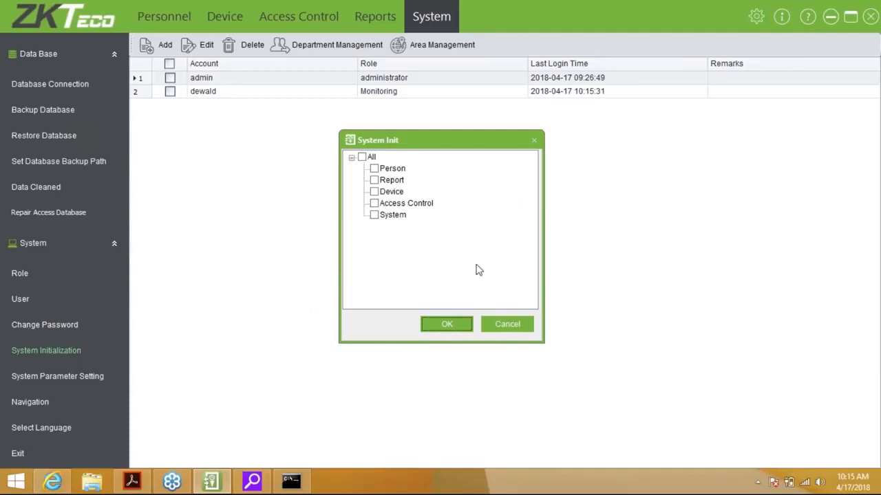
{"action": "left_click", "coordinate": [361, 157]}
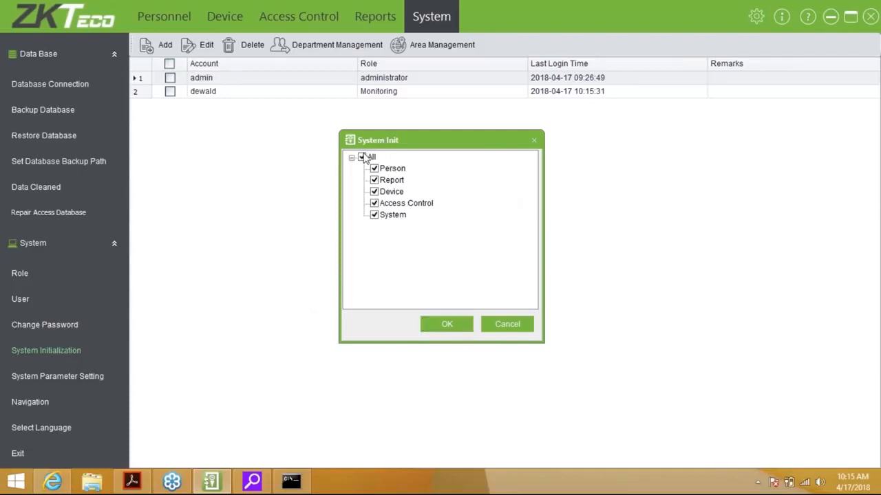
{"action": "left_click", "coordinate": [501, 324]}
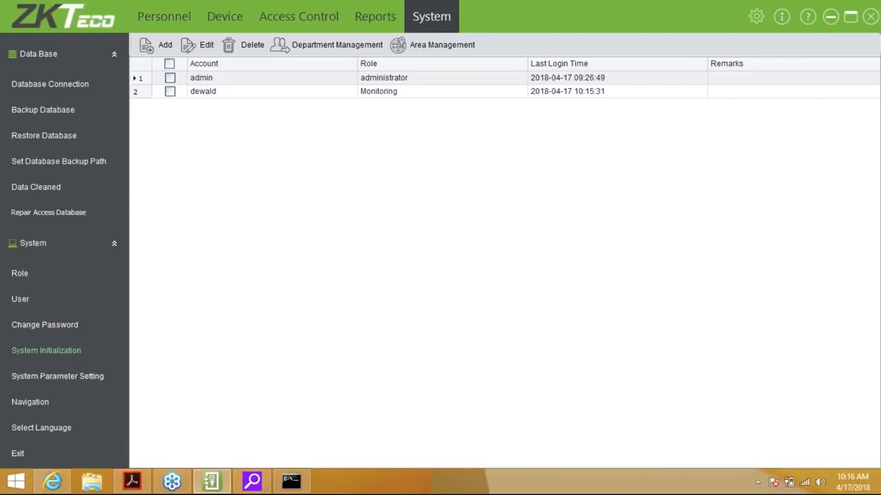
{"action": "left_click", "coordinate": [51, 376]}
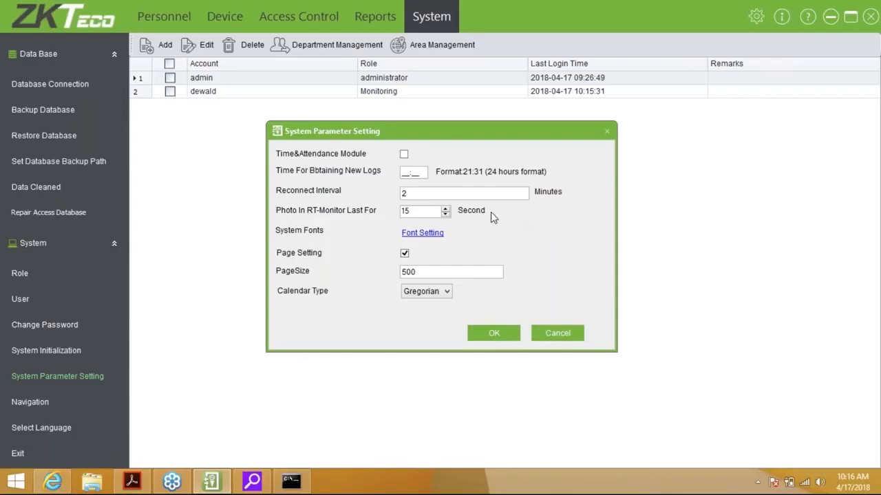
Set new-log fetch time to 22:30 and reconnect interval to 1 minute, then save.
{"action": "left_click", "coordinate": [411, 172]}
{"action": "type", "text": "230"}
{"action": "type", "text": "2"}
{"action": "type", "text": "1"}
{"action": "key", "text": "BackSpace"}
{"action": "key", "text": "BackSpace"}
{"action": "type", "text": "1"}
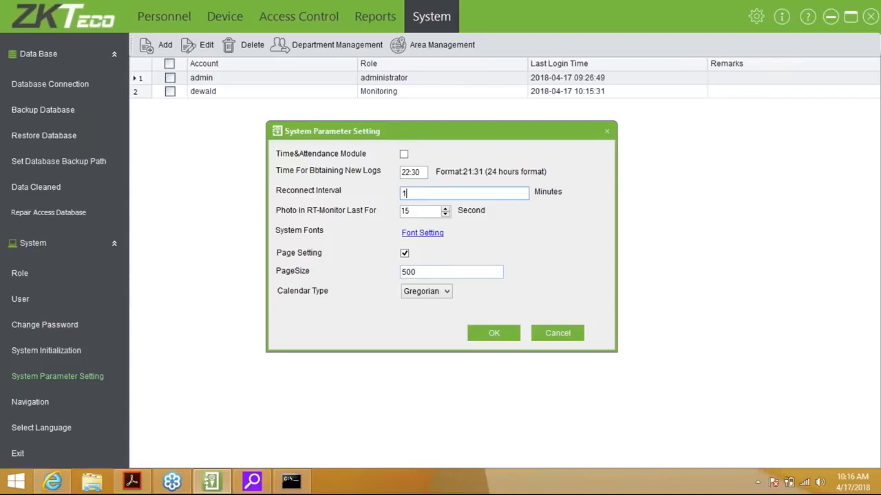
{"action": "left_click", "coordinate": [495, 333]}
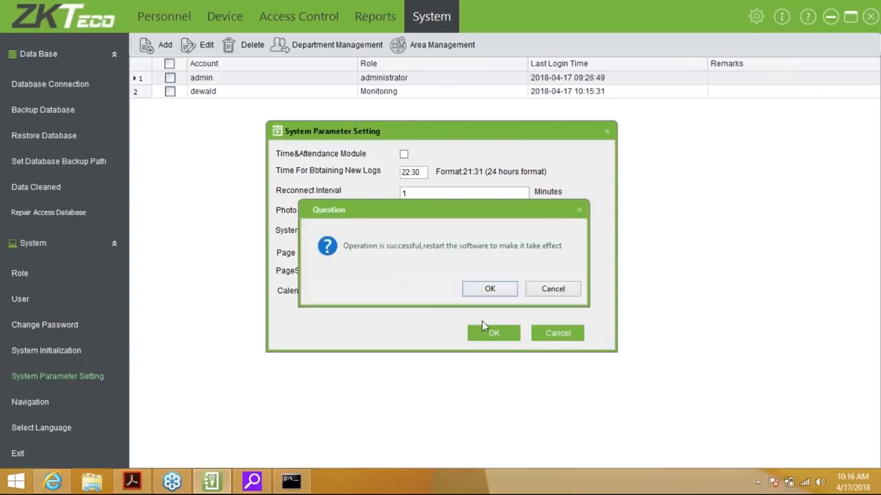
{"action": "left_click", "coordinate": [550, 291]}
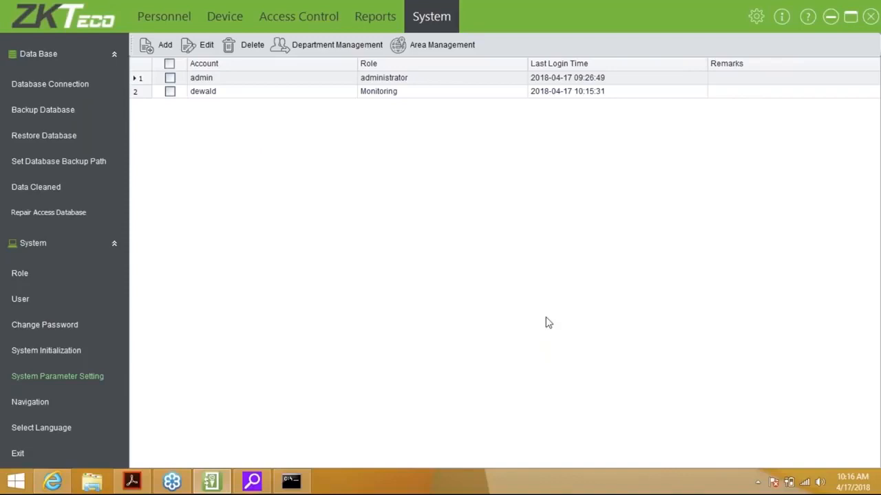
Show the Navigation page and check the language list, keeping English as the interface language.
{"action": "left_click", "coordinate": [31, 402]}
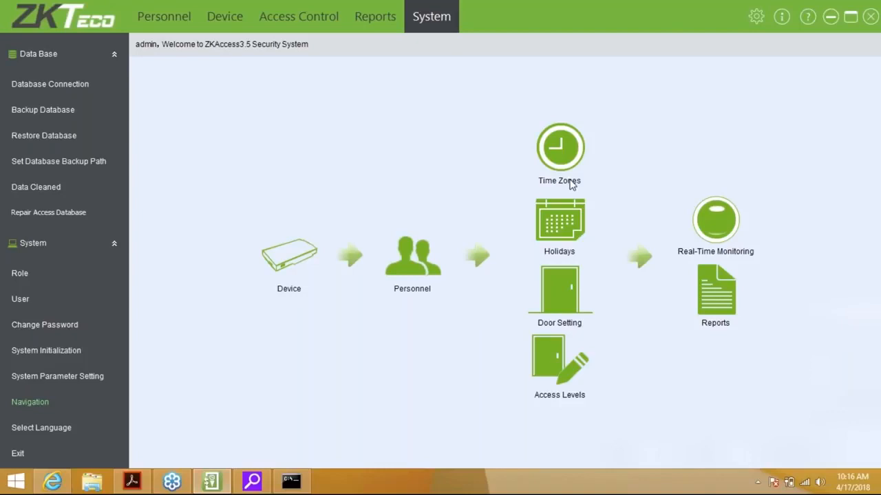
{"action": "left_click", "coordinate": [42, 428]}
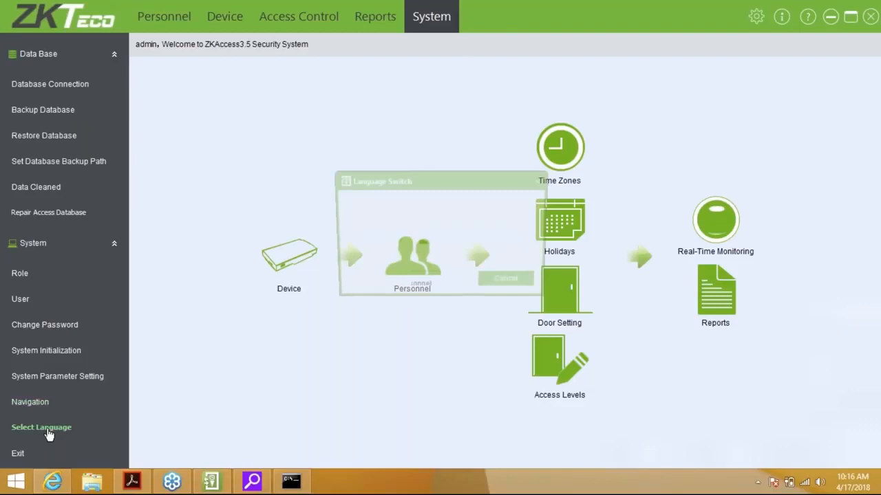
{"action": "left_click", "coordinate": [485, 237]}
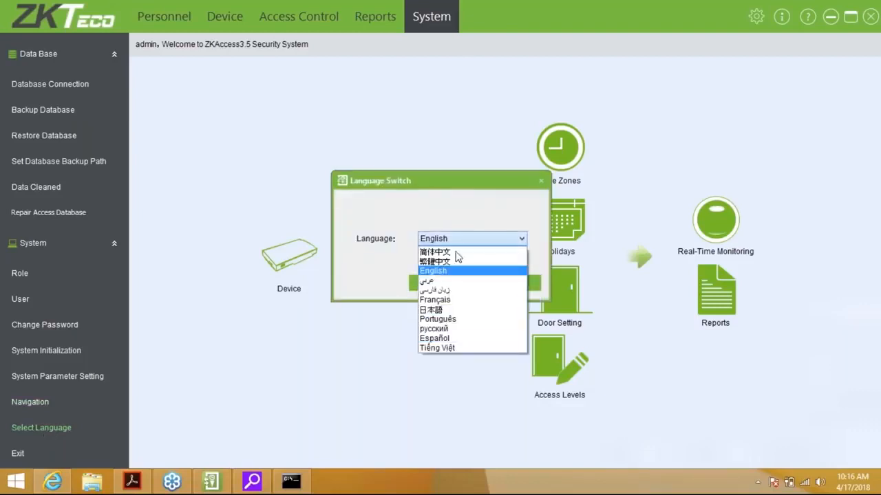
{"action": "left_click", "coordinate": [541, 181]}
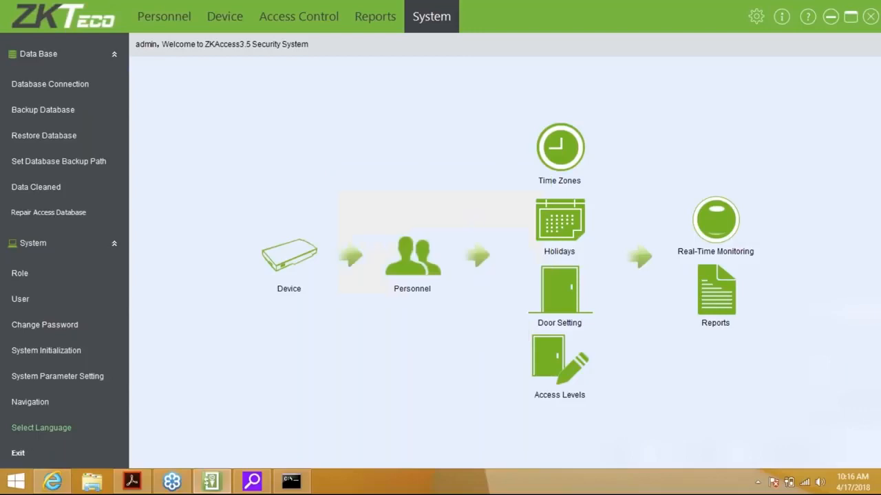
{"action": "left_click", "coordinate": [781, 18]}
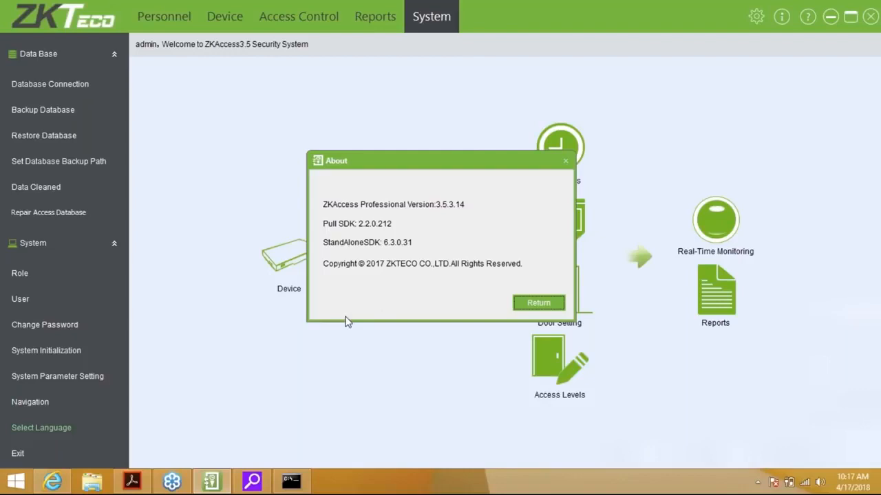
{"action": "left_click", "coordinate": [555, 307]}
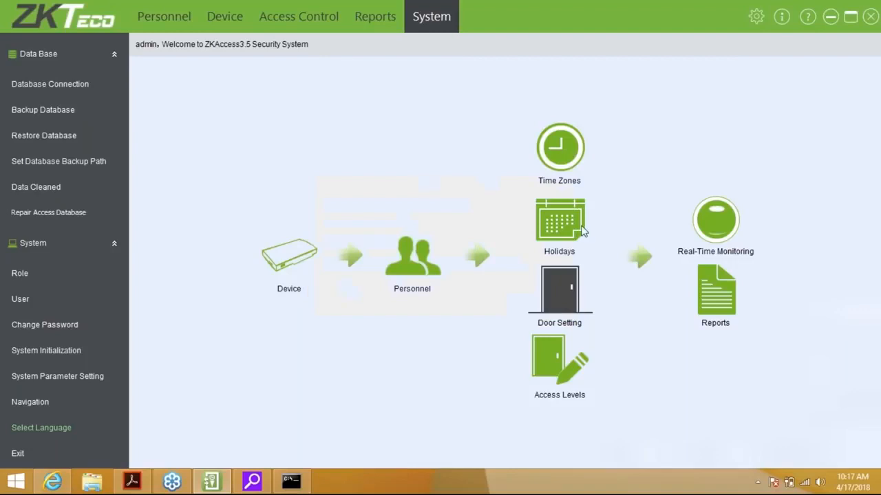
{"action": "left_click", "coordinate": [808, 17]}
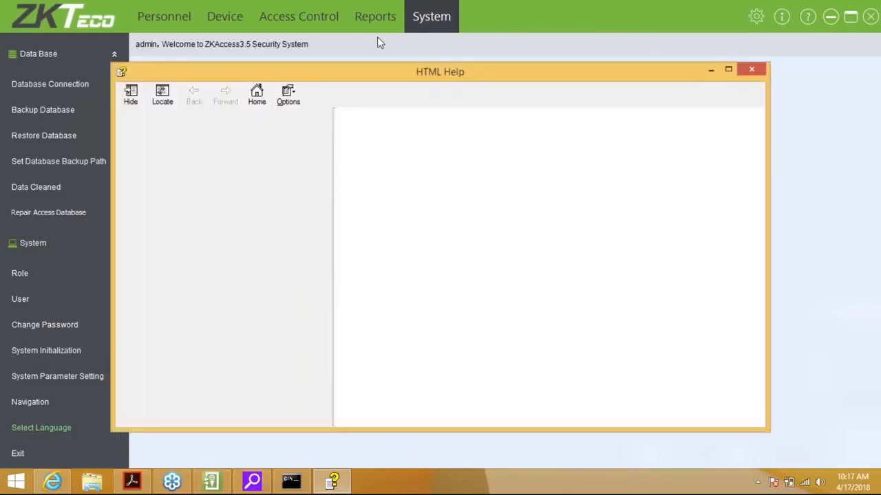
{"action": "left_click", "coordinate": [753, 73]}
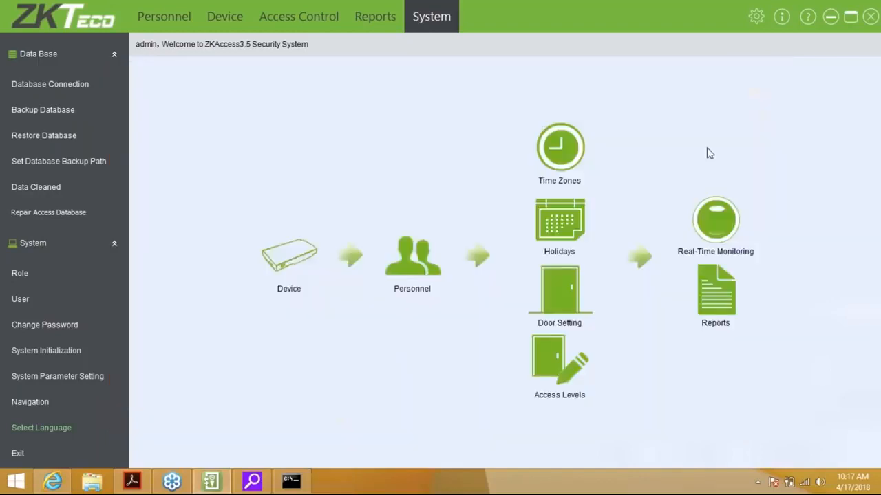